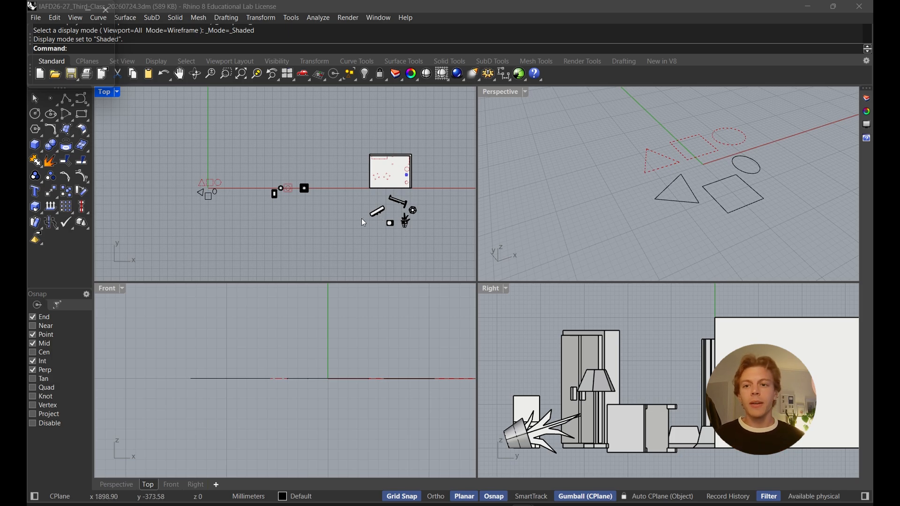
- Maximize the Top viewport on the dashed target outlines and the solid triangle, square and ellipse
{"action": "scroll", "coordinate": [210, 203], "scroll_direction": "up", "scroll_amount": 3}
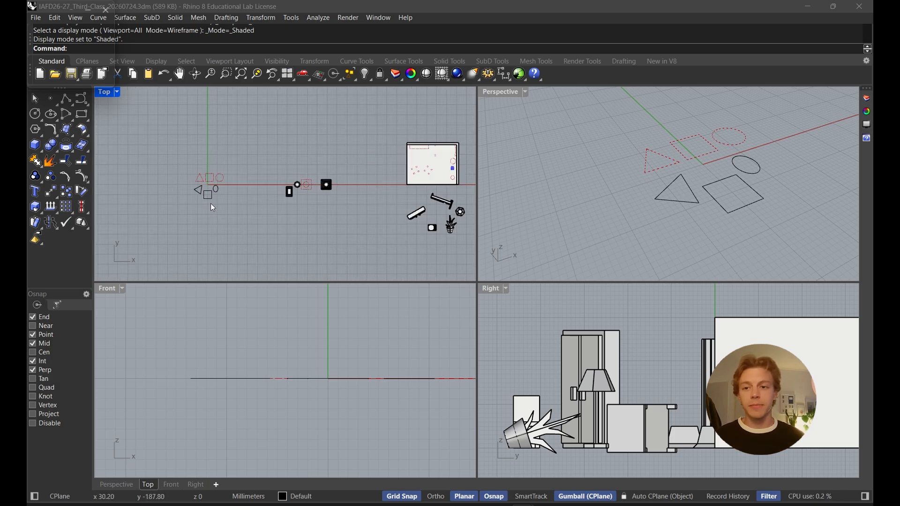
{"action": "double_click", "coordinate": [107, 91]}
{"action": "scroll", "coordinate": [364, 237], "scroll_direction": "up", "scroll_amount": 4}
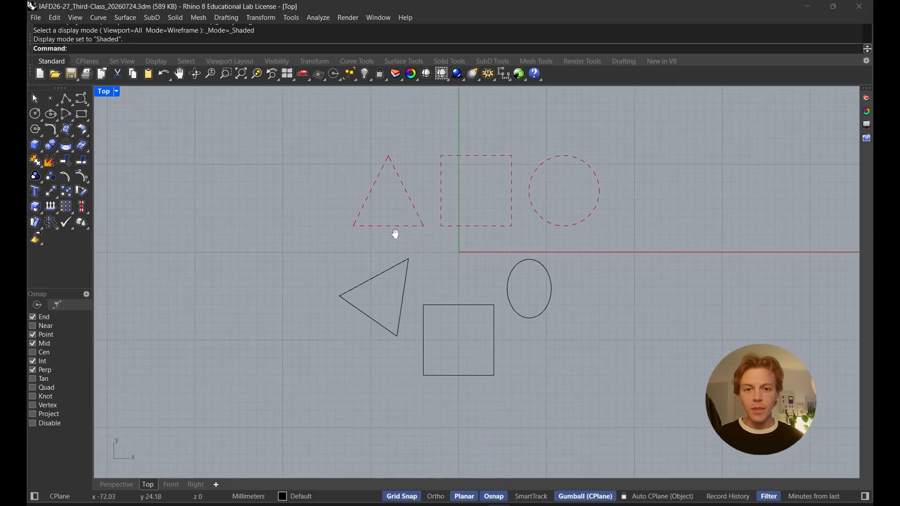
{"action": "right_click_drag", "start_coordinate": [395, 234], "coordinate": [377, 225]}
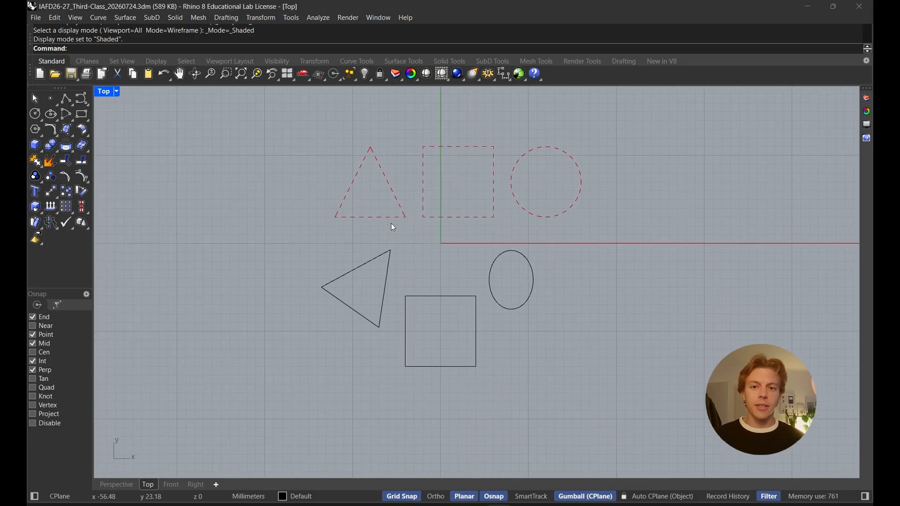
{"action": "left_click", "coordinate": [373, 260]}
{"action": "left_click", "coordinate": [439, 297]}
{"action": "left_click", "coordinate": [509, 252]}
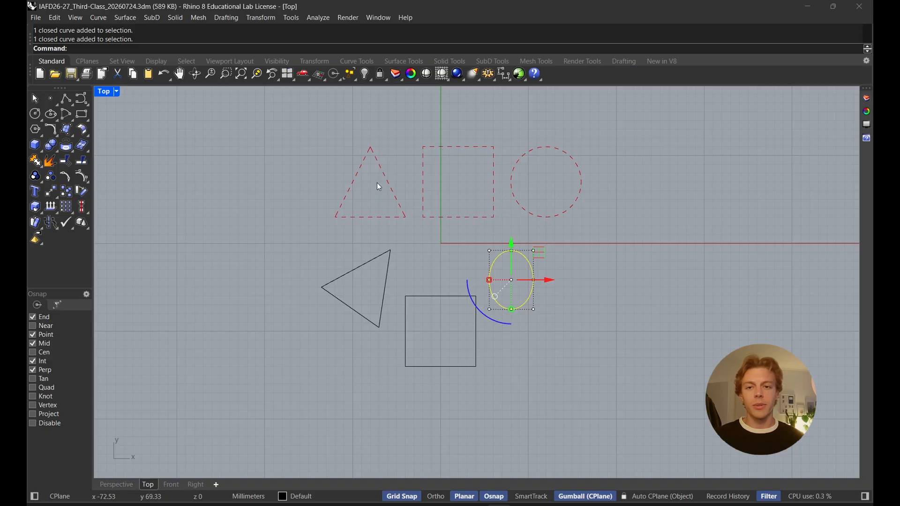
{"action": "left_click", "coordinate": [395, 268]}
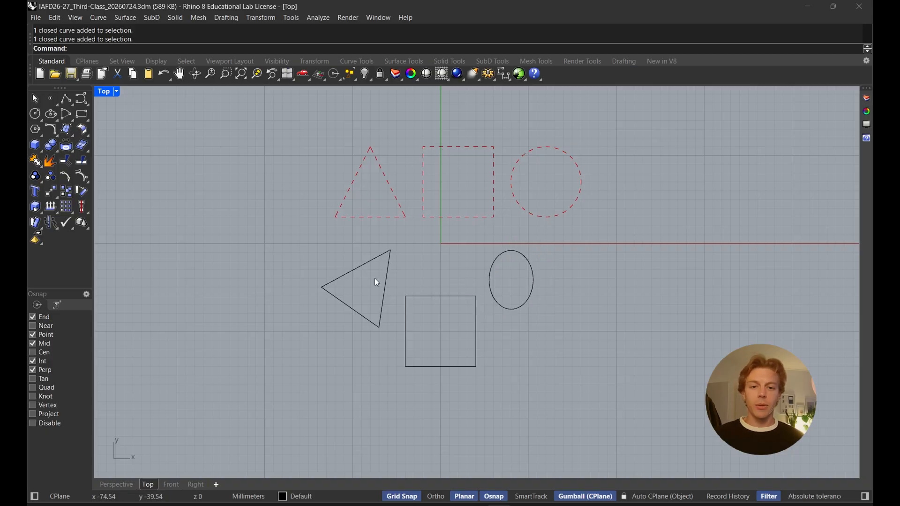
- Try rotating, moving and scaling the solid triangle with the gumball, and undo these changes
{"action": "left_click", "coordinate": [387, 286]}
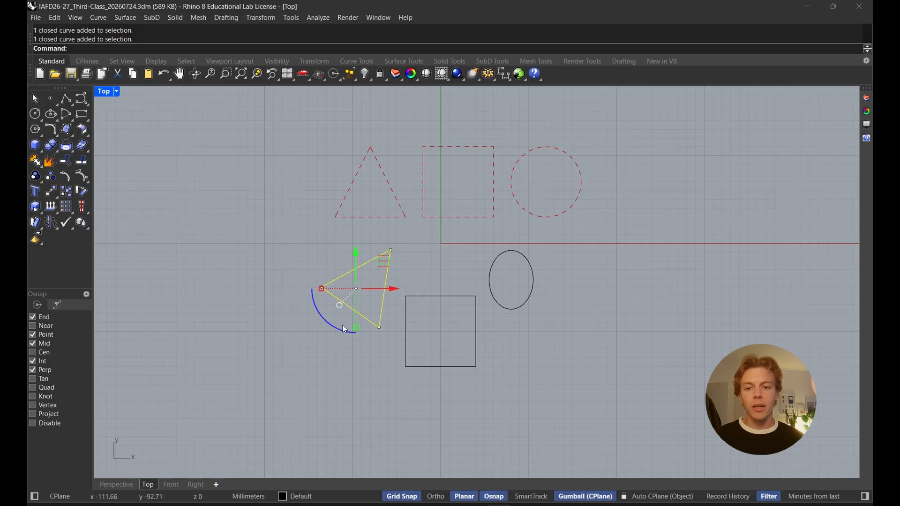
{"action": "left_click_drag", "start_coordinate": [344, 333], "coordinate": [359, 258]}
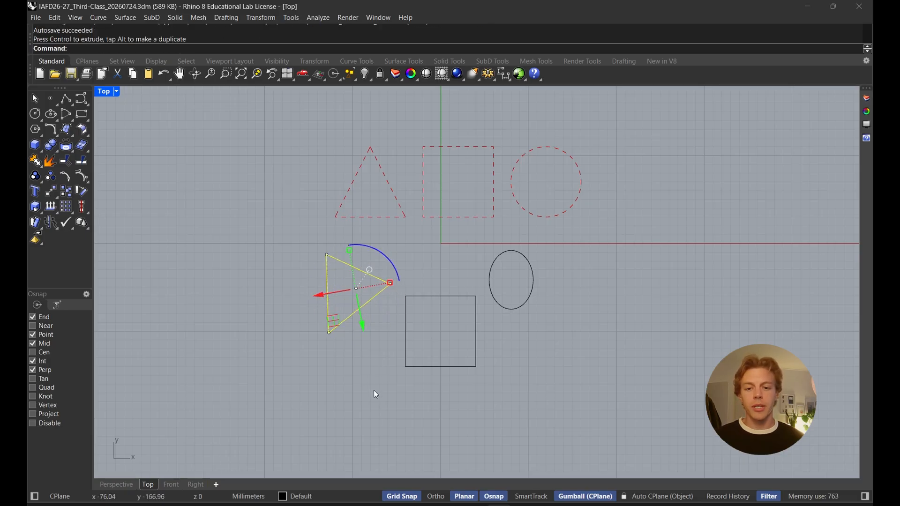
{"action": "left_click_drag", "start_coordinate": [363, 319], "coordinate": [367, 336]}
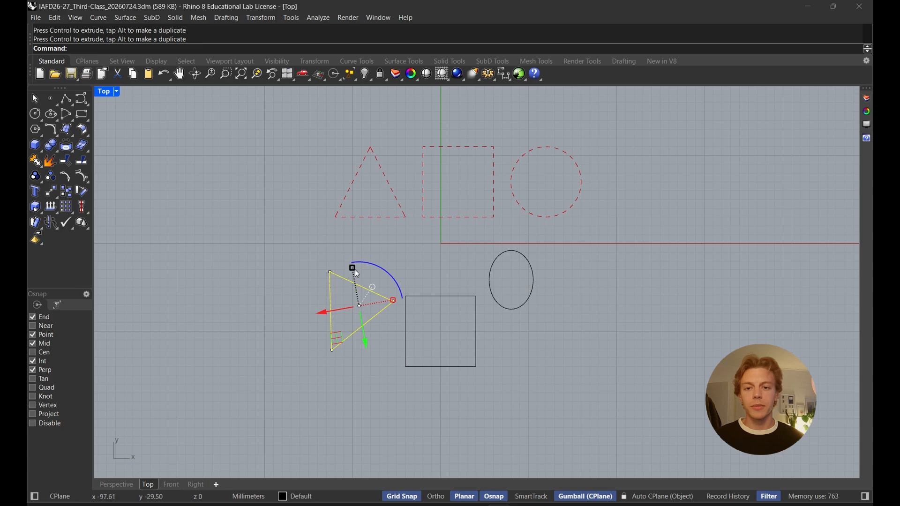
{"action": "left_click_drag", "start_coordinate": [355, 269], "coordinate": [356, 262]}
{"action": "key", "text": "ctrl+z"}
{"action": "key", "text": "ctrl+z"}
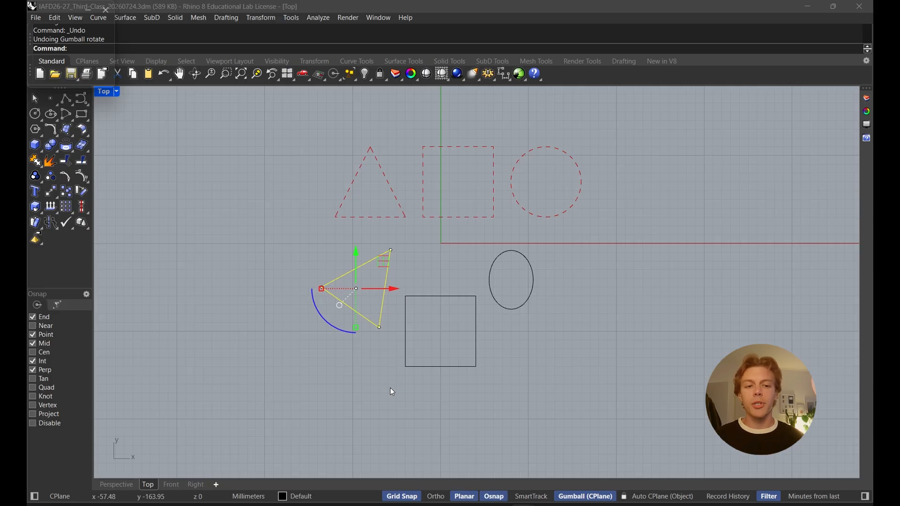
- With the gumball off, use Move to place the solid square's lower-left corner on the dashed square's lower-left corner
{"action": "left_click", "coordinate": [410, 273]}
{"action": "left_click", "coordinate": [448, 296]}
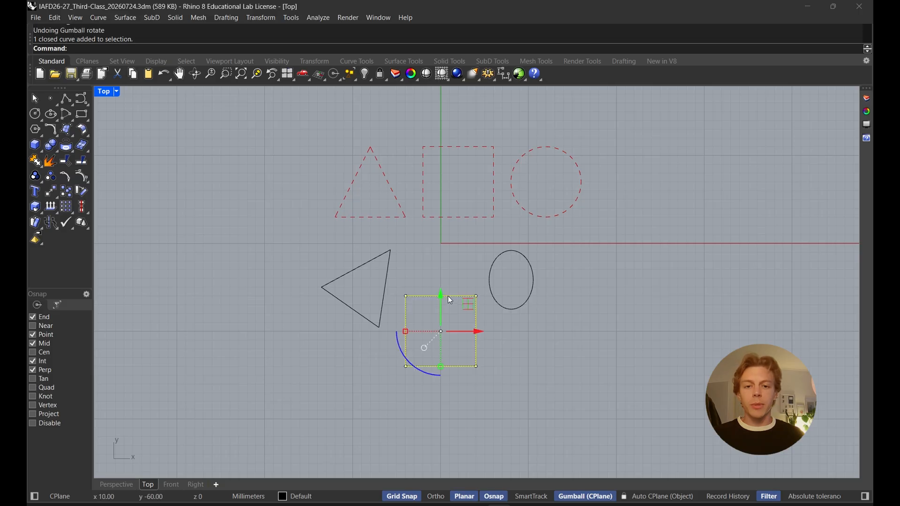
{"action": "left_click", "coordinate": [453, 276]}
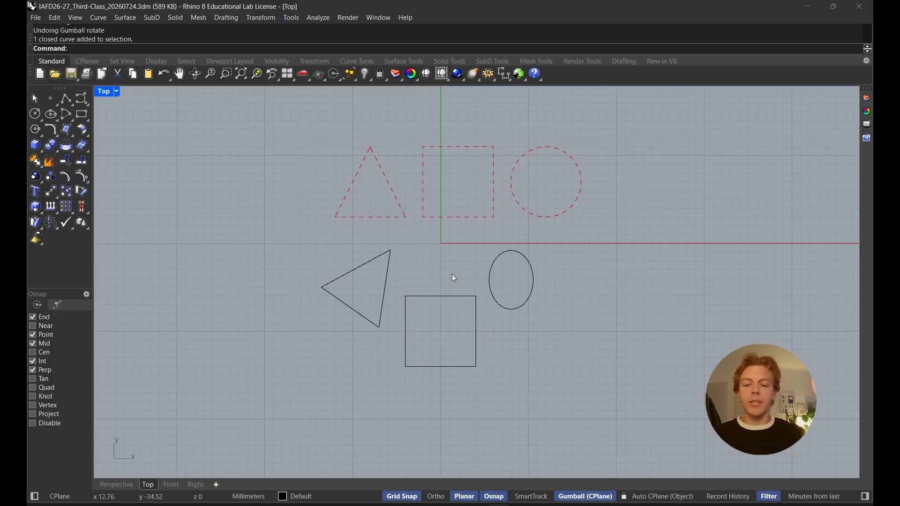
{"action": "type", "text": "Move"}
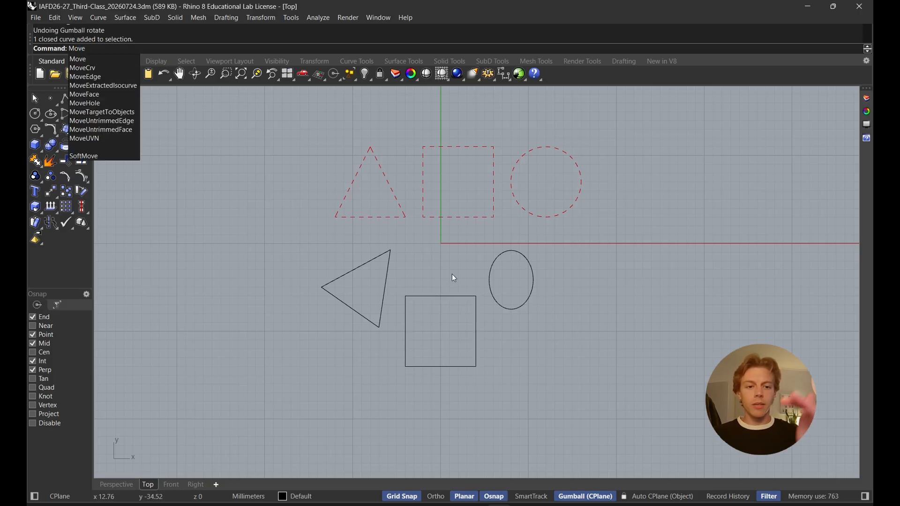
{"action": "left_click", "coordinate": [405, 304]}
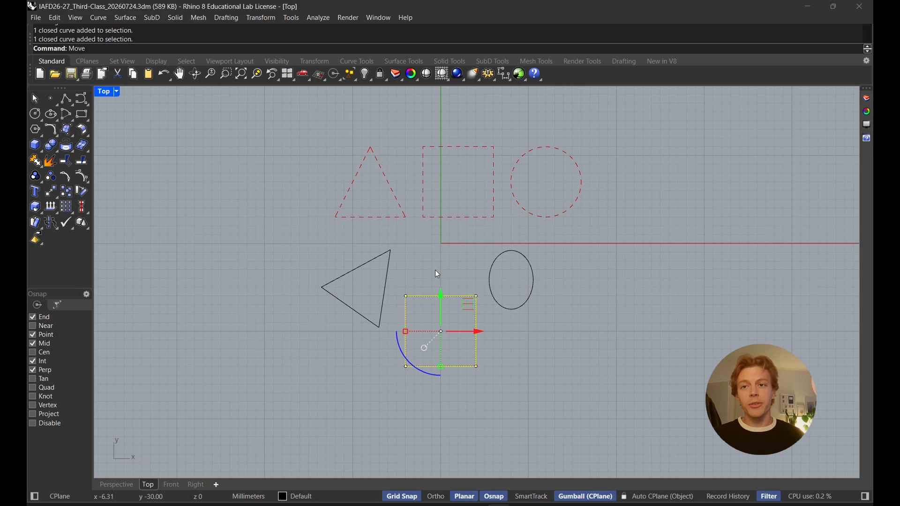
{"action": "key", "text": "F4"}
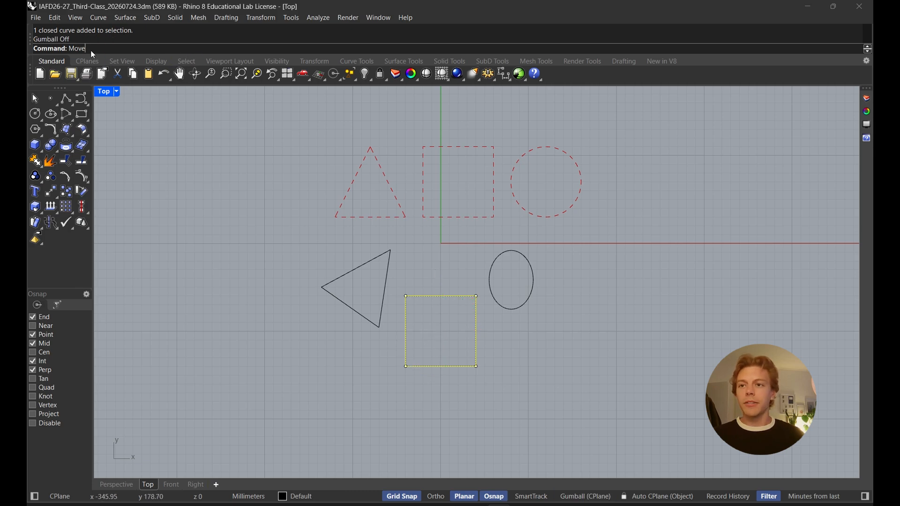
{"action": "key", "text": "Return"}
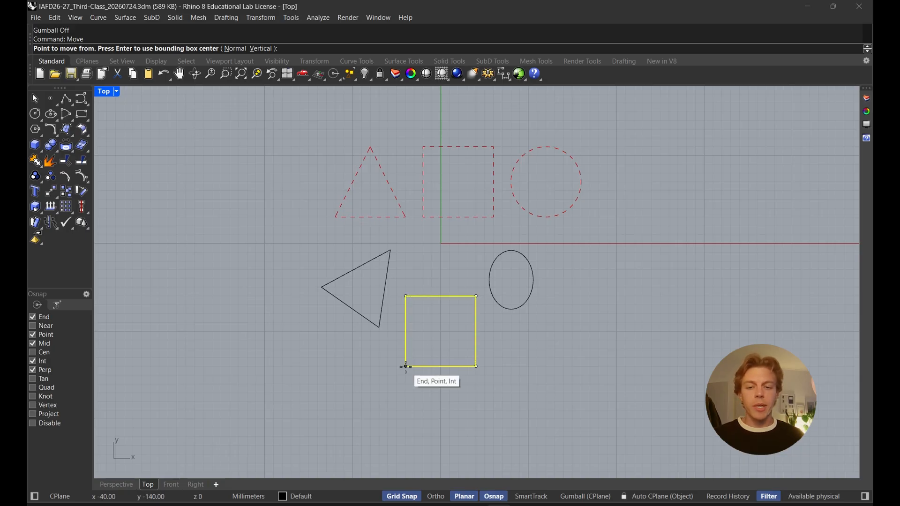
{"action": "scroll", "coordinate": [406, 366], "scroll_direction": "up", "scroll_amount": 6}
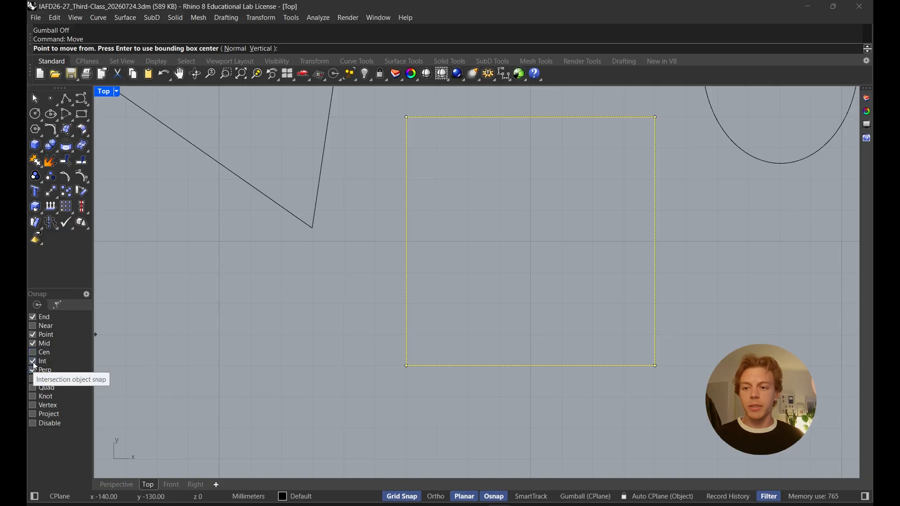
{"action": "scroll", "coordinate": [307, 333], "scroll_direction": "down", "scroll_amount": 6}
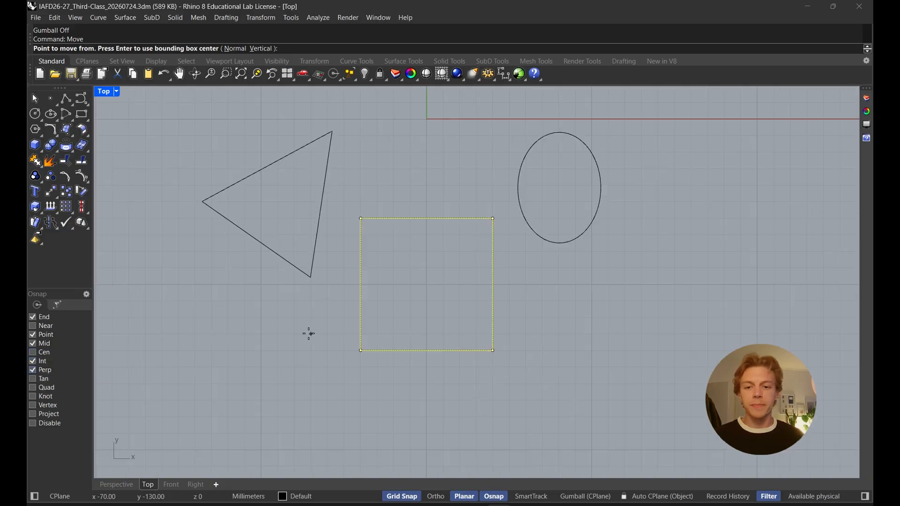
{"action": "left_click", "coordinate": [359, 357]}
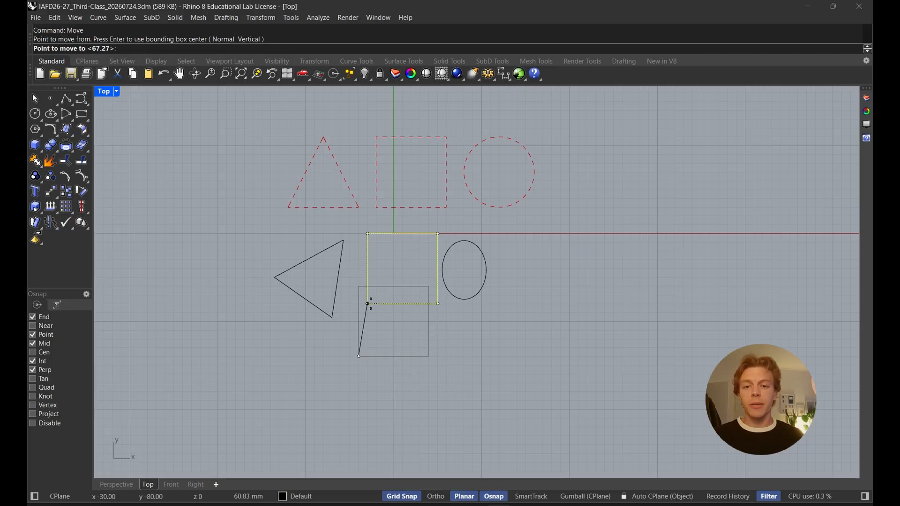
{"action": "left_click", "coordinate": [378, 208]}
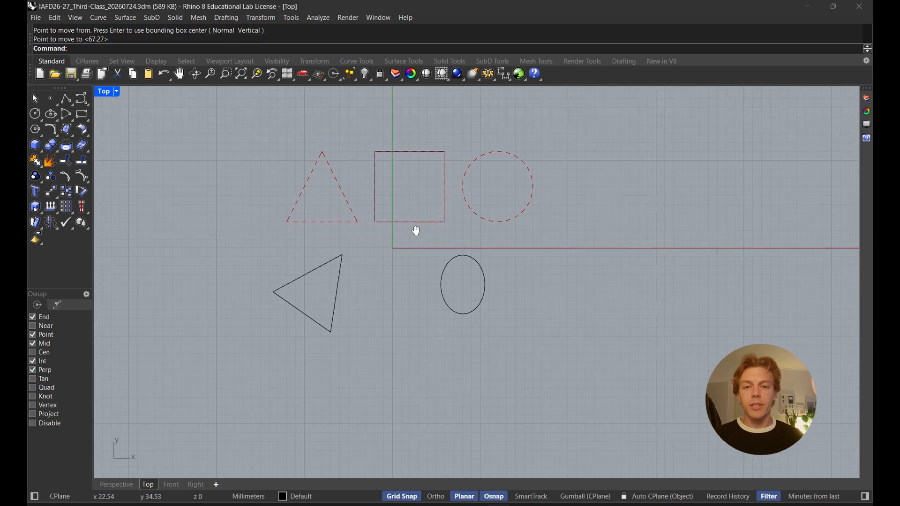
- Inspect the overlapping squares, undo the solid square's move and turn the gumball back on
{"action": "scroll", "coordinate": [412, 227], "scroll_direction": "up", "scroll_amount": 5}
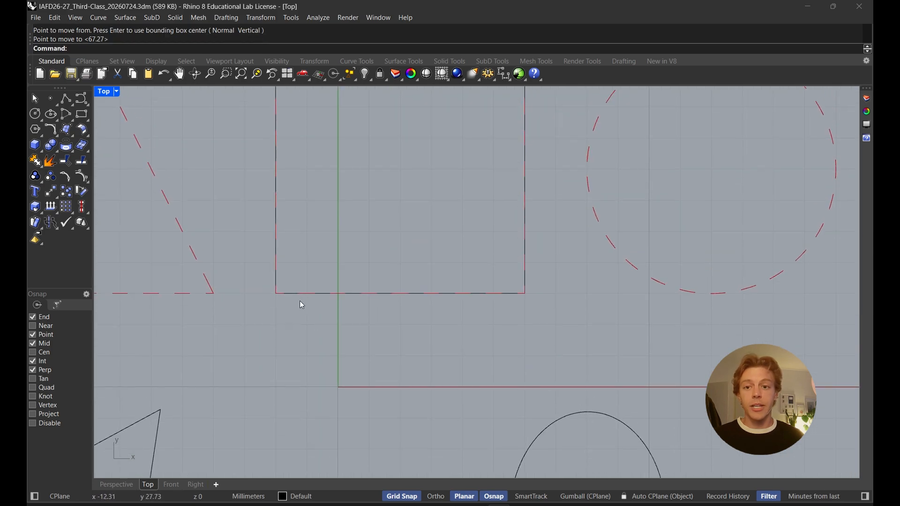
{"action": "scroll", "coordinate": [282, 296], "scroll_direction": "up", "scroll_amount": 4}
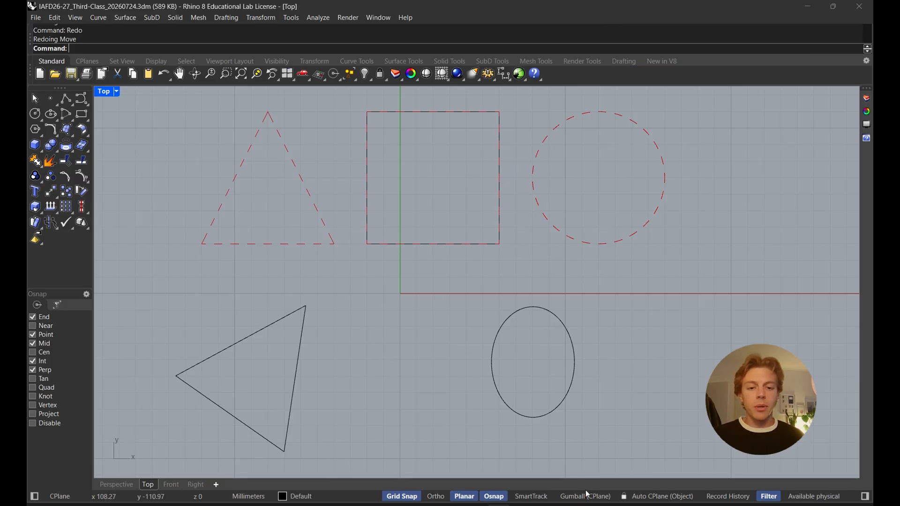
{"action": "key", "text": "ctrl+z"}
{"action": "scroll", "coordinate": [479, 249], "scroll_direction": "down", "scroll_amount": 3}
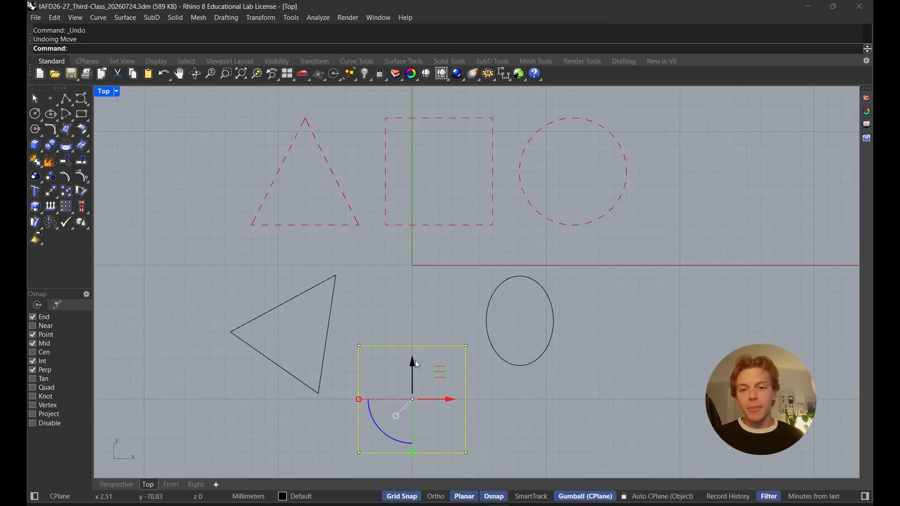
- Try moving the solid square onto the dashed square with the gumball, and undo both moves
{"action": "left_click_drag", "start_coordinate": [416, 361], "coordinate": [479, 174]}
{"action": "left_click", "coordinate": [472, 246]}
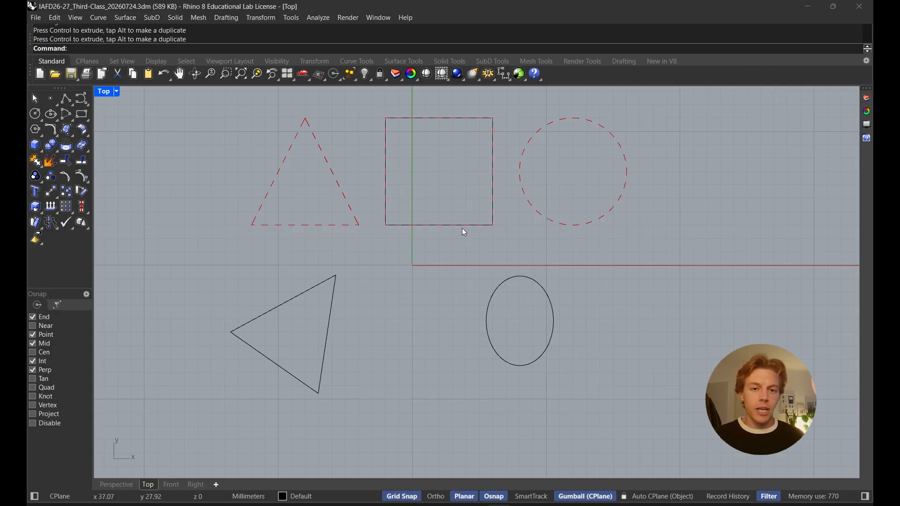
{"action": "key", "text": "ctrl+z"}
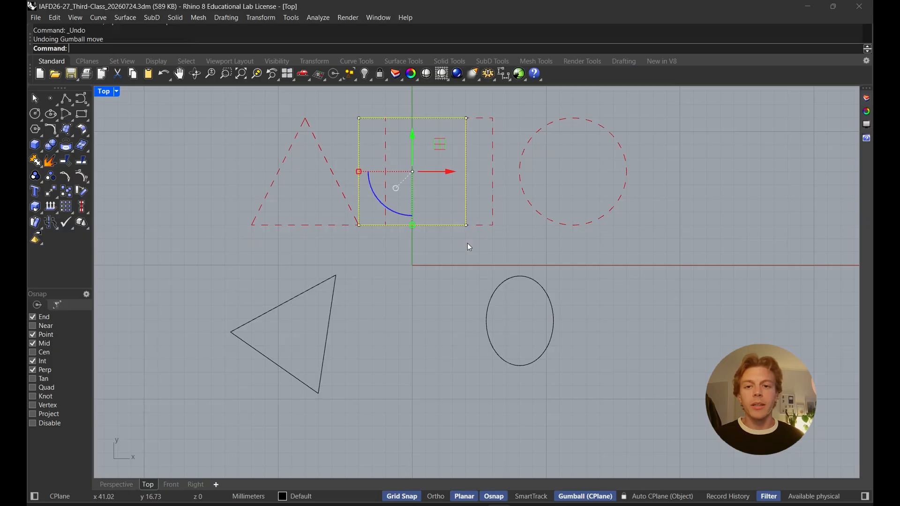
{"action": "key", "text": "ctrl+z"}
- Nudge the solid square off the grid with Grid Snap off, and re-enable it to move the square roughly over the dashed square
{"action": "left_click", "coordinate": [413, 499]}
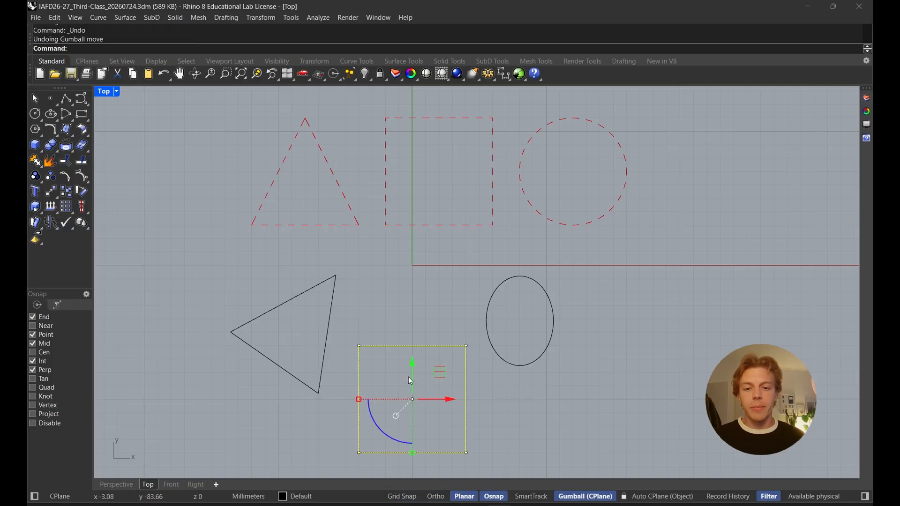
{"action": "left_click_drag", "start_coordinate": [411, 377], "coordinate": [440, 391]}
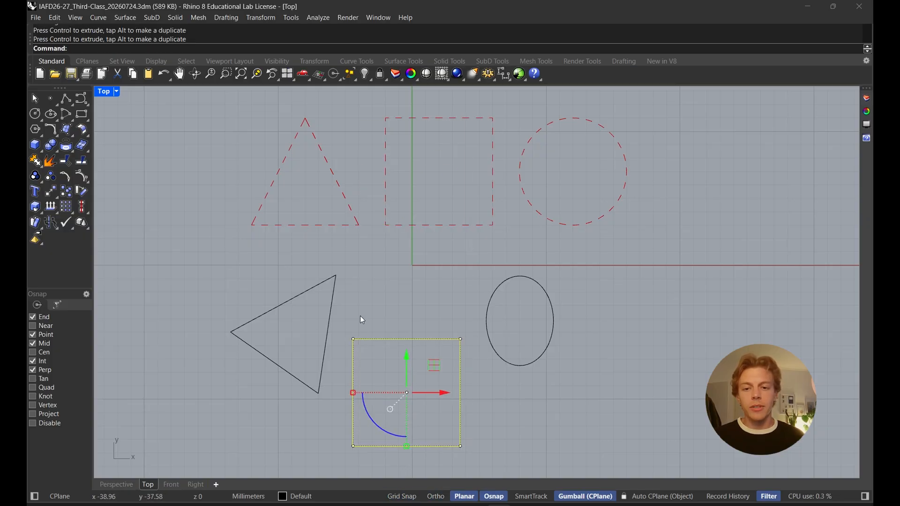
{"action": "left_click", "coordinate": [401, 497]}
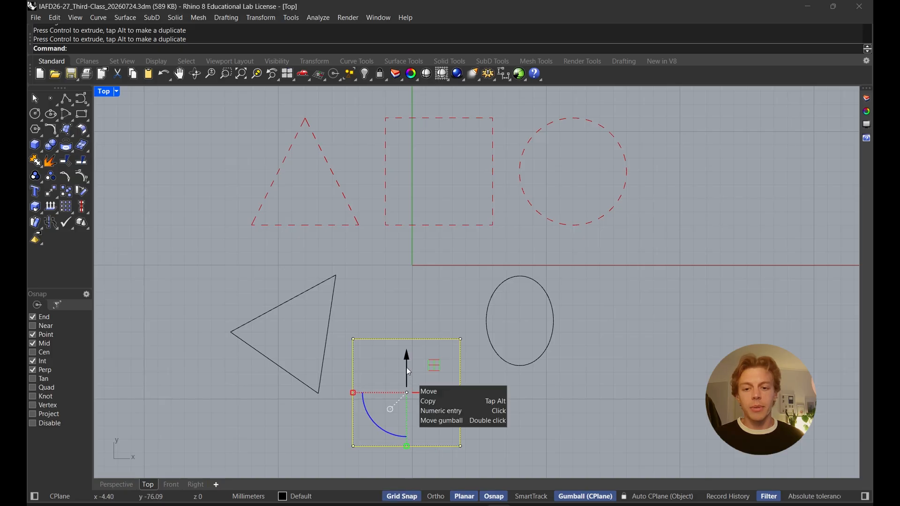
{"action": "left_click_drag", "start_coordinate": [406, 367], "coordinate": [470, 169]}
- Use Move to snap the solid square's lower-left corner onto the dashed square's lower-left corner
{"action": "scroll", "coordinate": [387, 211], "scroll_direction": "up", "scroll_amount": 4}
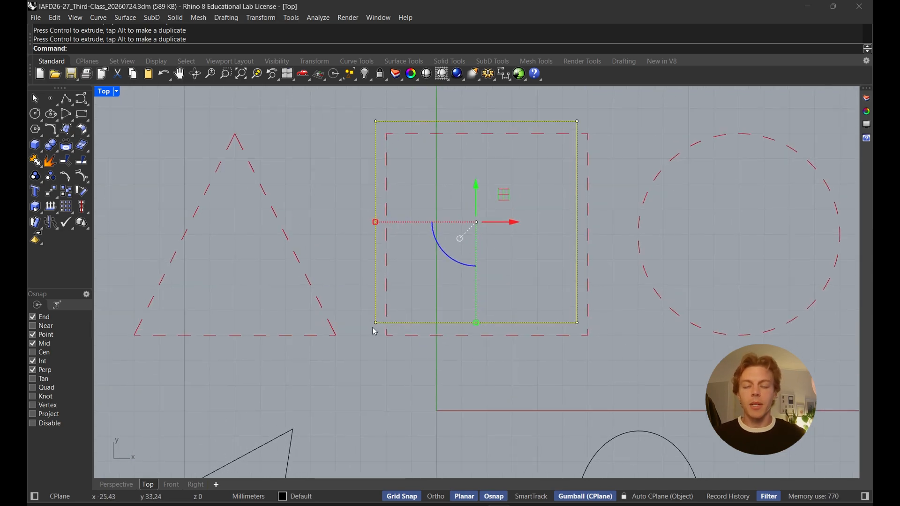
{"action": "type", "text": "Move"}
{"action": "key", "text": "Return"}
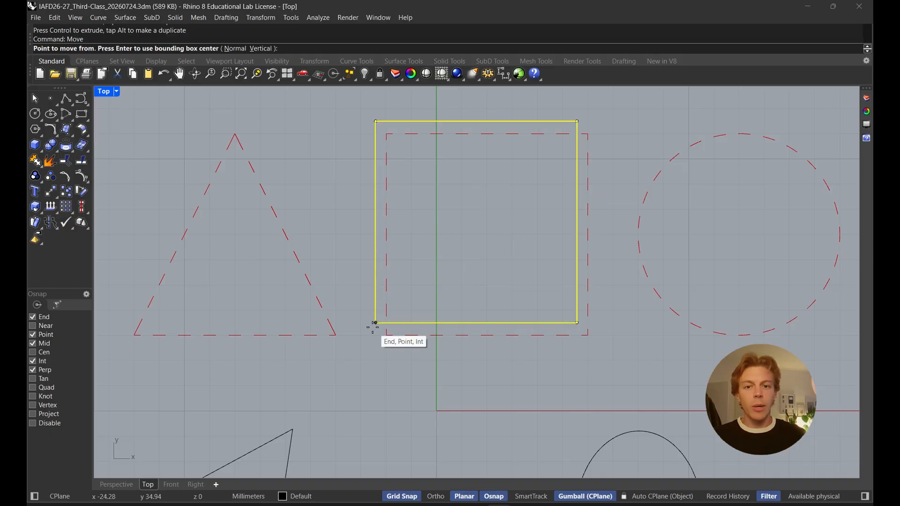
{"action": "scroll", "coordinate": [374, 322], "scroll_direction": "up", "scroll_amount": 3}
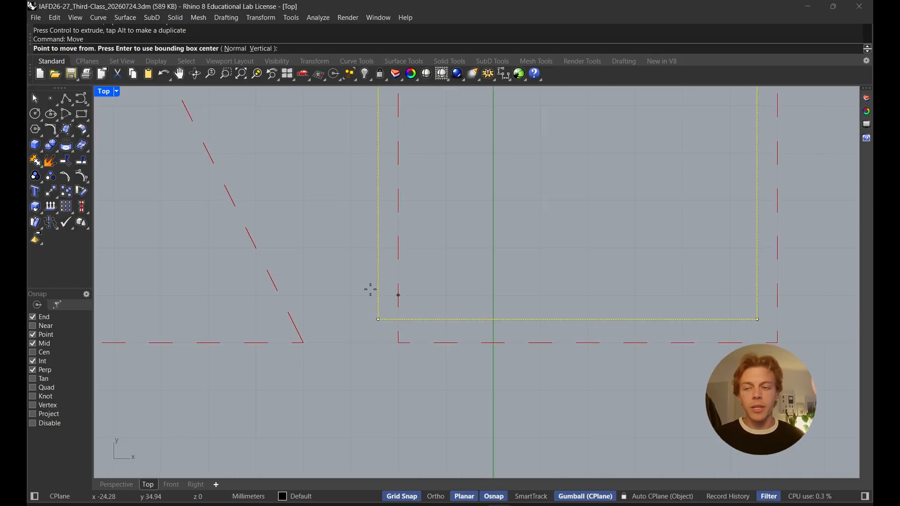
{"action": "left_click", "coordinate": [378, 320]}
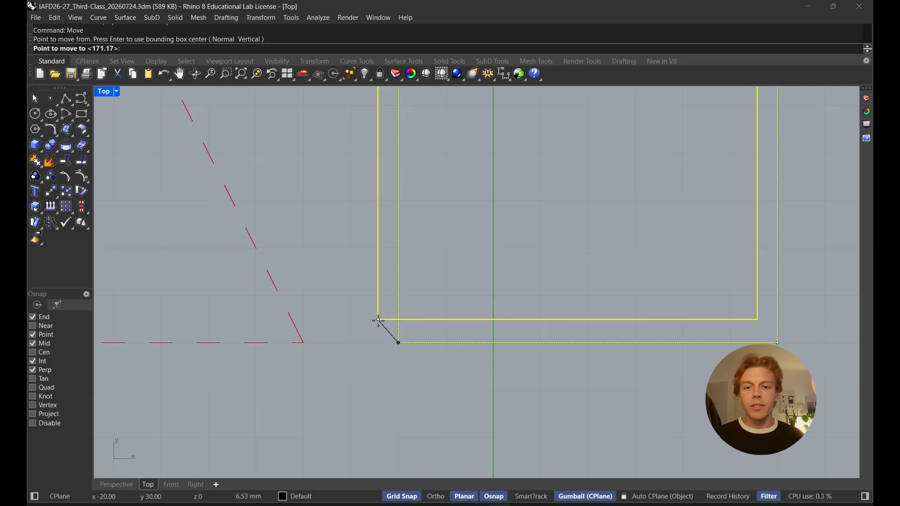
{"action": "left_click", "coordinate": [397, 343]}
{"action": "scroll", "coordinate": [432, 312], "scroll_direction": "down", "scroll_amount": 4}
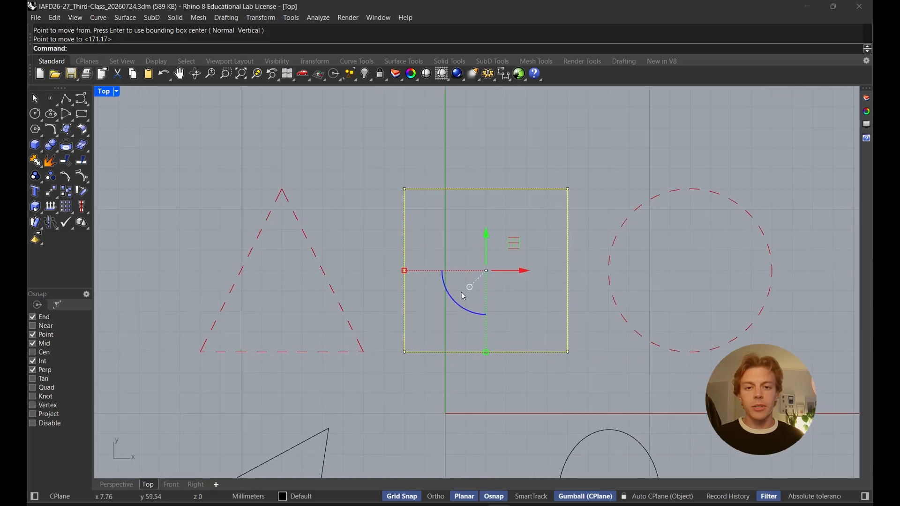
- Move the solid triangle roughly over the dashed triangle with the gumball
{"action": "right_click_drag", "start_coordinate": [450, 265], "coordinate": [477, 156]}
{"action": "scroll", "coordinate": [476, 156], "scroll_direction": "down", "scroll_amount": 2}
{"action": "right_click_drag", "start_coordinate": [406, 249], "coordinate": [441, 264]}
{"action": "left_click", "coordinate": [406, 311]}
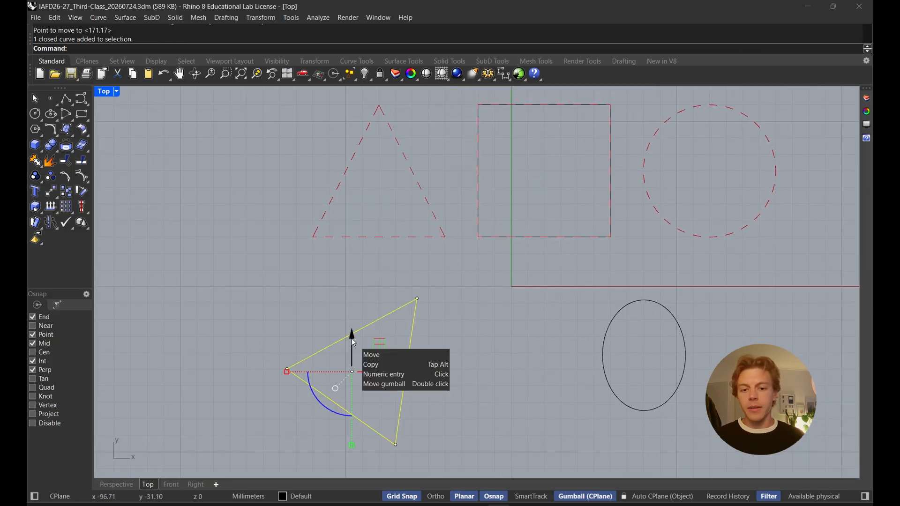
{"action": "left_click_drag", "start_coordinate": [352, 336], "coordinate": [349, 166]}
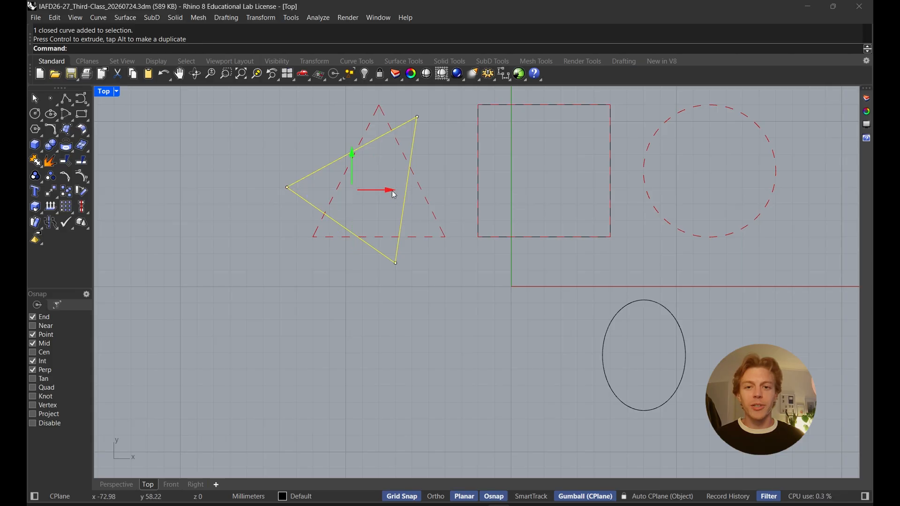
{"action": "left_click_drag", "start_coordinate": [394, 190], "coordinate": [410, 198]}
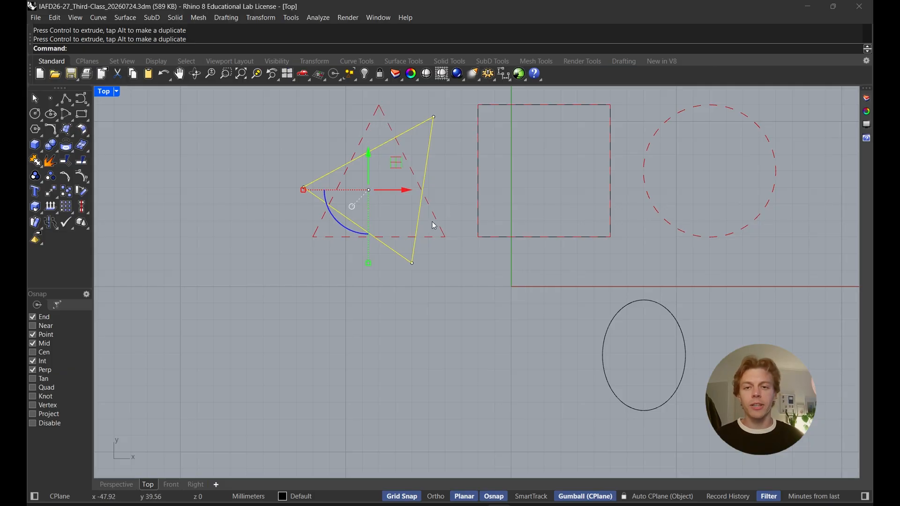
- Use Move to snap the solid triangle's leftmost corner onto the dashed triangle's lower-left corner
{"action": "right_click_drag", "start_coordinate": [443, 209], "coordinate": [444, 269]}
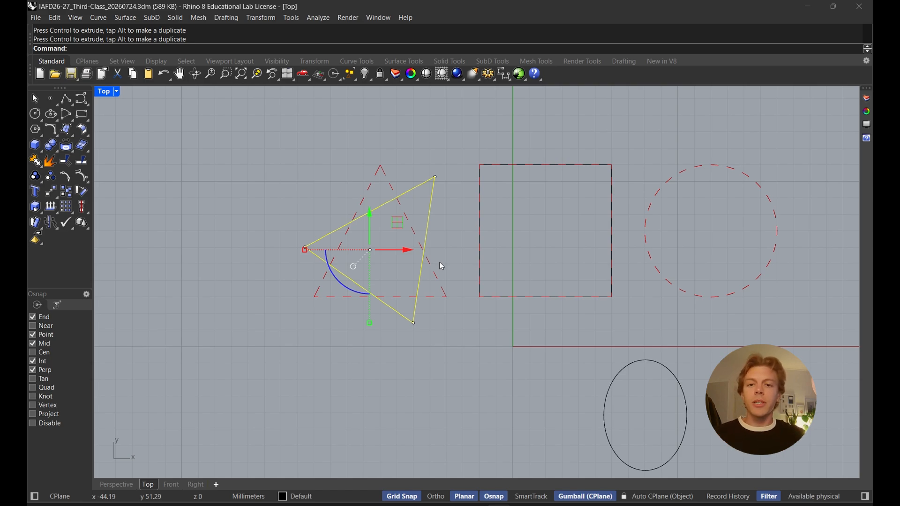
{"action": "type", "text": "move"}
{"action": "key", "text": "Return"}
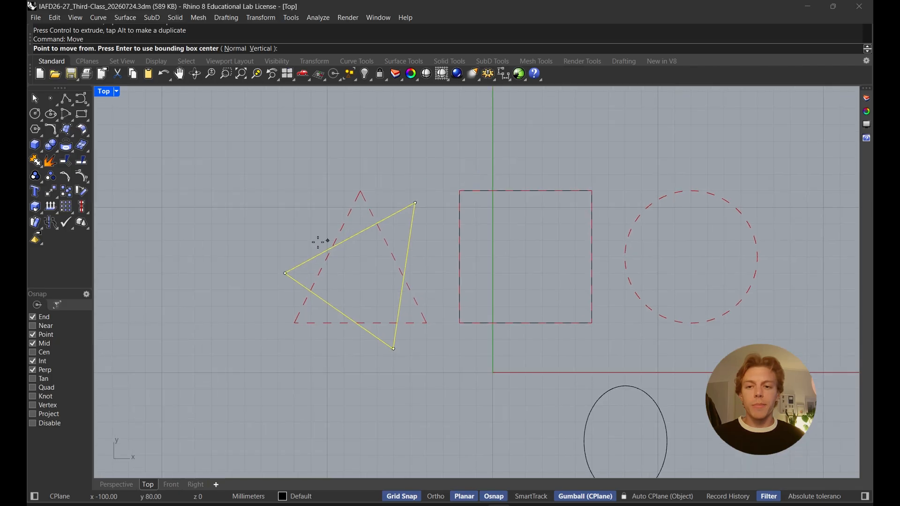
{"action": "scroll", "coordinate": [300, 260], "scroll_direction": "up", "scroll_amount": 2}
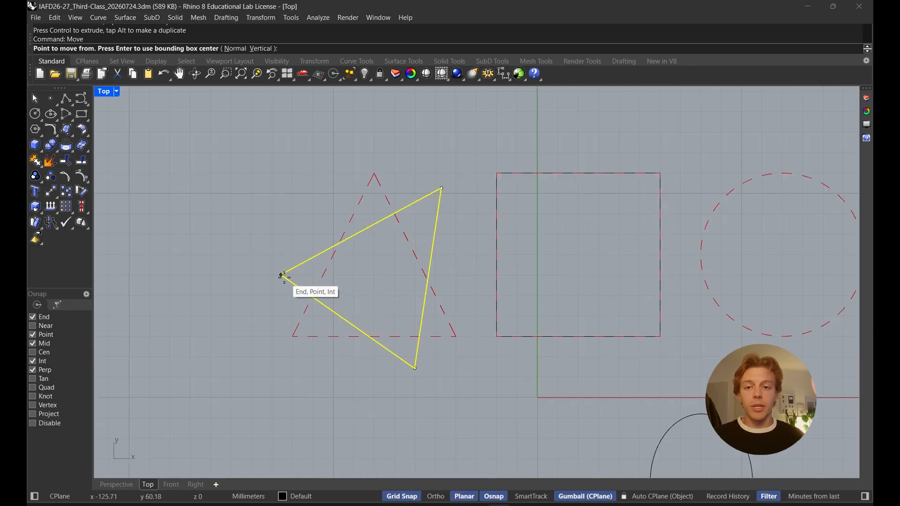
{"action": "left_click", "coordinate": [281, 275]}
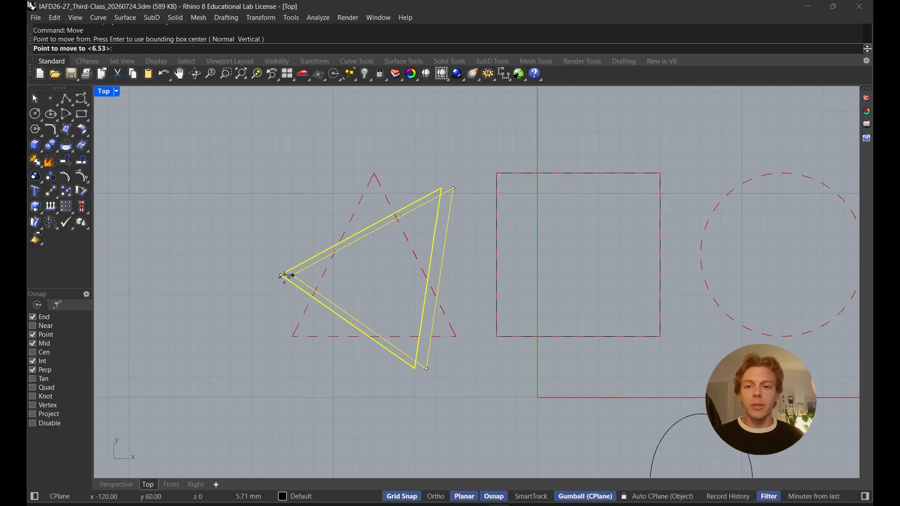
{"action": "left_click", "coordinate": [294, 336]}
{"action": "right_click_drag", "start_coordinate": [274, 314], "coordinate": [275, 285]}
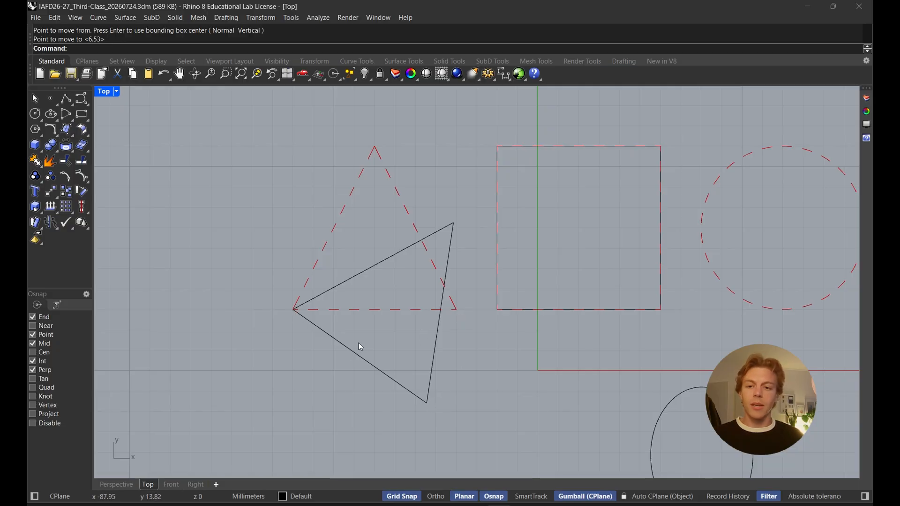
- Try rotating the solid triangle with the gumball to match the dashed triangle's orientation, and undo the rotations
{"action": "left_click", "coordinate": [353, 357]}
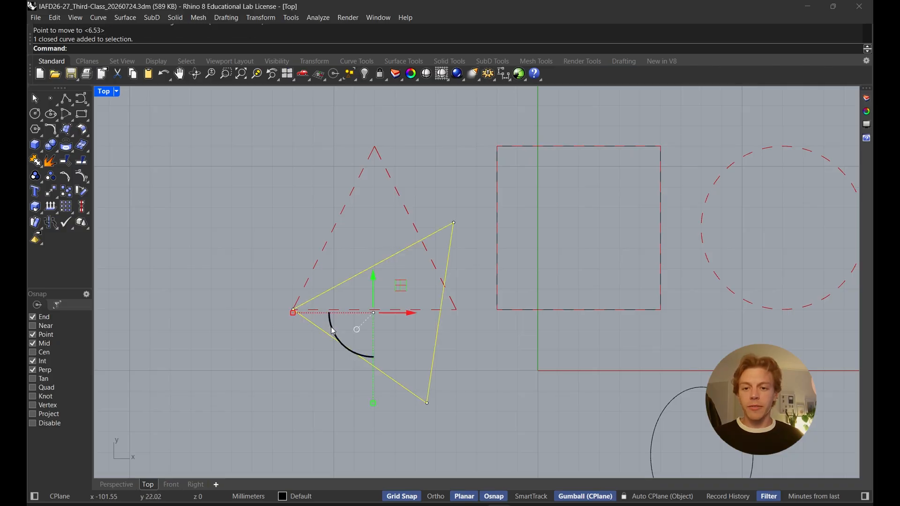
{"action": "mouse_move", "coordinate": [334, 331]}
{"action": "left_mouse_down"}
{"action": "mouse_move", "coordinate": [331, 322]}
{"action": "mouse_move", "coordinate": [336, 341]}
{"action": "mouse_move", "coordinate": [327, 329]}
{"action": "left_mouse_up"}
{"action": "left_click_drag", "start_coordinate": [325, 322], "coordinate": [334, 336]}
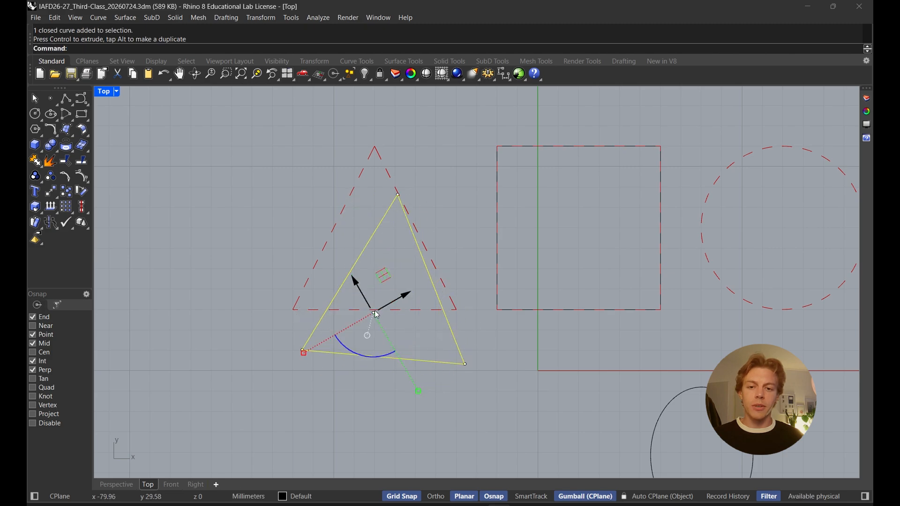
{"action": "left_click_drag", "start_coordinate": [362, 355], "coordinate": [357, 358]}
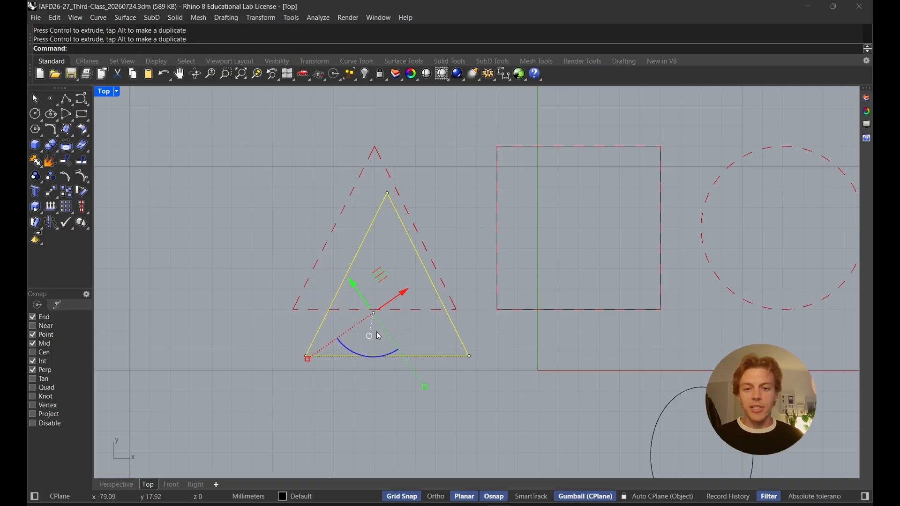
{"action": "key", "text": "ctrl+z"}
{"action": "key", "text": "ctrl+z"}
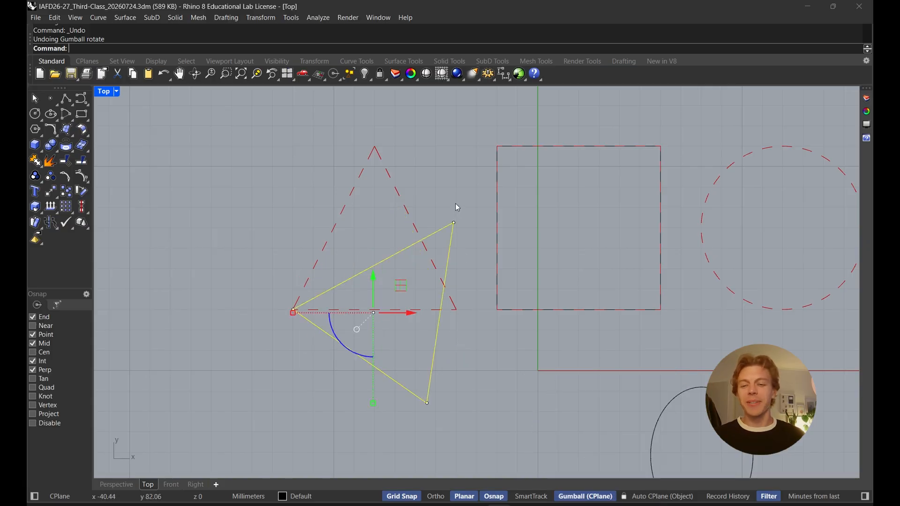
- Try the Rotate command on the solid triangle with a center point inside it and two freely picked reference points
{"action": "left_click", "coordinate": [402, 269]}
{"action": "left_click", "coordinate": [390, 259]}
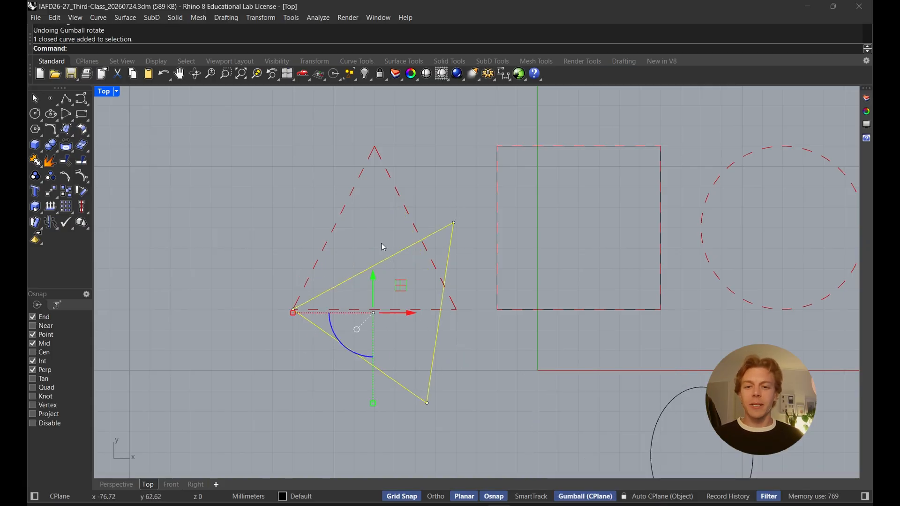
{"action": "key", "text": "Escape"}
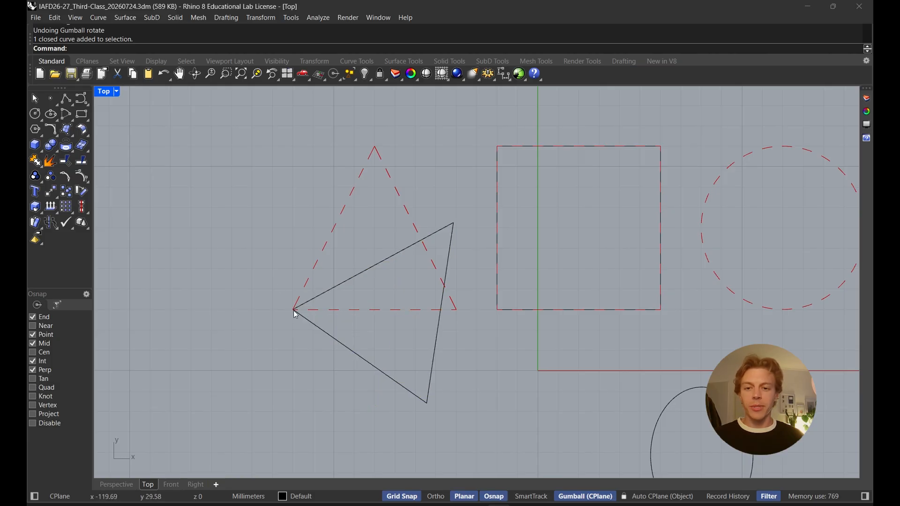
{"action": "left_click", "coordinate": [353, 289]}
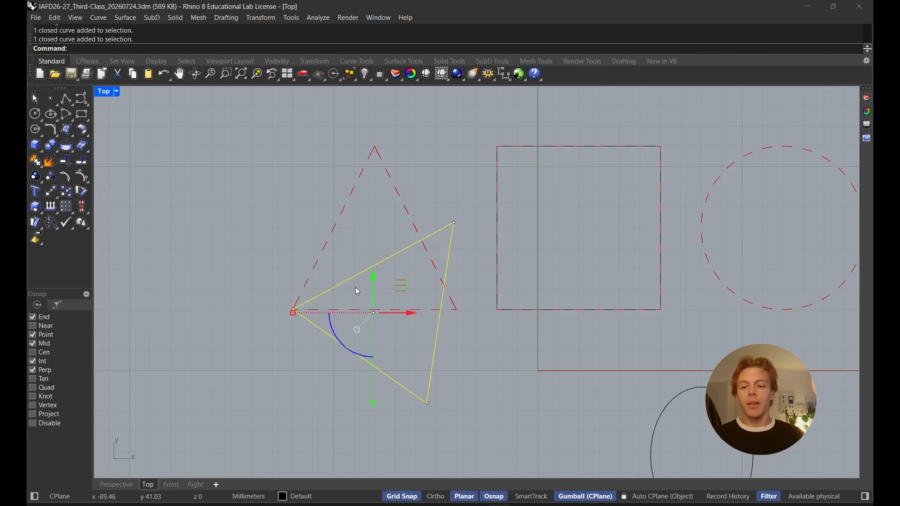
{"action": "type", "text": "Rotate"}
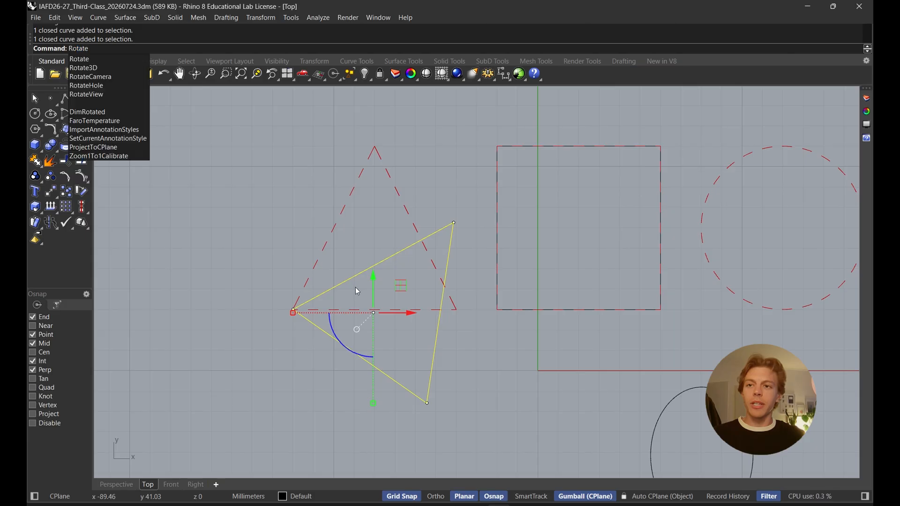
{"action": "key", "text": "Return"}
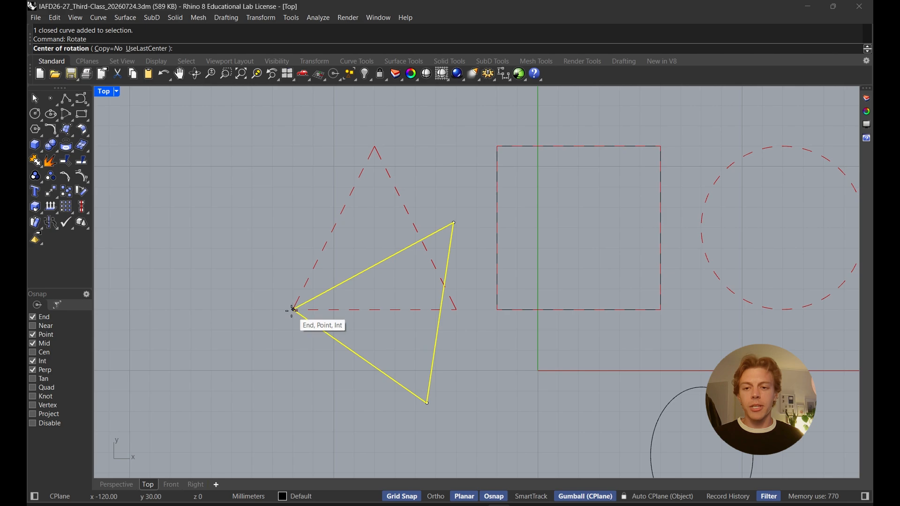
{"action": "scroll", "coordinate": [373, 304], "scroll_direction": "up", "scroll_amount": 4}
{"action": "left_click", "coordinate": [395, 289]}
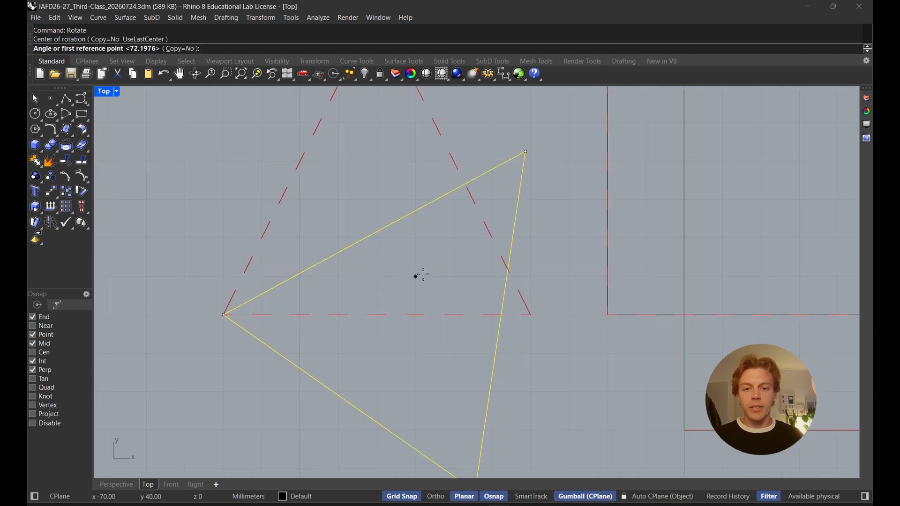
{"action": "left_click", "coordinate": [567, 277]}
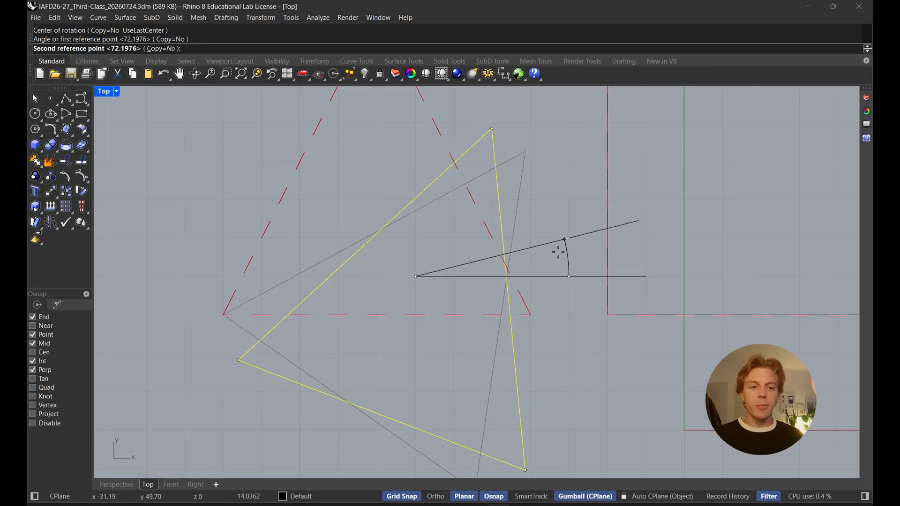
{"action": "left_click", "coordinate": [534, 207]}
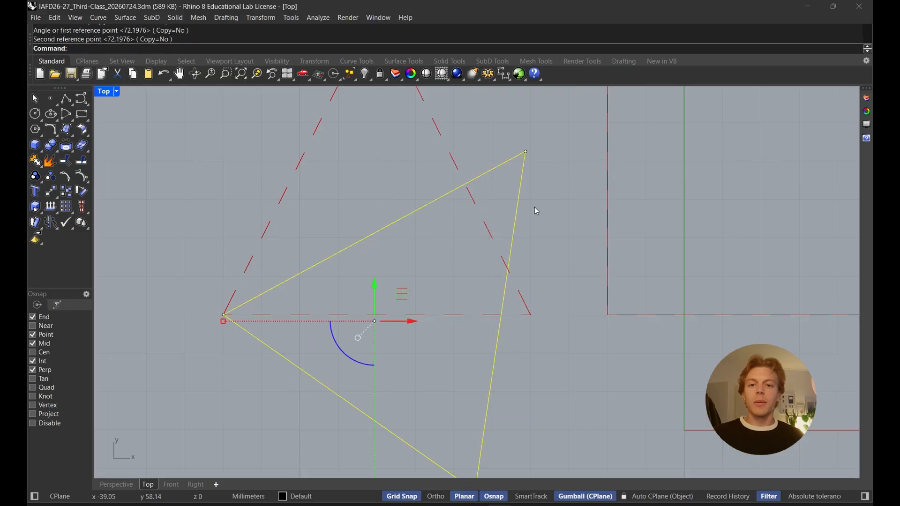
- Rotate the solid triangle about the shared lower-left corner, from its bottom corner to the dashed triangle's lower-right corner
{"action": "key", "text": "Return"}
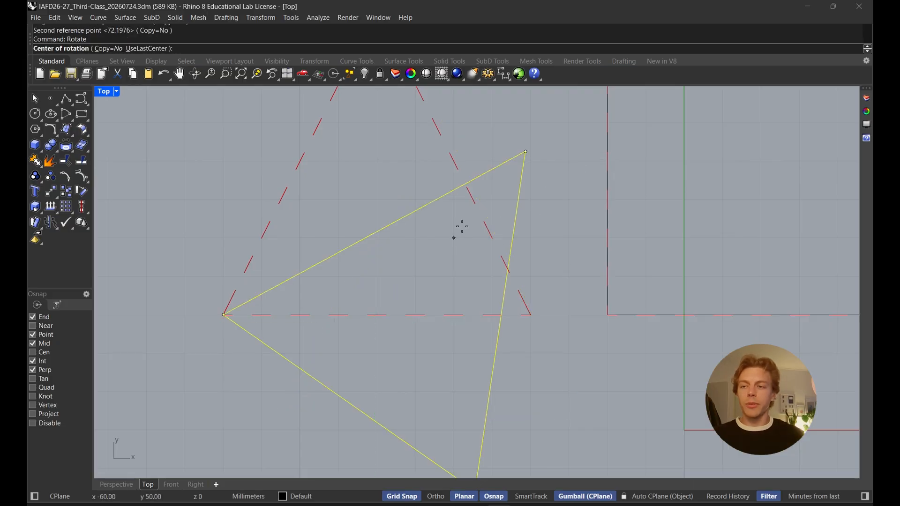
{"action": "scroll", "coordinate": [475, 219], "scroll_direction": "down", "scroll_amount": 1}
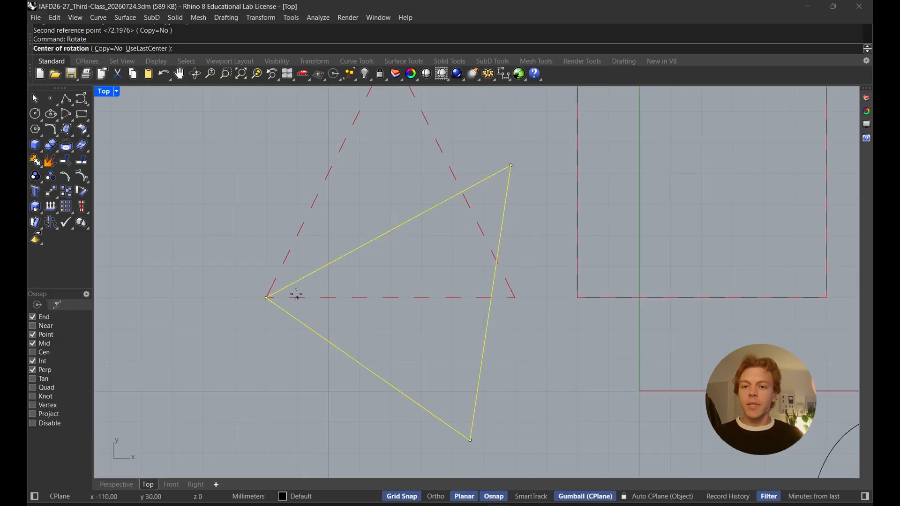
{"action": "left_click", "coordinate": [267, 299]}
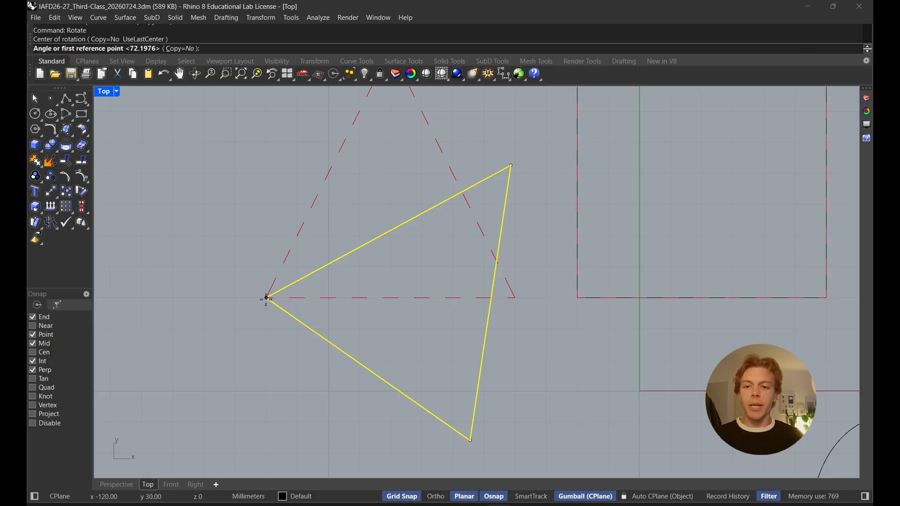
{"action": "scroll", "coordinate": [266, 298], "scroll_direction": "down", "scroll_amount": 1}
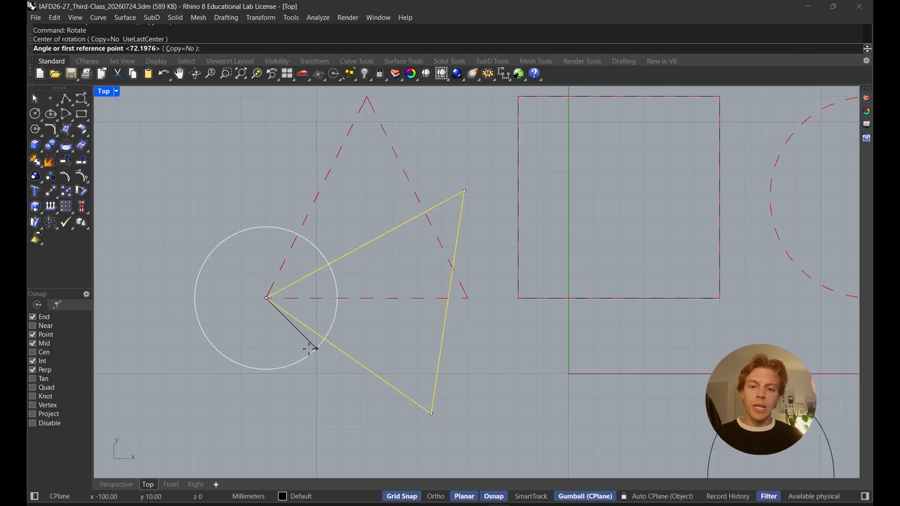
{"action": "left_click", "coordinate": [431, 414]}
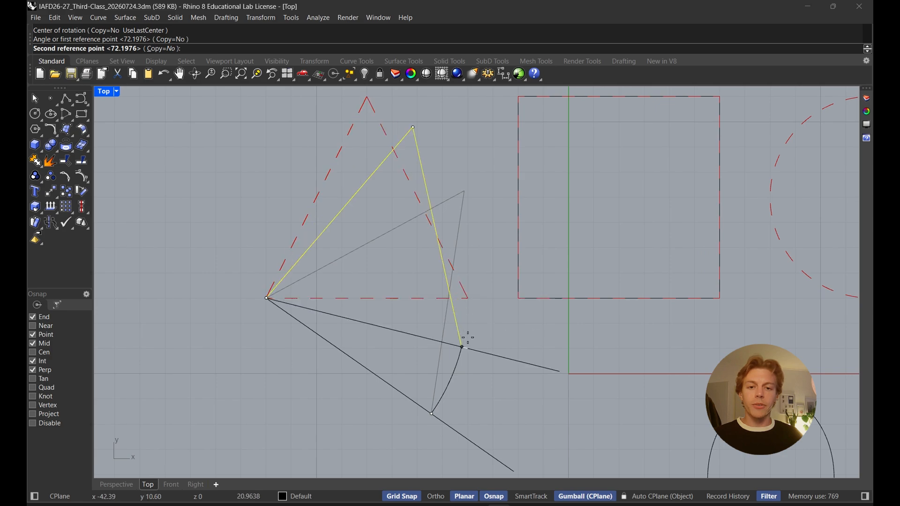
{"action": "left_click", "coordinate": [469, 299]}
{"action": "key", "text": "Escape"}
{"action": "scroll", "coordinate": [473, 263], "scroll_direction": "down", "scroll_amount": 2}
{"action": "mouse_move", "coordinate": [474, 252]}
{"action": "right_mouse_down"}
{"action": "mouse_move", "coordinate": [488, 294]}
{"action": "mouse_move", "coordinate": [468, 268]}
{"action": "right_mouse_up"}
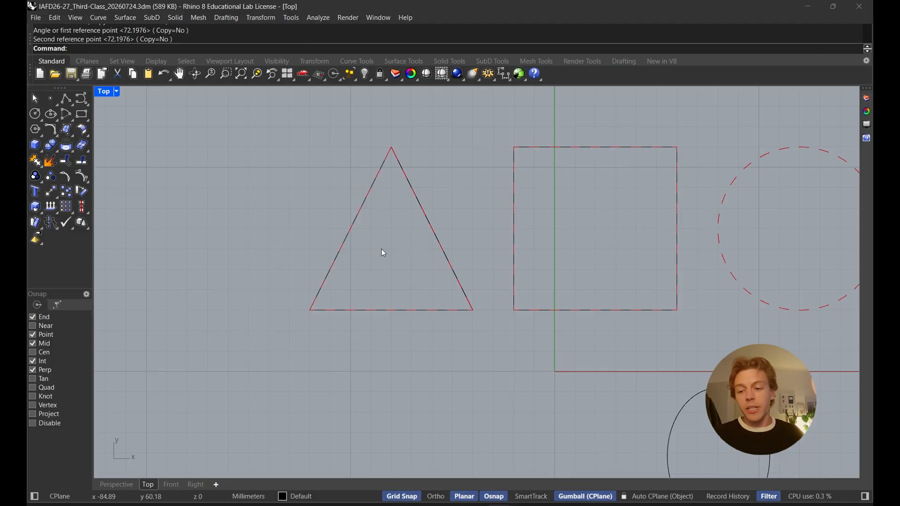
- Undo the triangle's rotation and corner move, and rotate it with the gumball until its base is horizontal
{"action": "key", "text": "ctrl+z"}
{"action": "key", "text": "ctrl+z"}
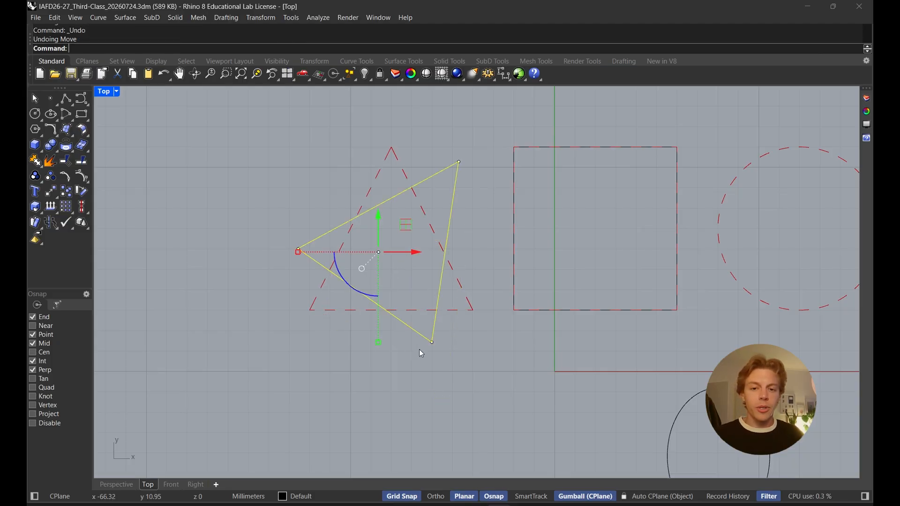
{"action": "left_click", "coordinate": [366, 281]}
{"action": "left_click", "coordinate": [355, 293]}
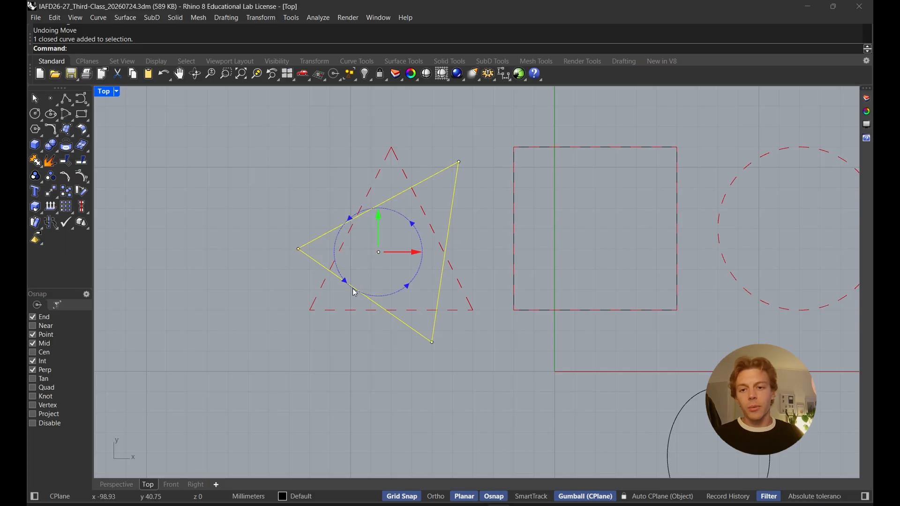
{"action": "left_click_drag", "start_coordinate": [355, 293], "coordinate": [391, 294]}
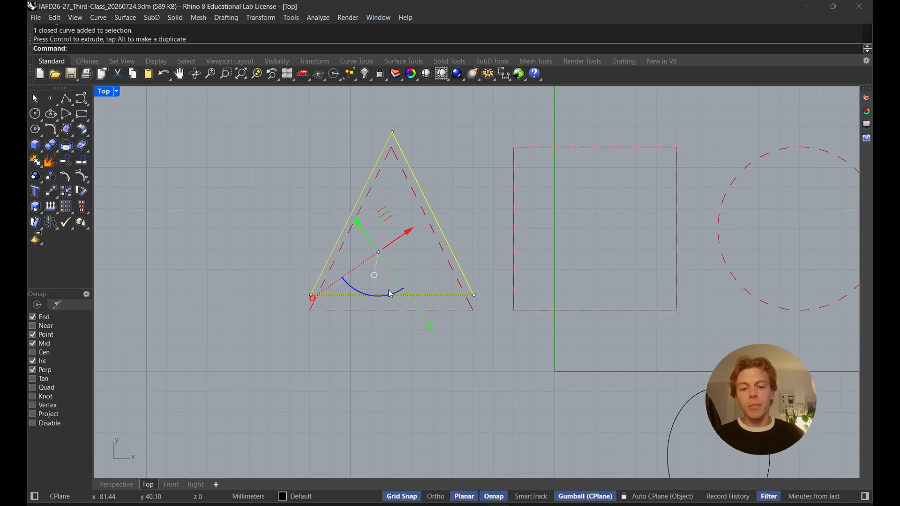
{"action": "left_click", "coordinate": [284, 222]}
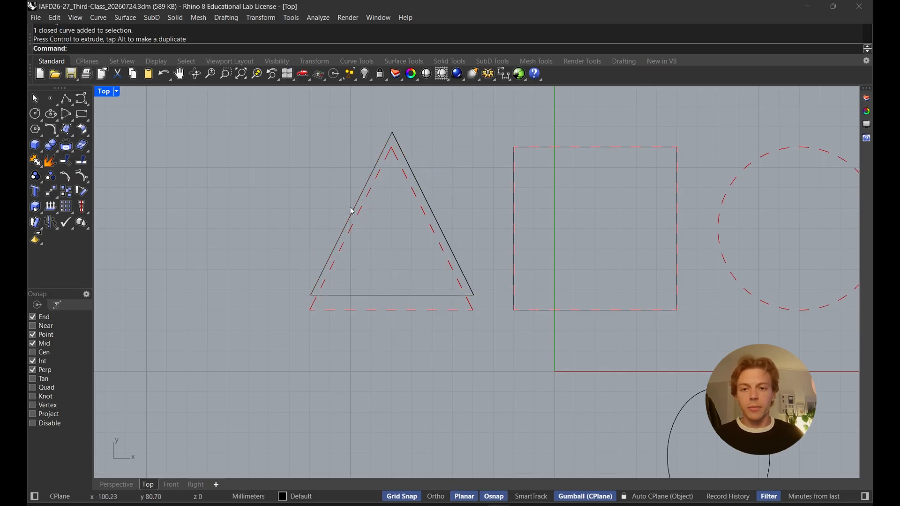
- Lower the solid triangle with the gumball and use Move to snap its lower-left corner onto the dashed triangle's lower-left corner
{"action": "left_click", "coordinate": [355, 208]}
{"action": "left_click_drag", "start_coordinate": [396, 186], "coordinate": [396, 207]}
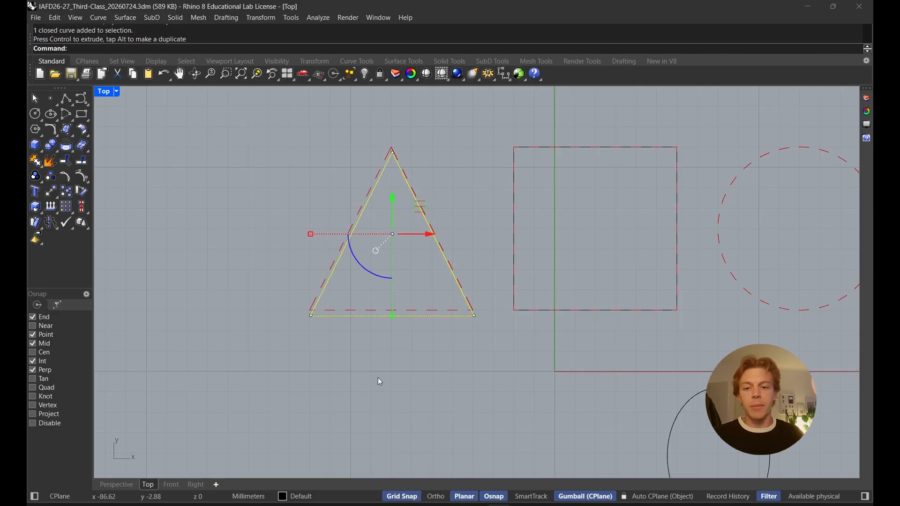
{"action": "type", "text": "move"}
{"action": "key", "text": "Return"}
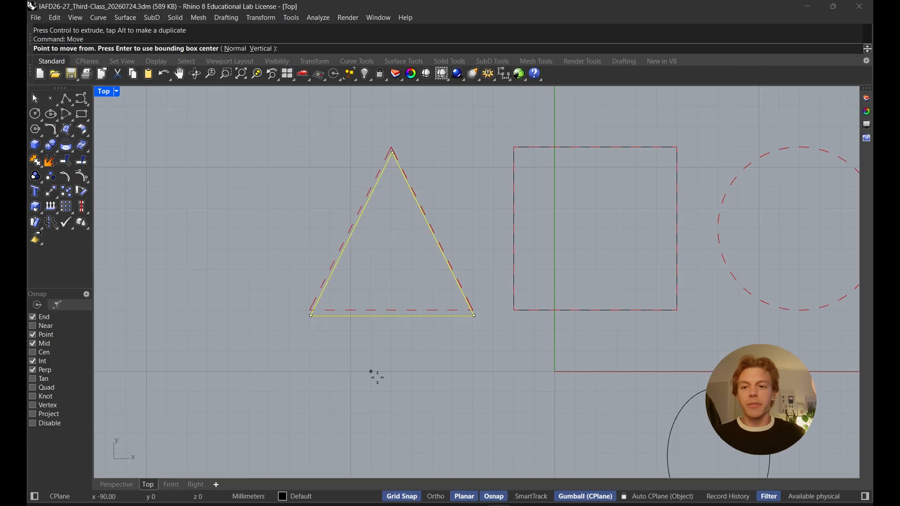
{"action": "scroll", "coordinate": [273, 305], "scroll_direction": "up", "scroll_amount": 3}
{"action": "left_click", "coordinate": [273, 291]}
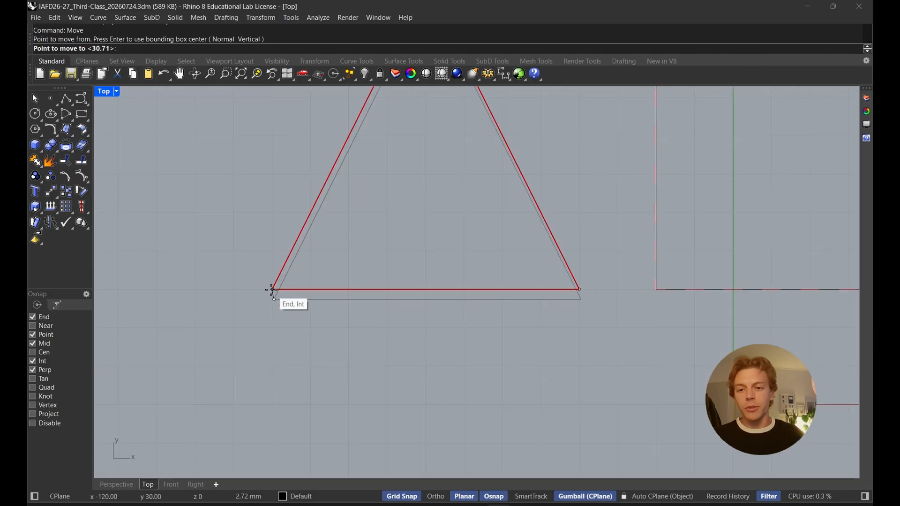
{"action": "left_click", "coordinate": [272, 290]}
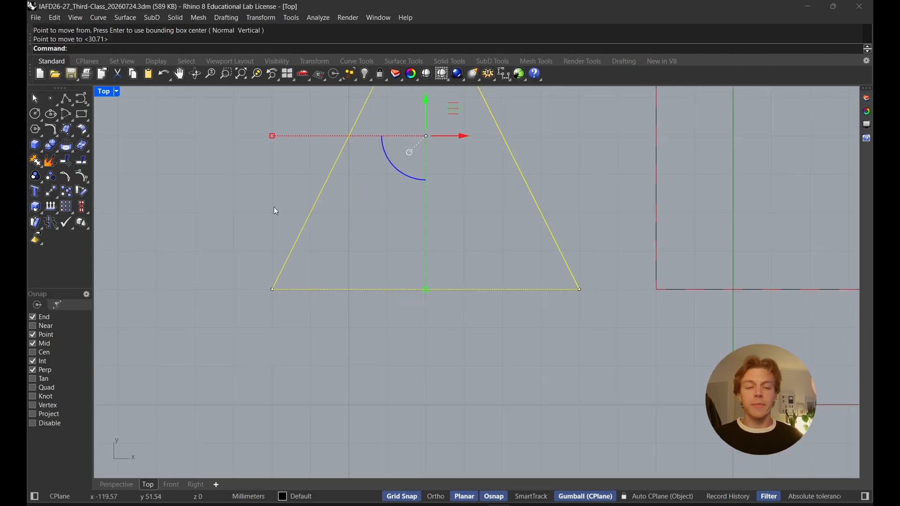
- Enable the Center object snap in preparation for the solid ellipse, leaving nothing selected
{"action": "scroll", "coordinate": [275, 211], "scroll_direction": "down", "scroll_amount": 5}
{"action": "right_click_drag", "start_coordinate": [409, 217], "coordinate": [353, 235]}
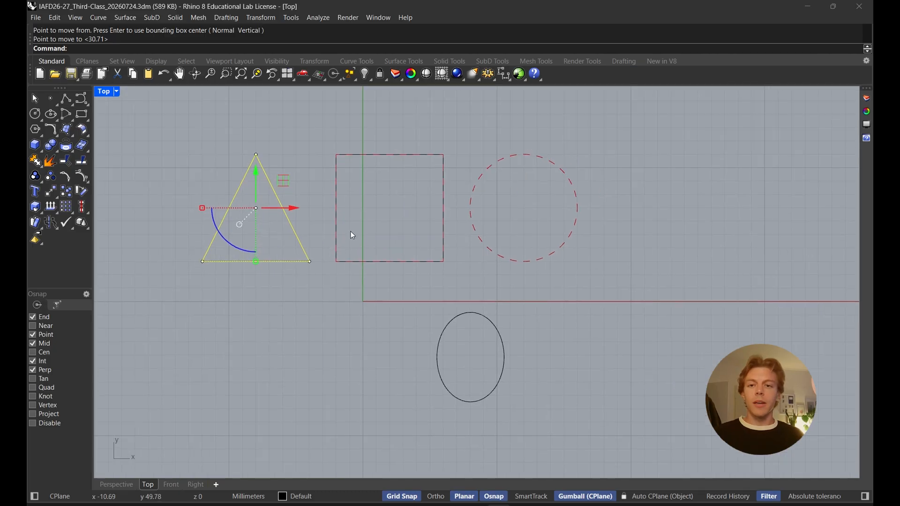
{"action": "left_click", "coordinate": [450, 321]}
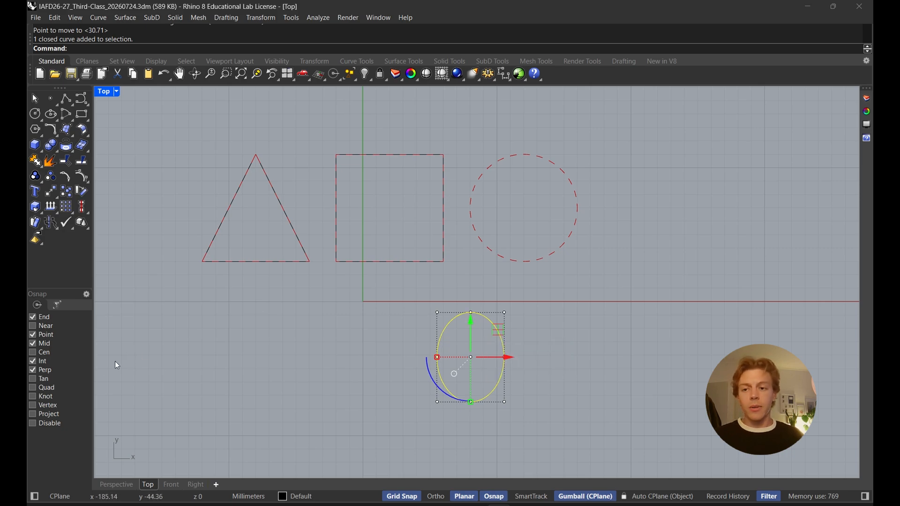
{"action": "left_click", "coordinate": [34, 353]}
{"action": "left_click", "coordinate": [181, 352]}
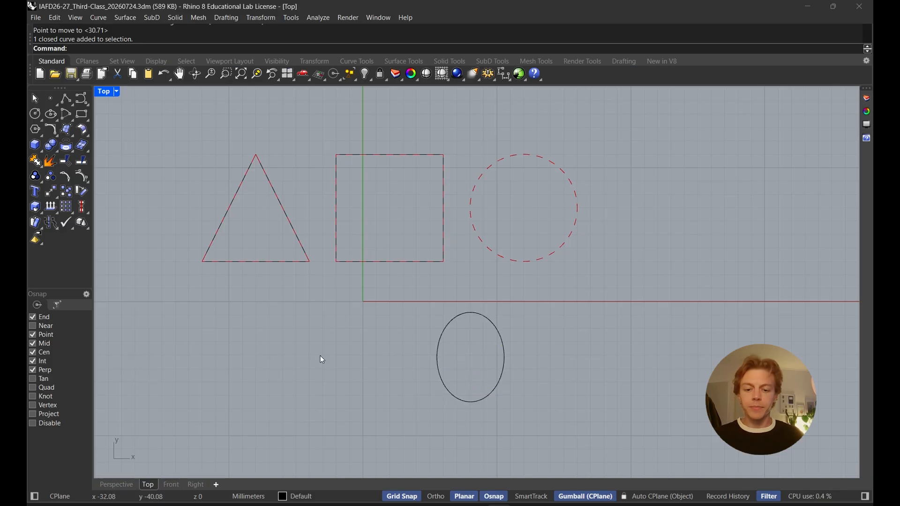
- Move the solid ellipse from its center onto the center of the dashed circle
{"action": "type", "text": "Move"}
{"action": "key", "text": "Return"}
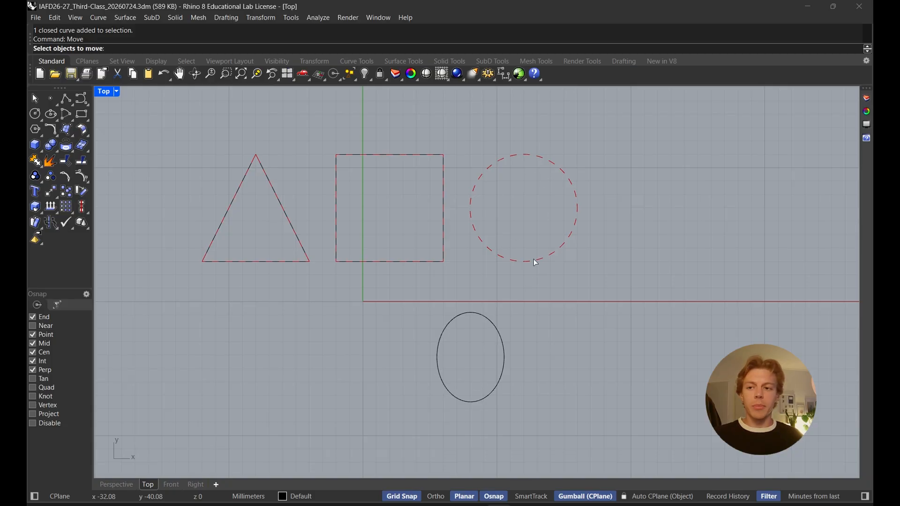
{"action": "left_click", "coordinate": [505, 346]}
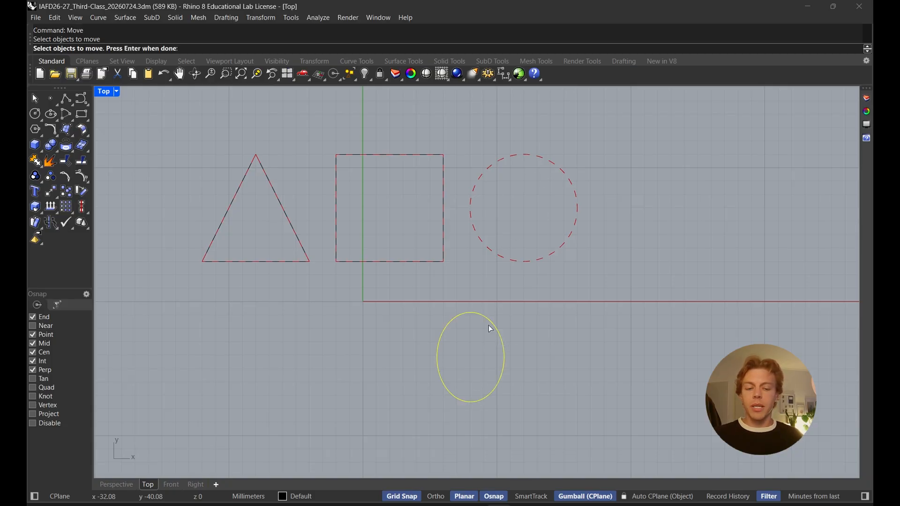
{"action": "key", "text": "Return"}
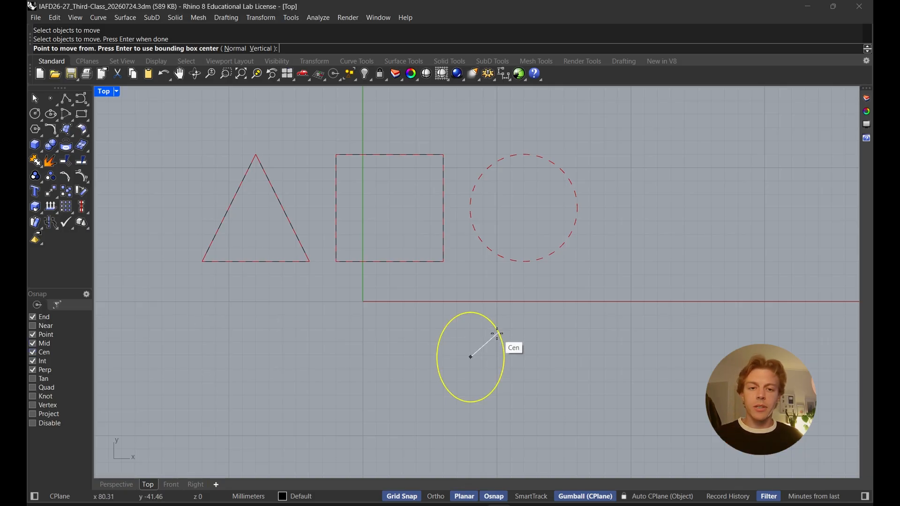
{"action": "left_click", "coordinate": [504, 347]}
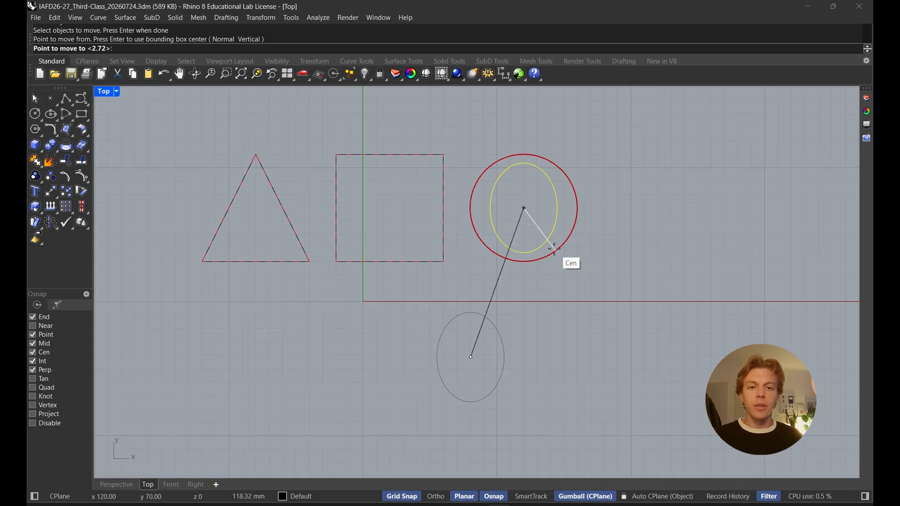
{"action": "left_click", "coordinate": [560, 249]}
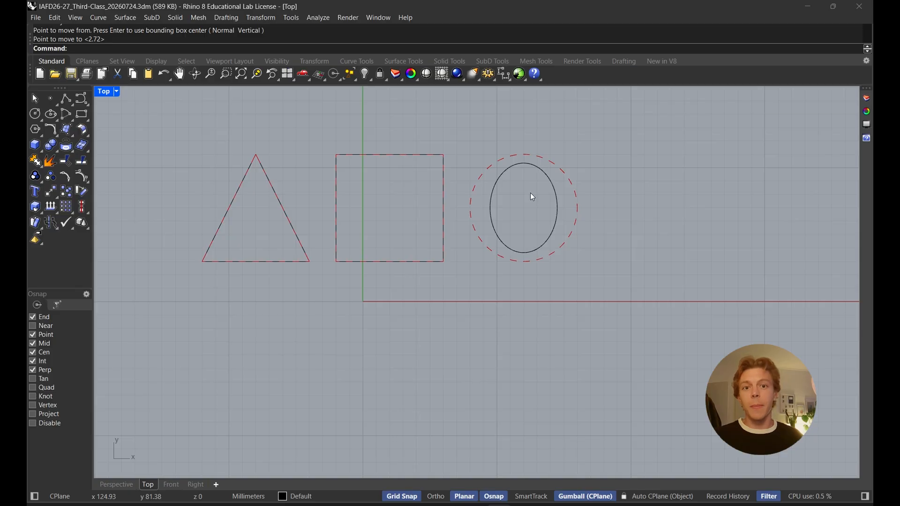
- Disable the Center snap and scale the ellipse horizontally and vertically with the gumball until it matches the dashed circle
{"action": "right_click_drag", "start_coordinate": [533, 197], "coordinate": [515, 238]}
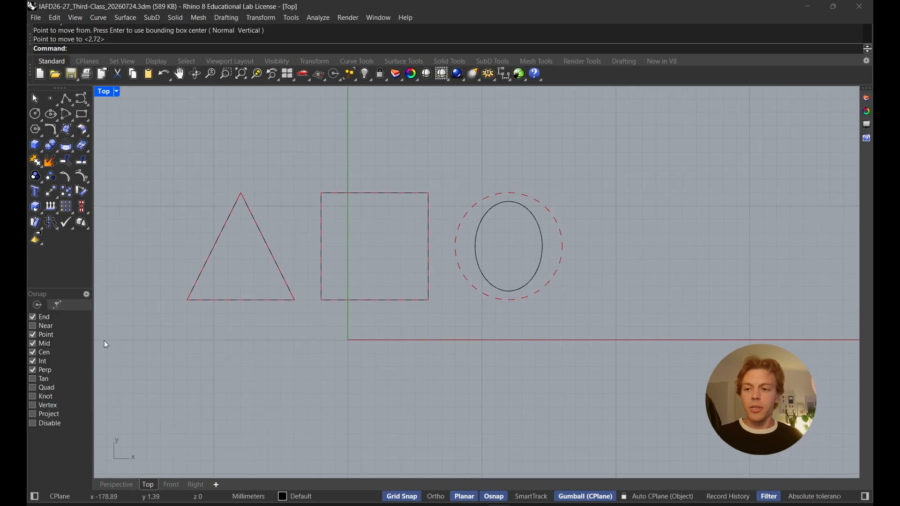
{"action": "left_click", "coordinate": [42, 352]}
{"action": "scroll", "coordinate": [426, 256], "scroll_direction": "up", "scroll_amount": 3}
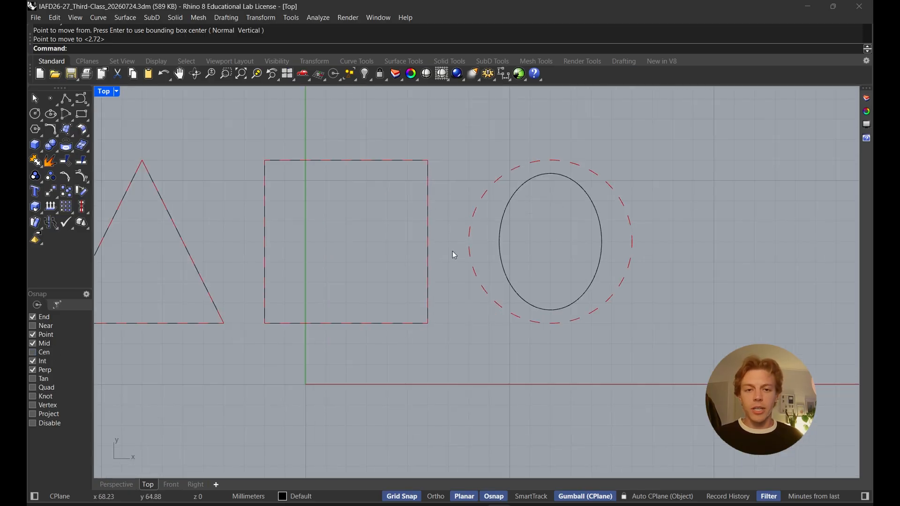
{"action": "left_click", "coordinate": [598, 221]}
{"action": "right_click_drag", "start_coordinate": [597, 240], "coordinate": [510, 272]}
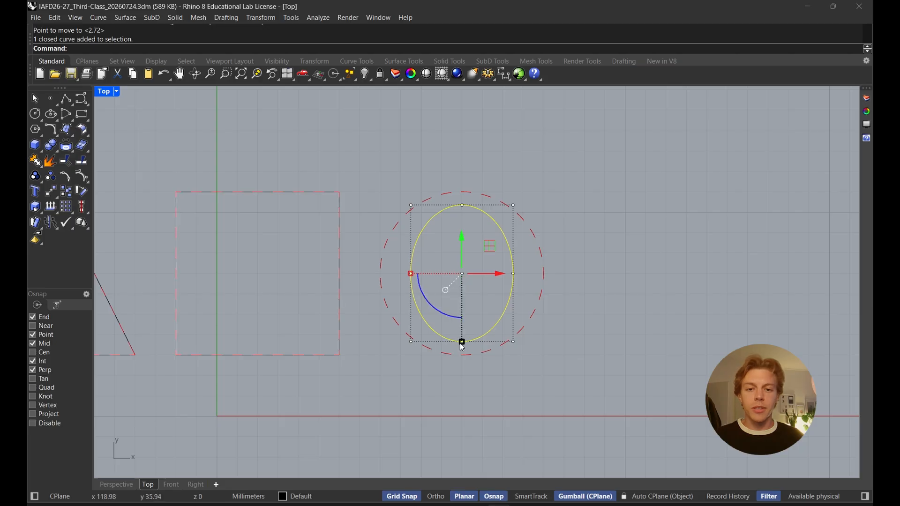
{"action": "left_click_drag", "start_coordinate": [412, 274], "coordinate": [381, 274]}
{"action": "left_click_drag", "start_coordinate": [463, 342], "coordinate": [463, 355]}
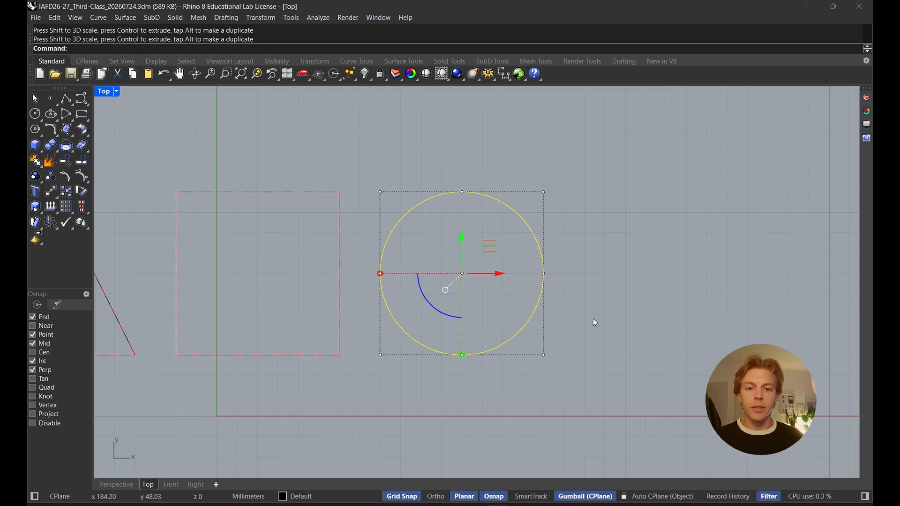
{"action": "key", "text": "Escape"}
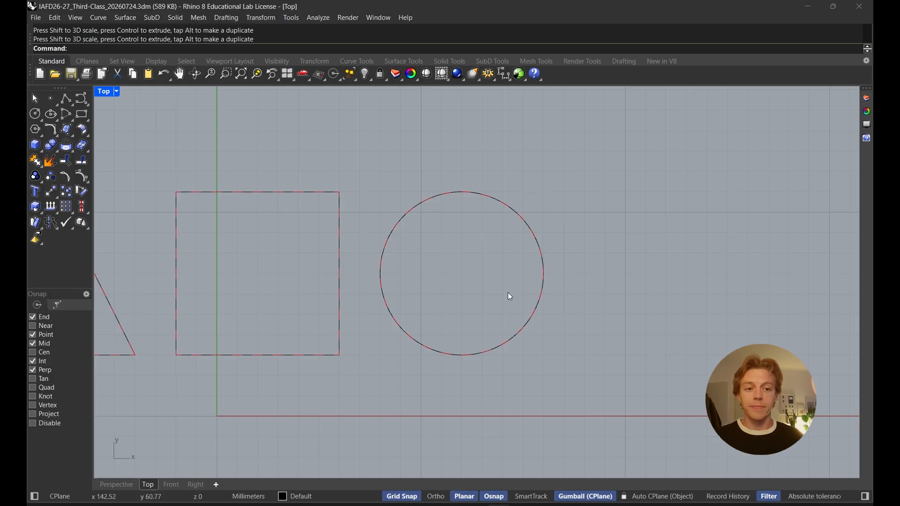
- Maximize the Perspective viewport and examine the loose column parts, their dashed outlines and the finished column
{"action": "scroll", "coordinate": [489, 289], "scroll_direction": "down", "scroll_amount": 4}
{"action": "right_click_drag", "start_coordinate": [450, 296], "coordinate": [556, 267]}
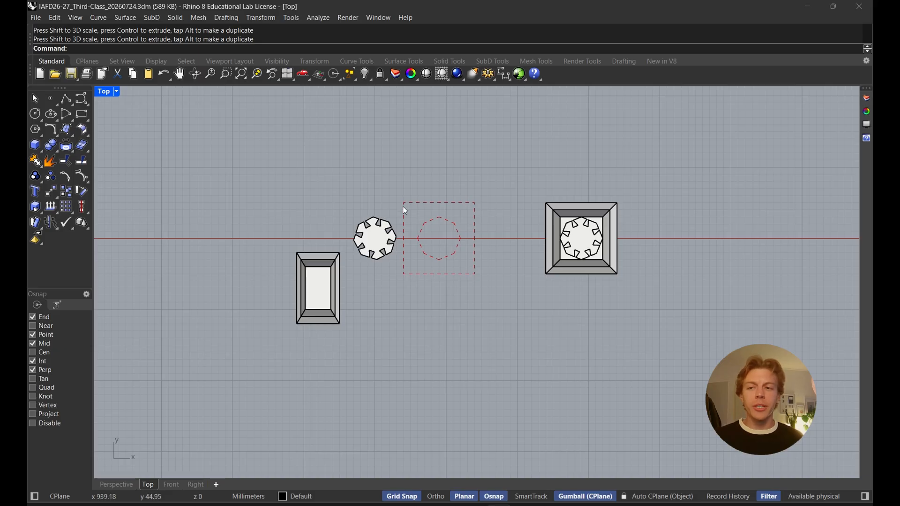
{"action": "double_click", "coordinate": [104, 91]}
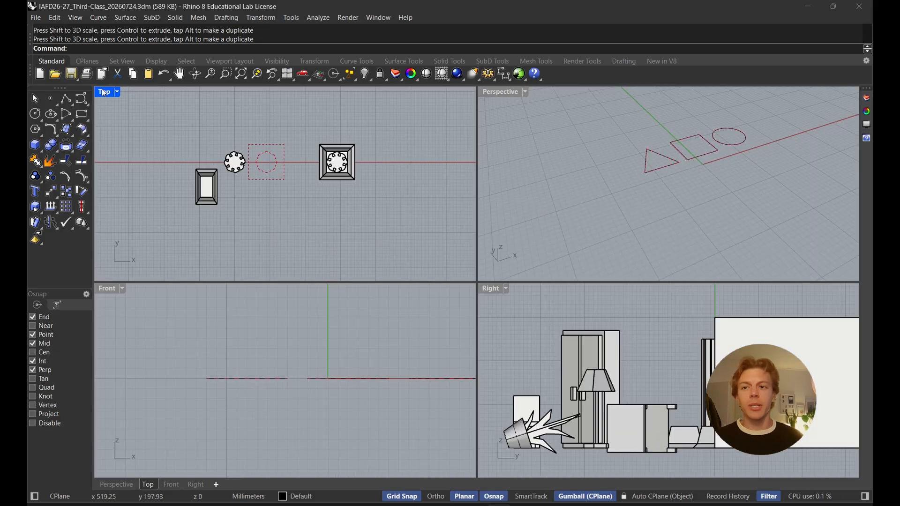
{"action": "double_click", "coordinate": [497, 92]}
{"action": "right_click_drag", "start_coordinate": [581, 135], "coordinate": [378, 228], "text": "shift"}
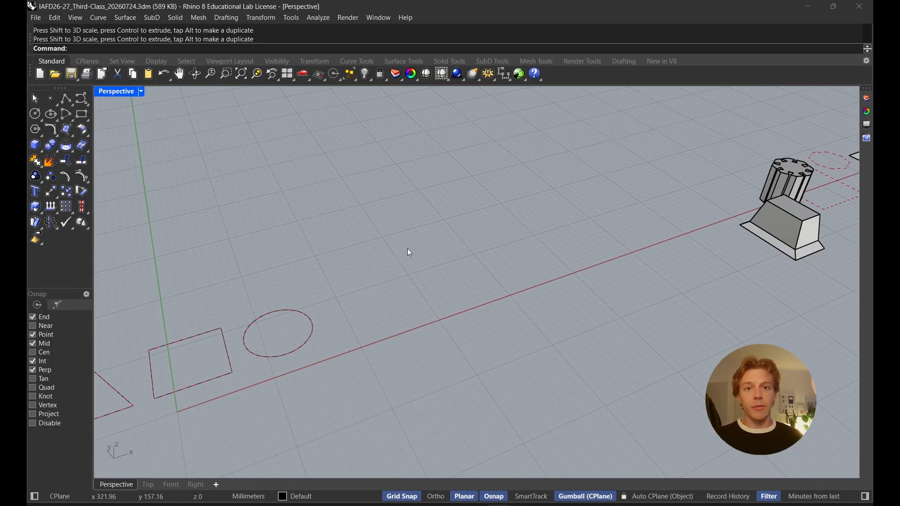
{"action": "right_click_drag", "start_coordinate": [410, 253], "coordinate": [480, 249]}
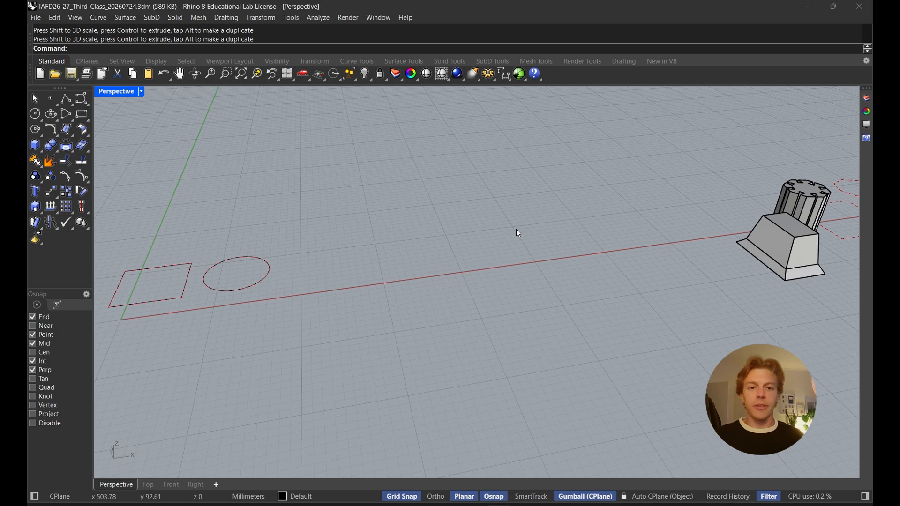
{"action": "right_click_drag", "start_coordinate": [518, 231], "coordinate": [444, 253]}
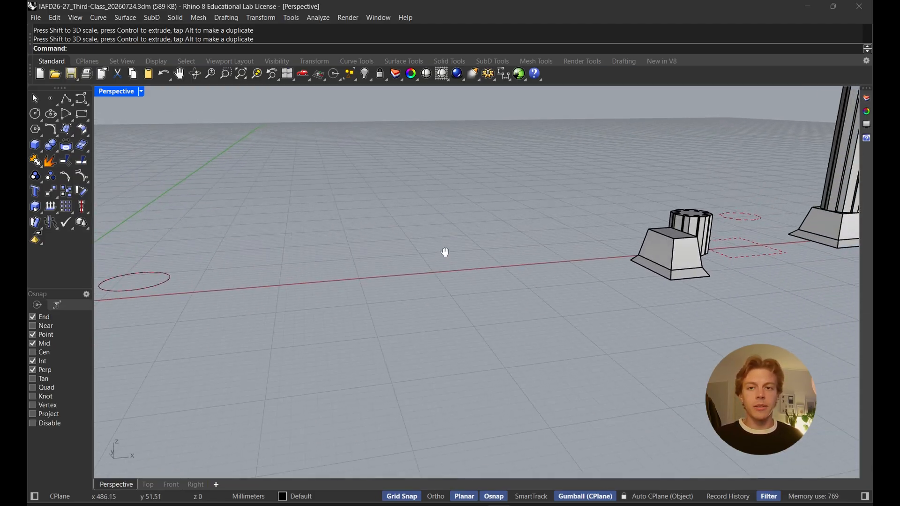
{"action": "left_click", "coordinate": [180, 75]}
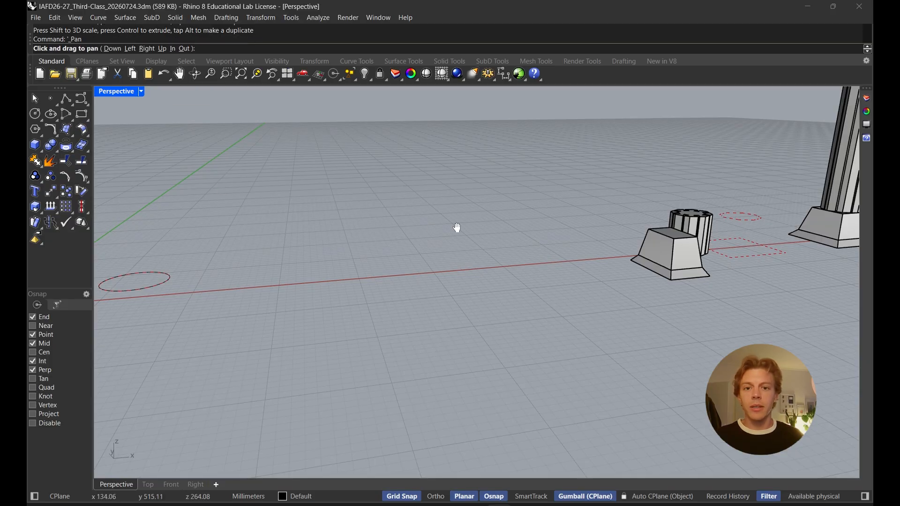
{"action": "left_click_drag", "start_coordinate": [458, 227], "coordinate": [227, 257]}
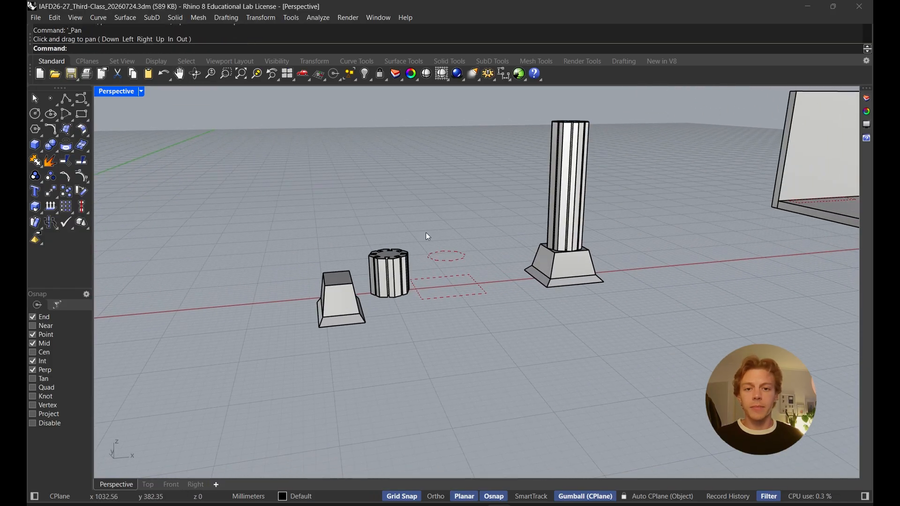
{"action": "right_click_drag", "start_coordinate": [428, 236], "coordinate": [539, 234]}
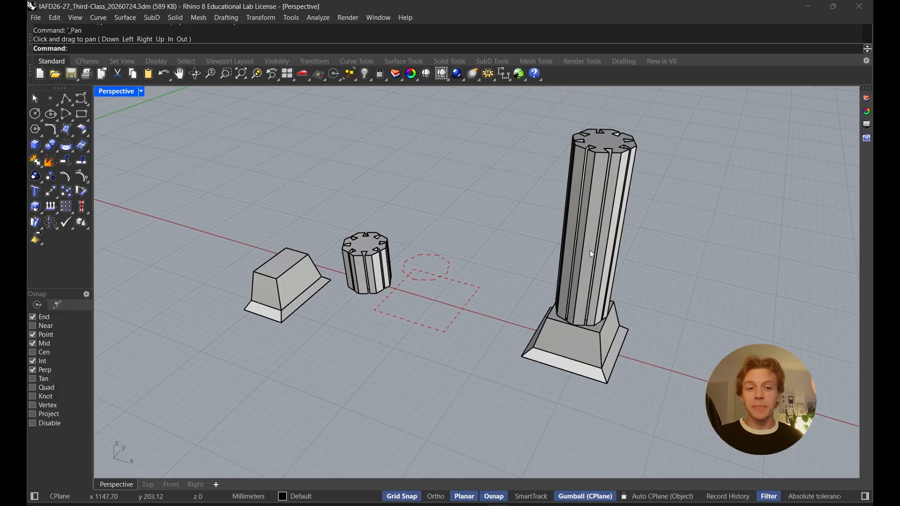
{"action": "right_click_drag", "start_coordinate": [590, 249], "coordinate": [388, 307]}
- Inspect the fluted shaft piece, the tapered base and the dashed target outlines by selecting them in turn
{"action": "left_click", "coordinate": [328, 248]}
{"action": "left_click", "coordinate": [251, 249]}
{"action": "left_click", "coordinate": [322, 243]}
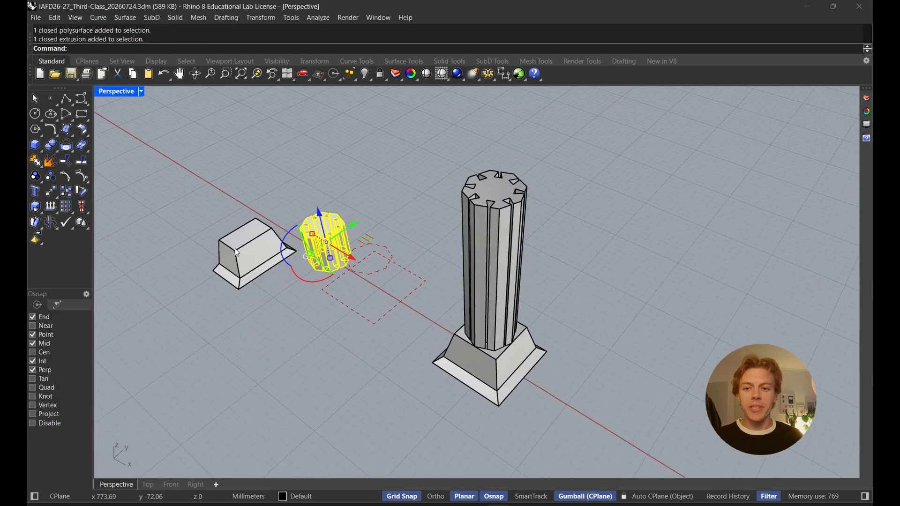
{"action": "left_click", "coordinate": [238, 253]}
{"action": "right_click_drag", "start_coordinate": [300, 226], "coordinate": [399, 234]}
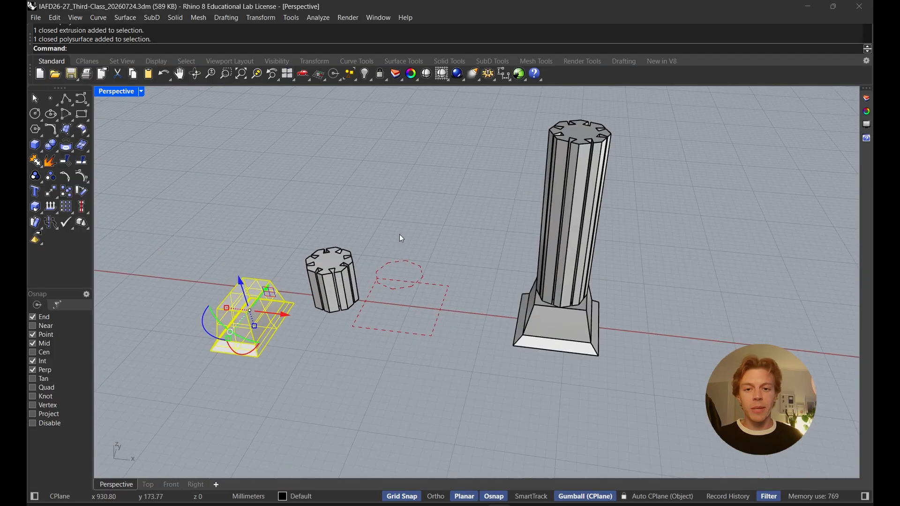
{"action": "left_click", "coordinate": [389, 265]}
{"action": "left_click", "coordinate": [364, 309], "text": "shift"}
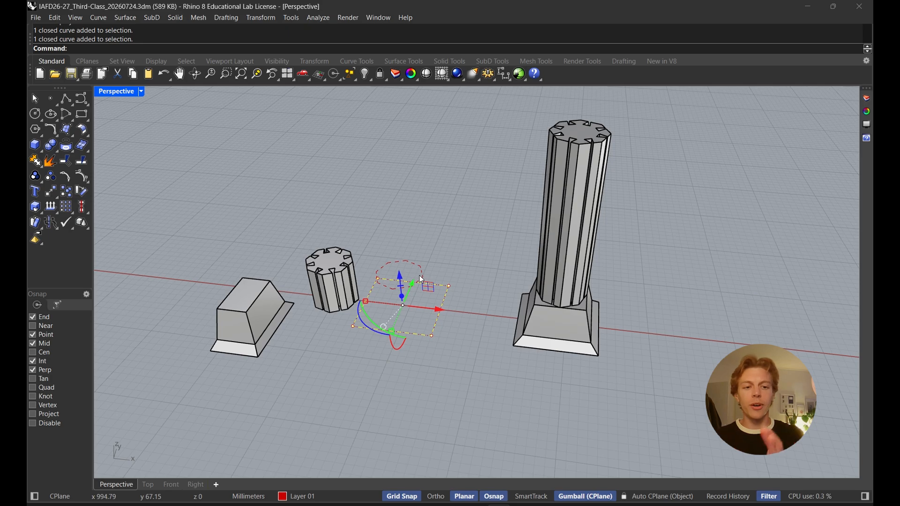
{"action": "left_click", "coordinate": [446, 228]}
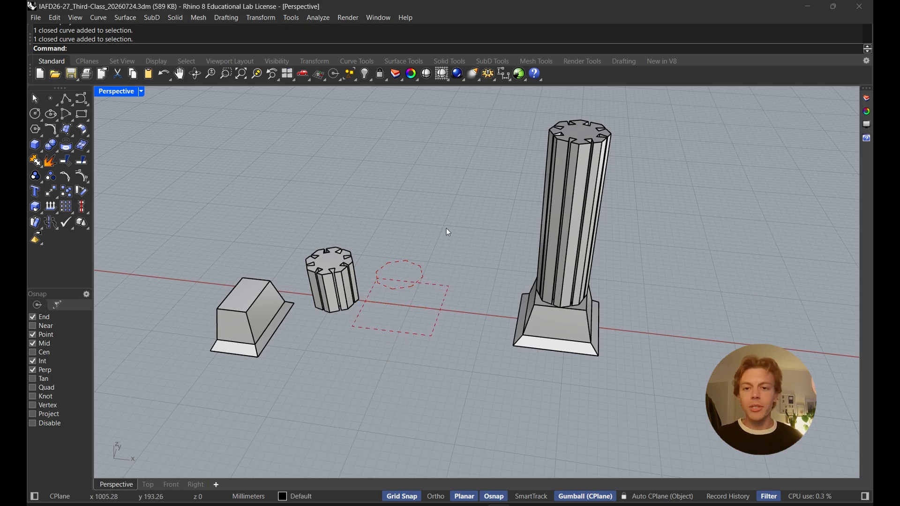
{"action": "right_click_drag", "start_coordinate": [446, 228], "coordinate": [428, 245]}
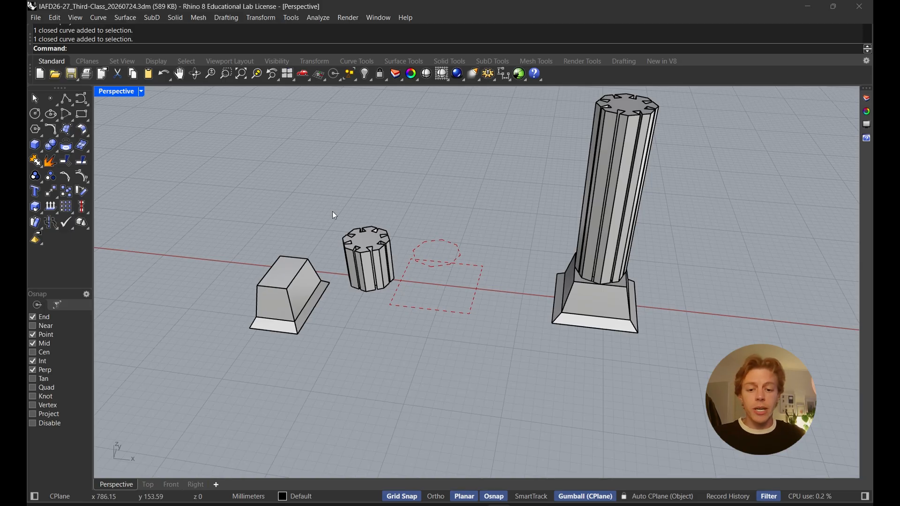
- Move the tapered base from the midpoint of its front bottom edge to the midpoint of the dashed square's front edge
{"action": "type", "text": "Move"}
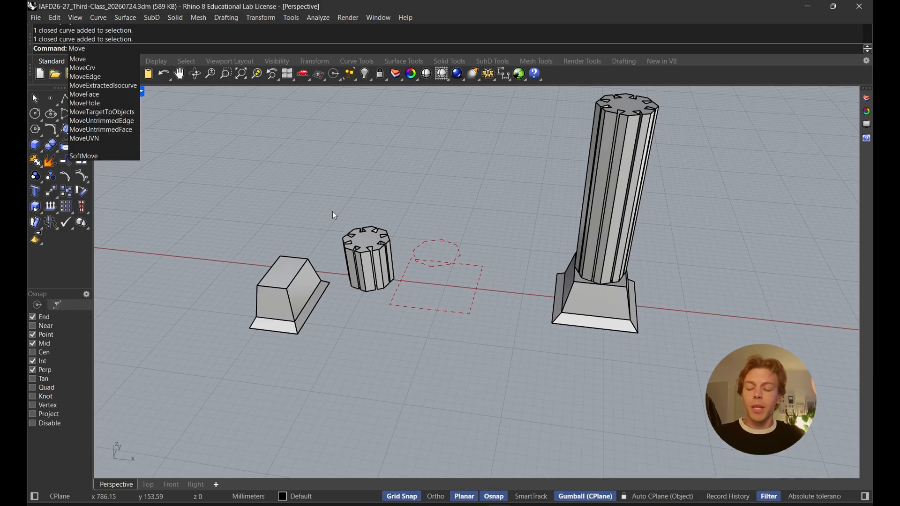
{"action": "key", "text": "Return"}
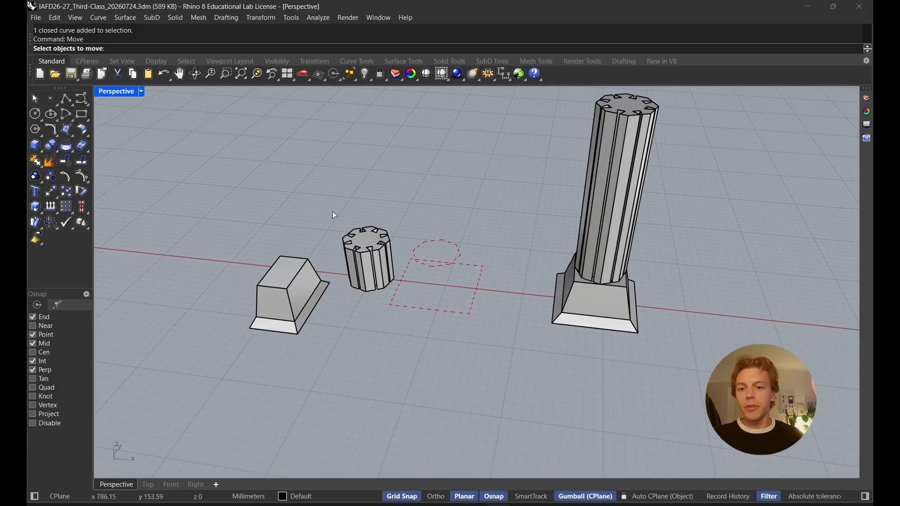
{"action": "left_click", "coordinate": [265, 286]}
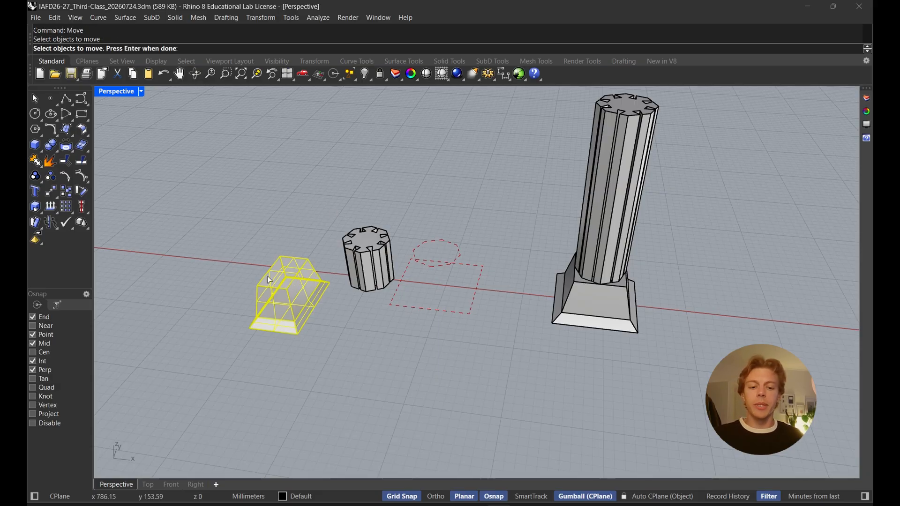
{"action": "key", "text": "Return"}
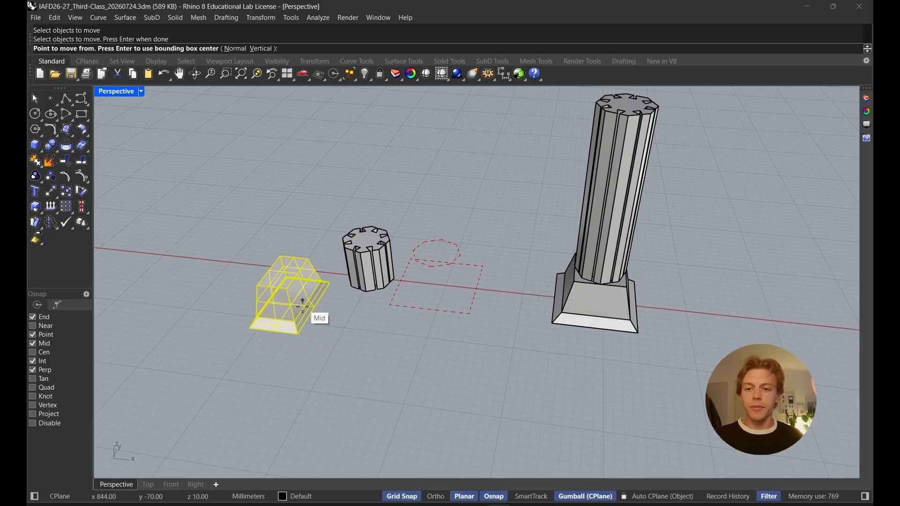
{"action": "left_click", "coordinate": [274, 331]}
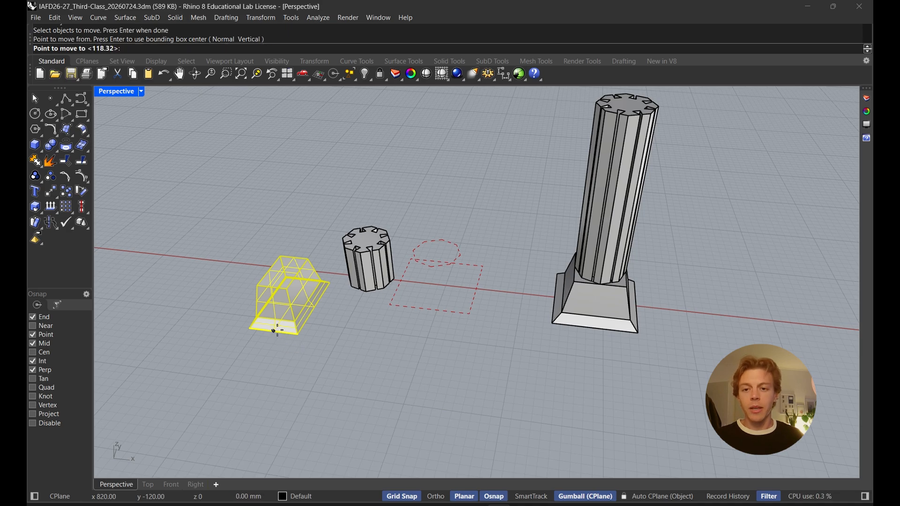
{"action": "left_click", "coordinate": [429, 310]}
- Scale the tapered base along X with the gumball until its width matches the dashed square
{"action": "right_click_drag", "start_coordinate": [429, 310], "coordinate": [488, 330]}
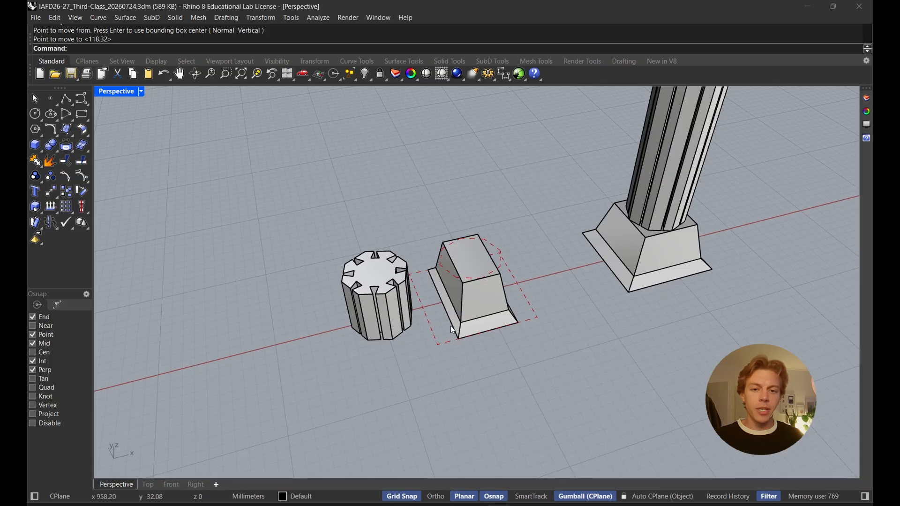
{"action": "right_click_drag", "start_coordinate": [451, 325], "coordinate": [437, 290]}
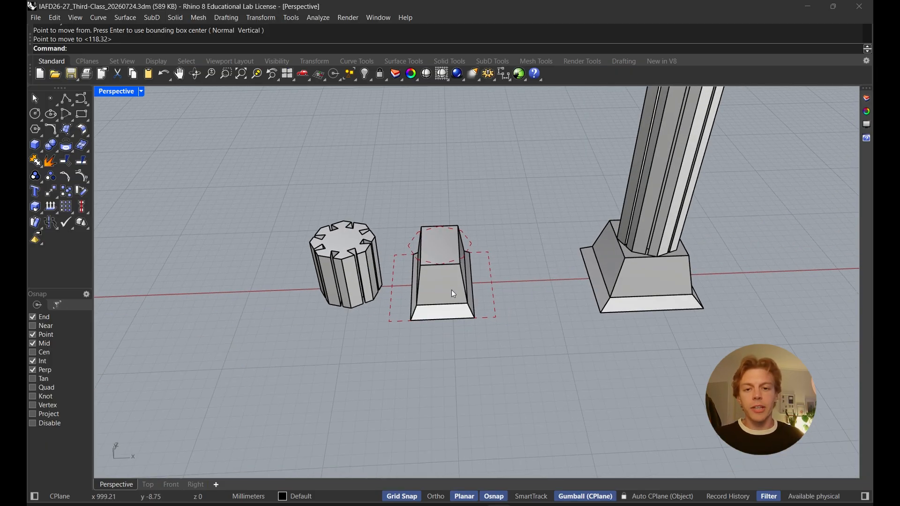
{"action": "left_click", "coordinate": [452, 293]}
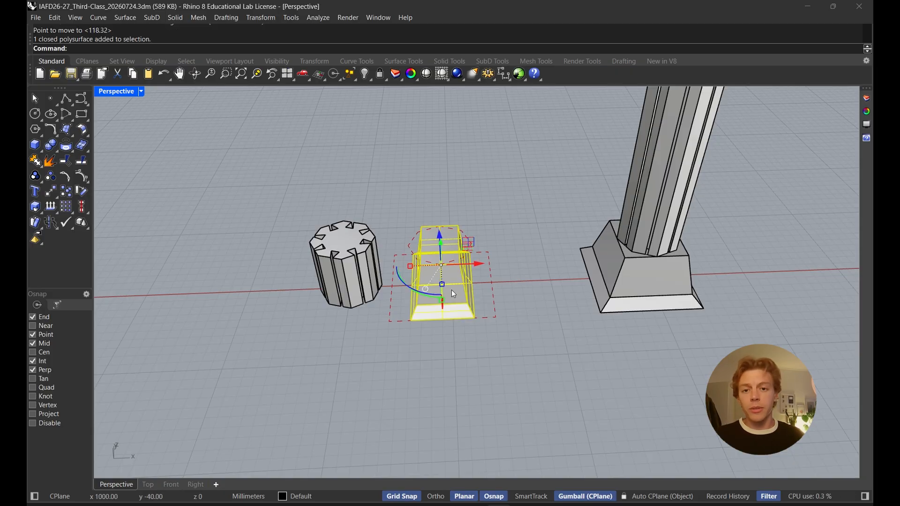
{"action": "left_click_drag", "start_coordinate": [413, 266], "coordinate": [392, 266]}
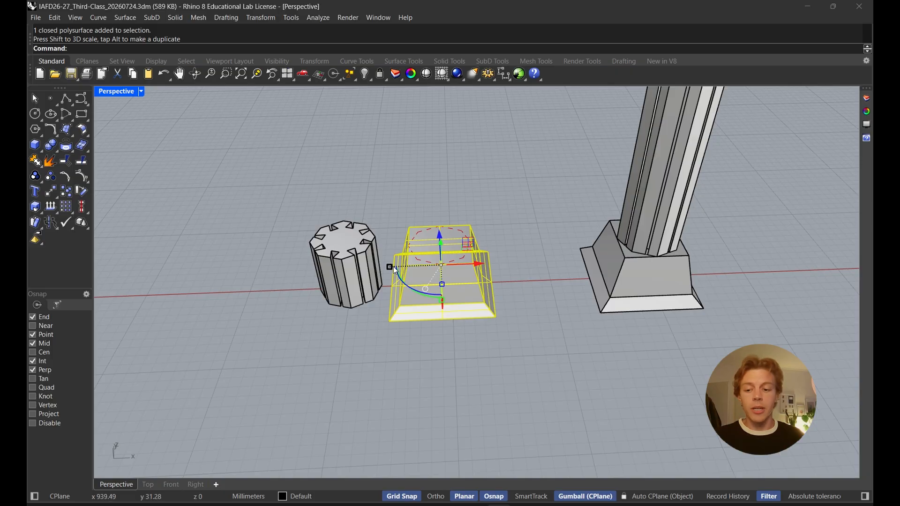
- Undo the gumball scaling of the tapered base and clear the selection
{"action": "key", "text": "ctrl+z"}
{"action": "left_click", "coordinate": [502, 227]}
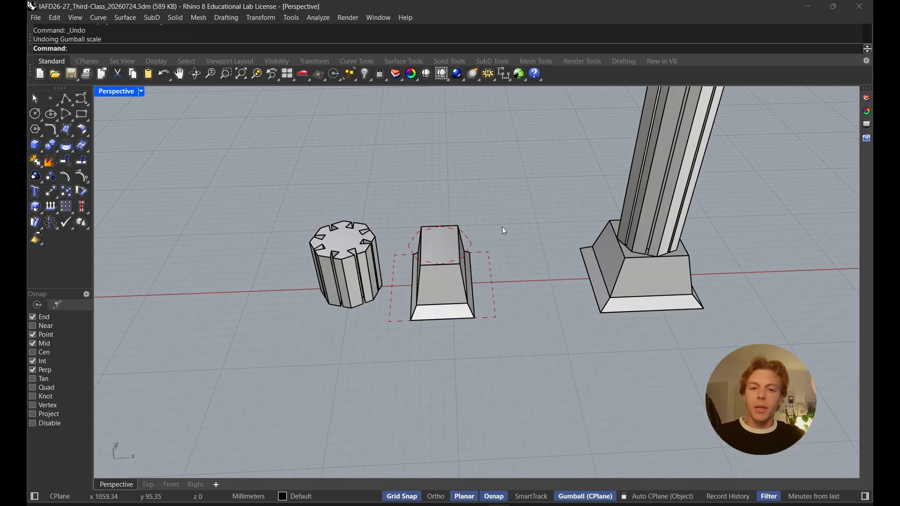
- Try a uniform Scale of the tapered base from its front bottom edge midpoint, taking its corner to the dashed square's front corner
{"action": "type", "text": "Scale"}
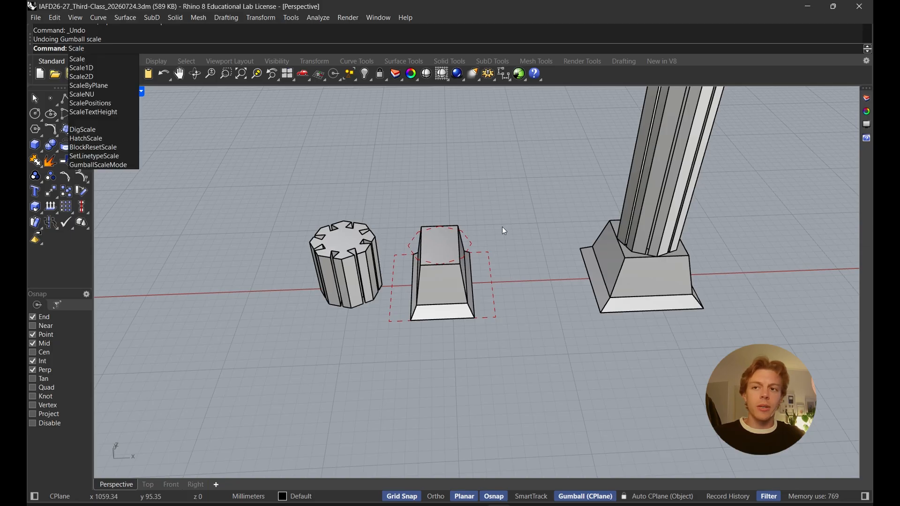
{"action": "key", "text": "Return"}
{"action": "left_click", "coordinate": [428, 310]}
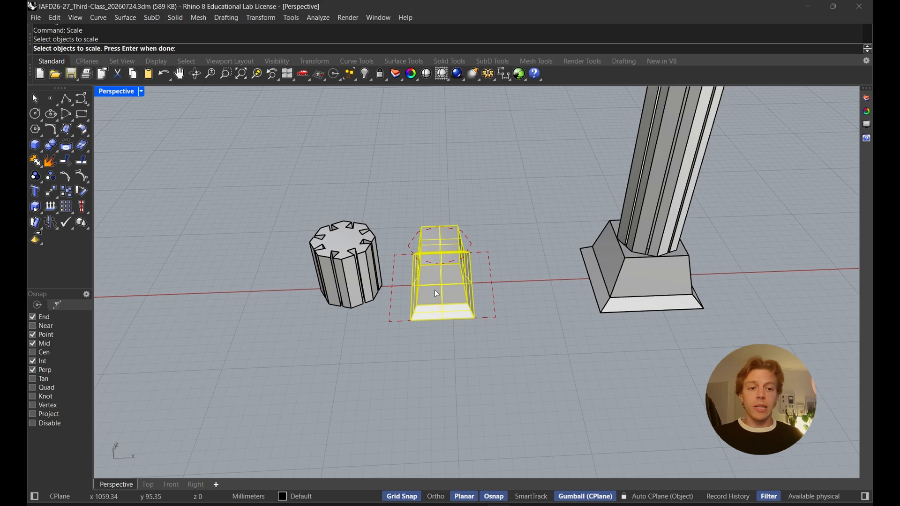
{"action": "key", "text": "Return"}
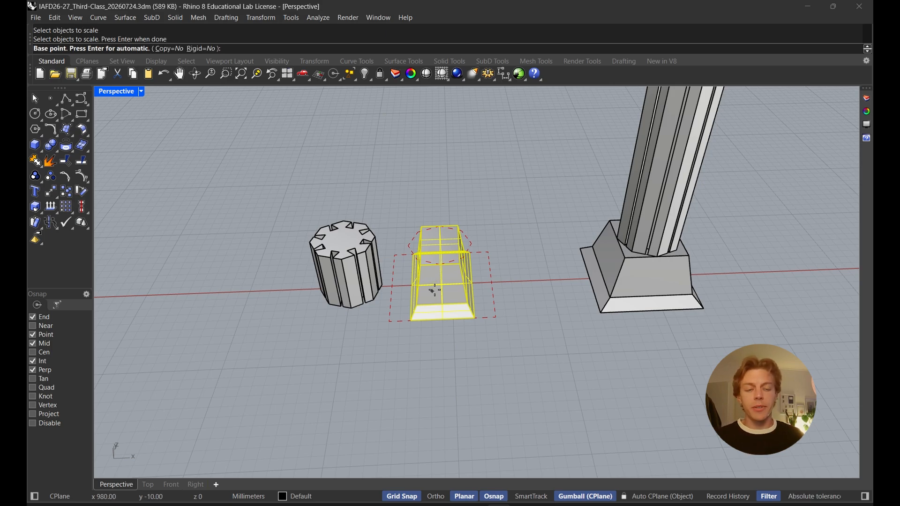
{"action": "scroll", "coordinate": [434, 291], "scroll_direction": "up", "scroll_amount": 2}
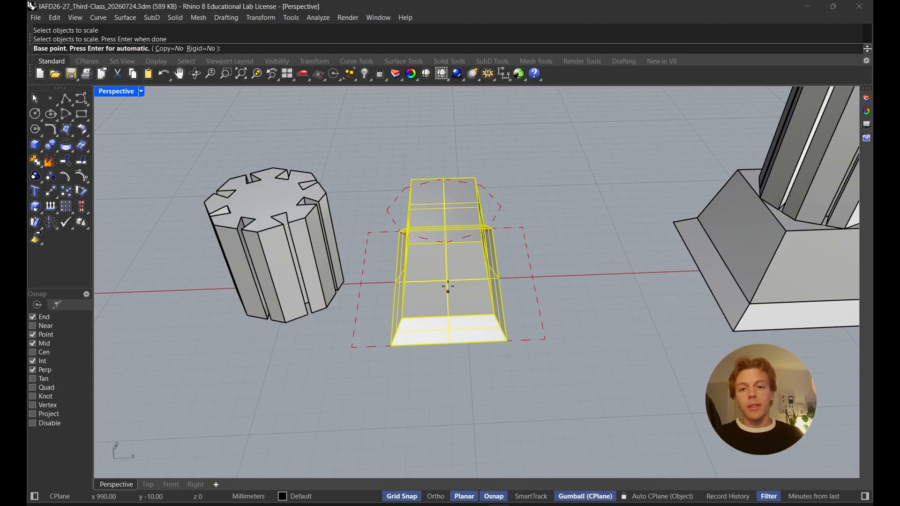
{"action": "left_click", "coordinate": [447, 344]}
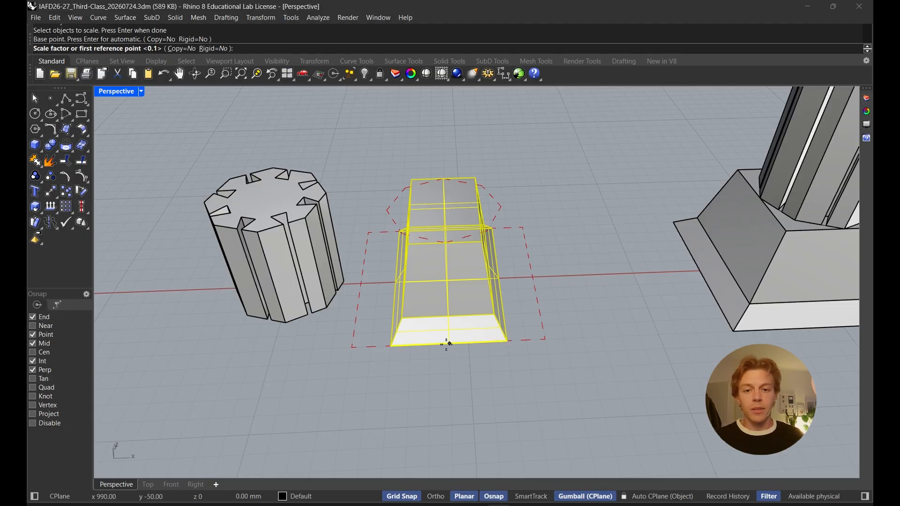
{"action": "left_click", "coordinate": [392, 347]}
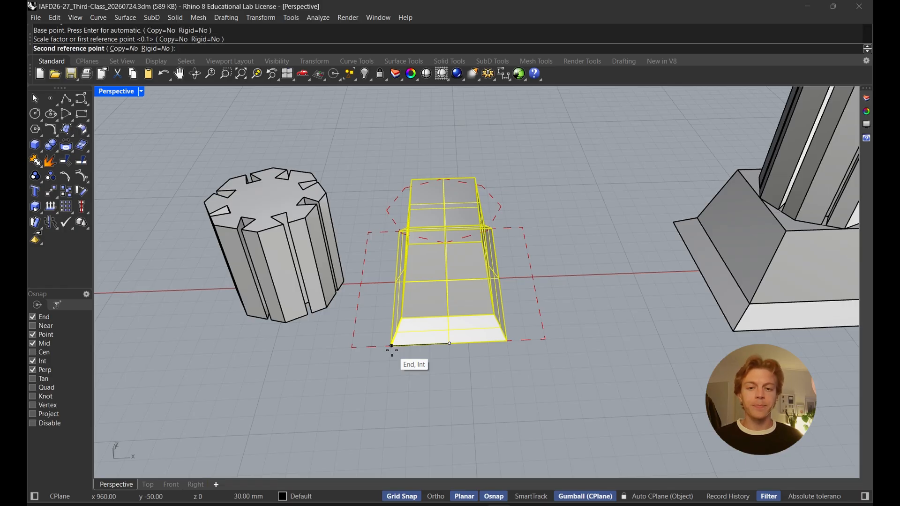
{"action": "left_click", "coordinate": [354, 350]}
{"action": "right_click_drag", "start_coordinate": [354, 351], "coordinate": [426, 349]}
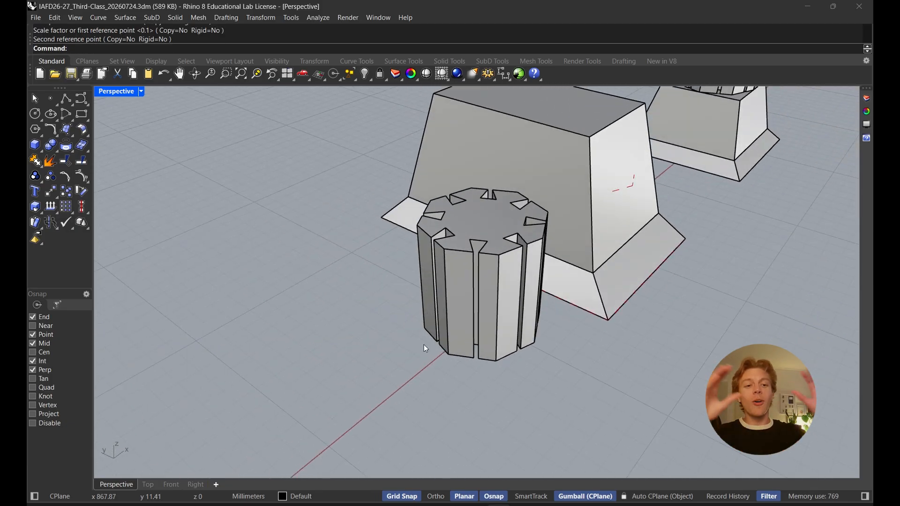
{"action": "right_click_drag", "start_coordinate": [551, 309], "coordinate": [490, 244]}
{"action": "key", "text": "ctrl+z"}
- Try widening the tapered base along X with the gumball to the dashed square's side
{"action": "left_click", "coordinate": [490, 241]}
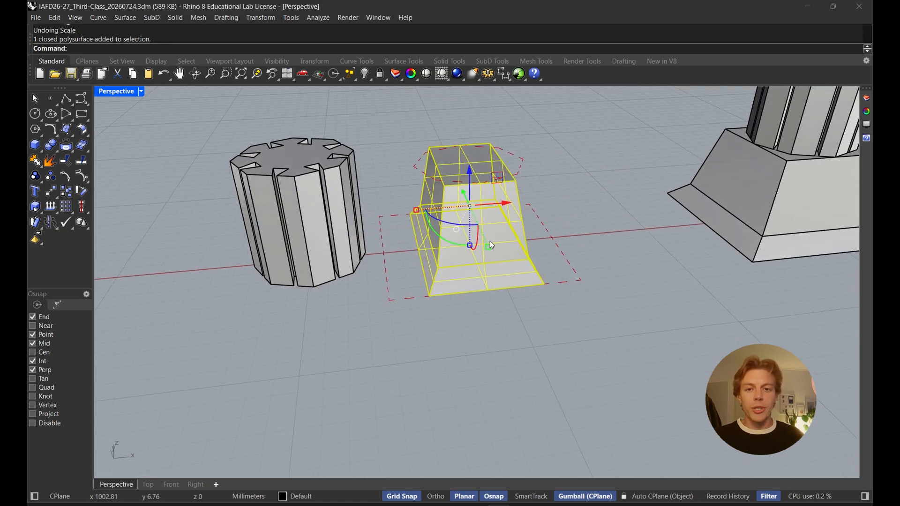
{"action": "left_click_drag", "start_coordinate": [417, 211], "coordinate": [381, 214]}
{"action": "key", "text": "ctrl+z"}
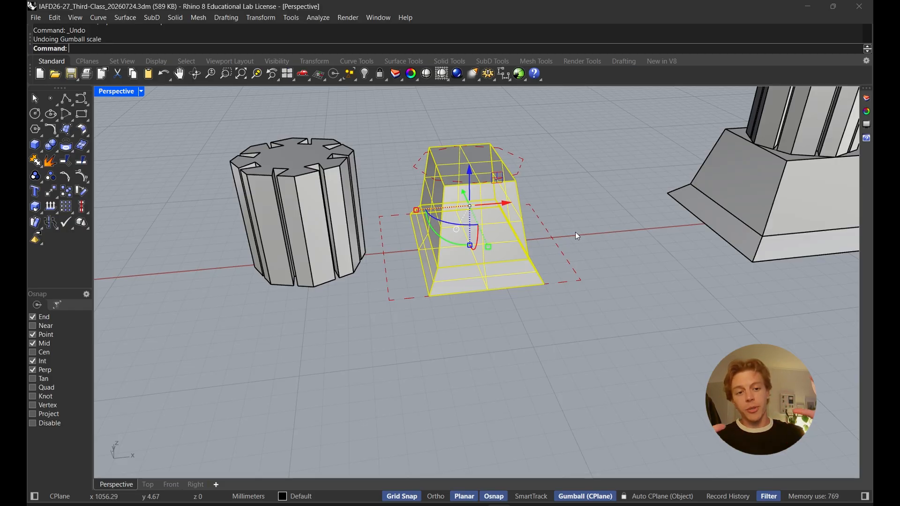
- Try a uniform Scale of the fluted shaft piece from a bottom corner, with reference points along its lower edge
{"action": "left_click", "coordinate": [287, 230]}
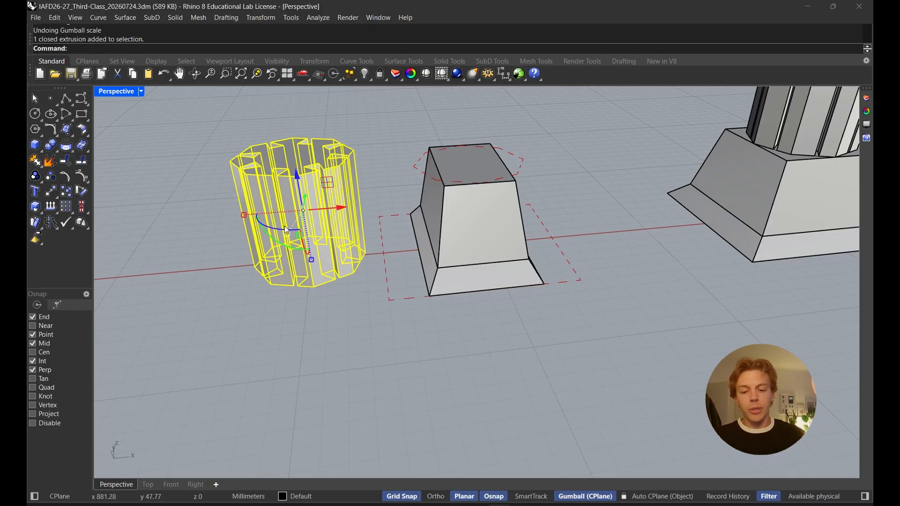
{"action": "type", "text": "scale"}
{"action": "key", "text": "Return"}
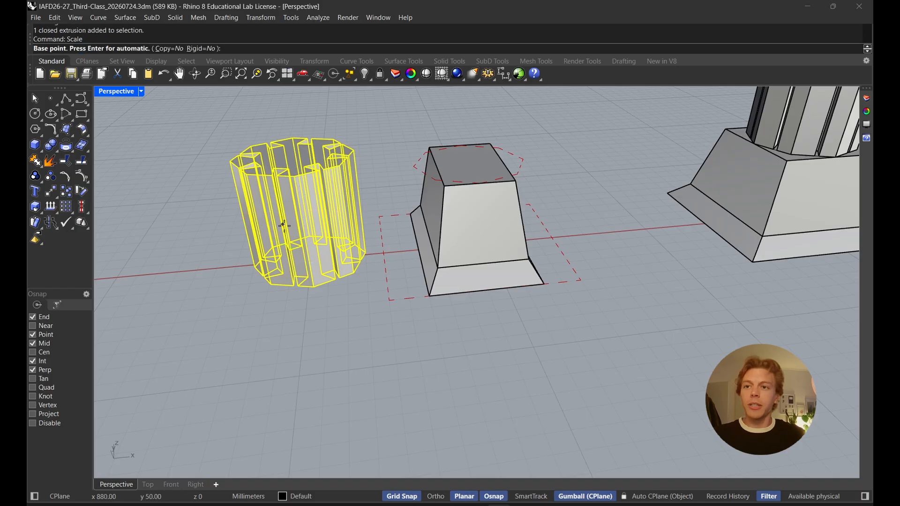
{"action": "left_click", "coordinate": [314, 287]}
{"action": "left_click", "coordinate": [336, 281]}
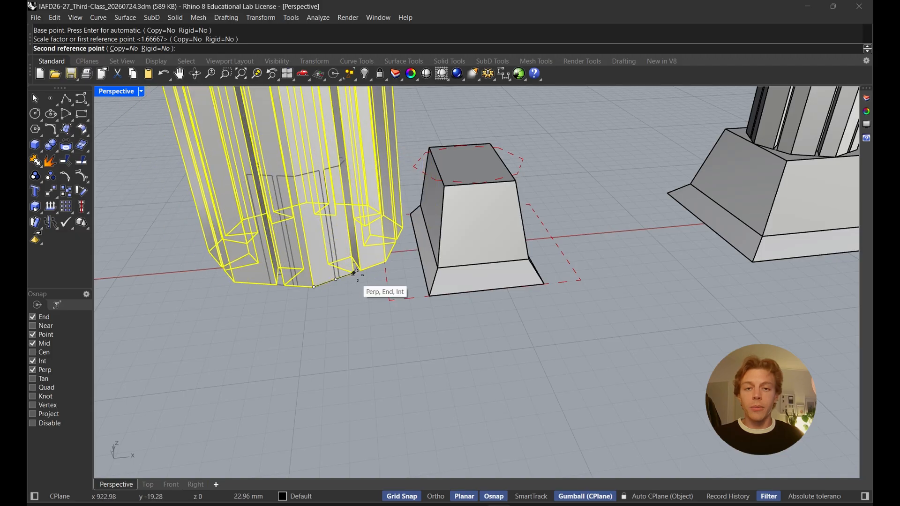
{"action": "left_click", "coordinate": [355, 274]}
{"action": "left_click", "coordinate": [319, 322]}
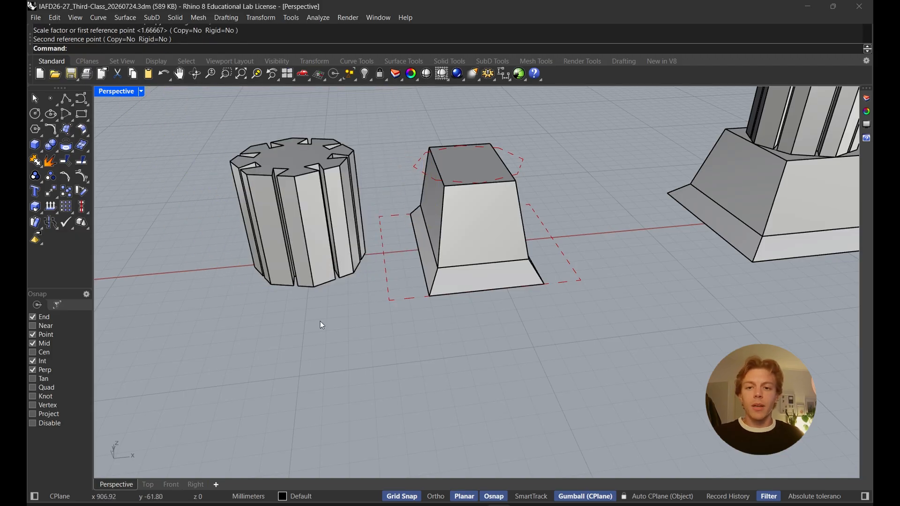
- Try Scale2D on the tapered base from its front bottom edge midpoint, taking its corner to the dashed square's front corner
{"action": "left_click", "coordinate": [443, 270]}
{"action": "type", "text": "cale2D"}
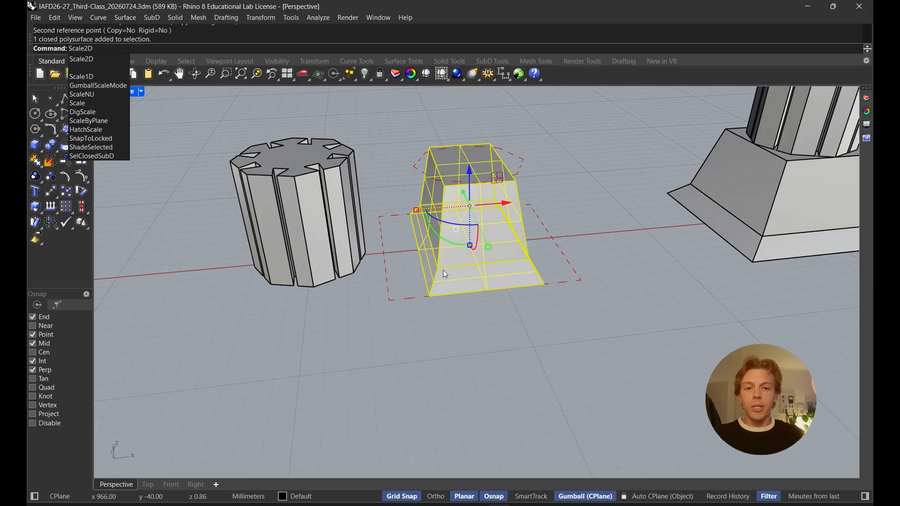
{"action": "key", "text": "Return"}
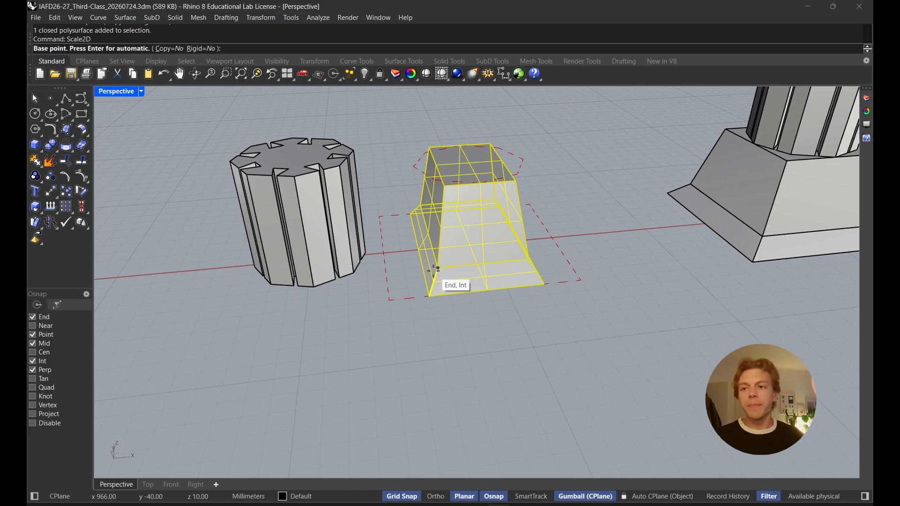
{"action": "left_click", "coordinate": [488, 291]}
{"action": "left_click", "coordinate": [428, 297]}
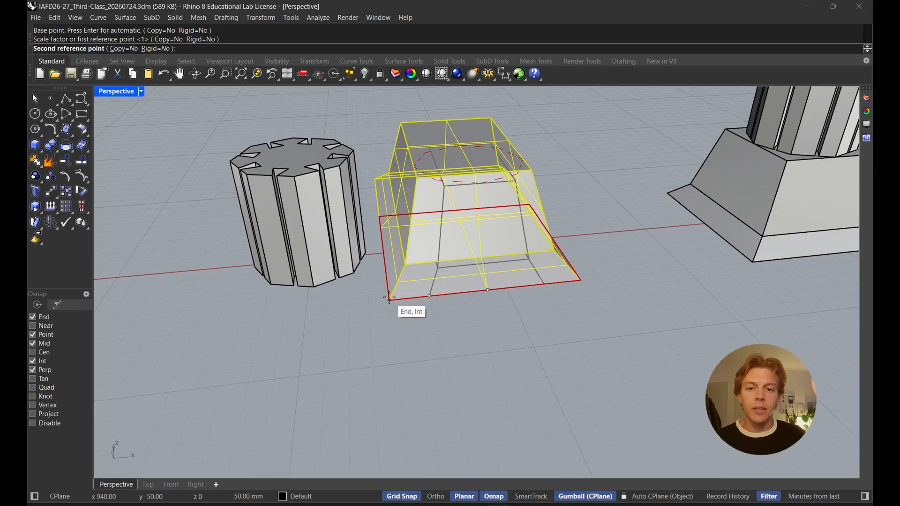
{"action": "left_click", "coordinate": [389, 298]}
{"action": "right_click_drag", "start_coordinate": [393, 296], "coordinate": [425, 230]}
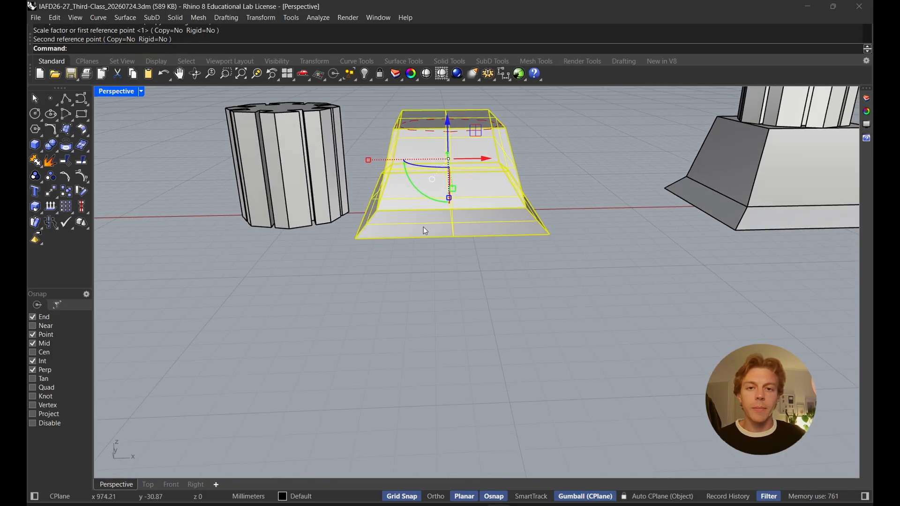
{"action": "right_click_drag", "start_coordinate": [365, 243], "coordinate": [536, 305]}
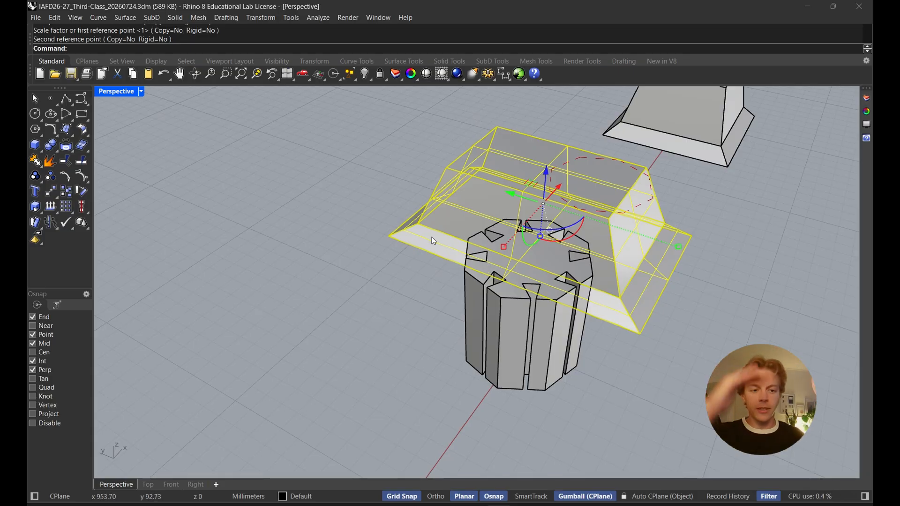
{"action": "right_click_drag", "start_coordinate": [436, 252], "coordinate": [415, 265]}
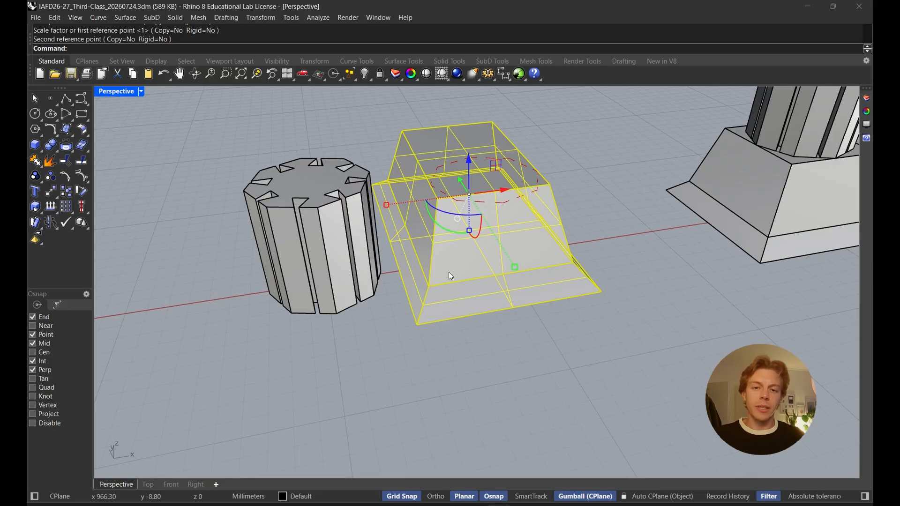
{"action": "key", "text": "ctrl+z"}
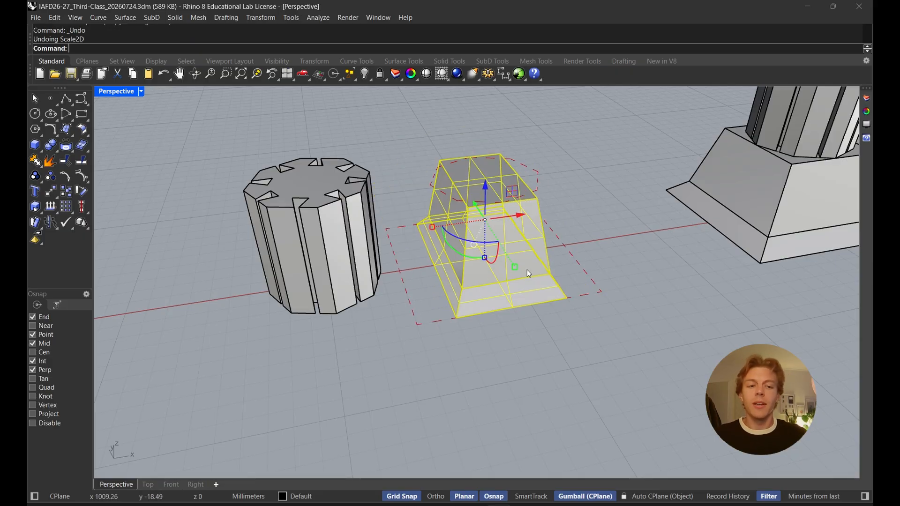
{"action": "type", "text": "Scale1D"}
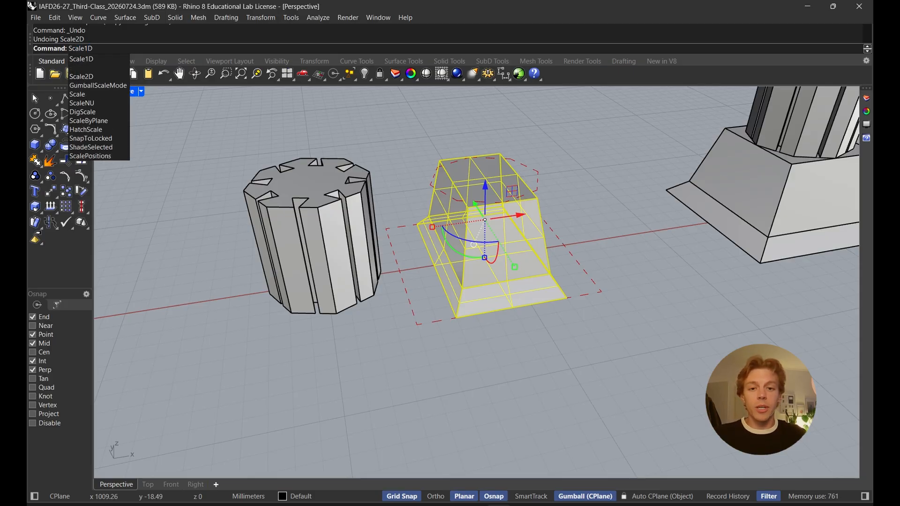
{"action": "key", "text": "Return"}
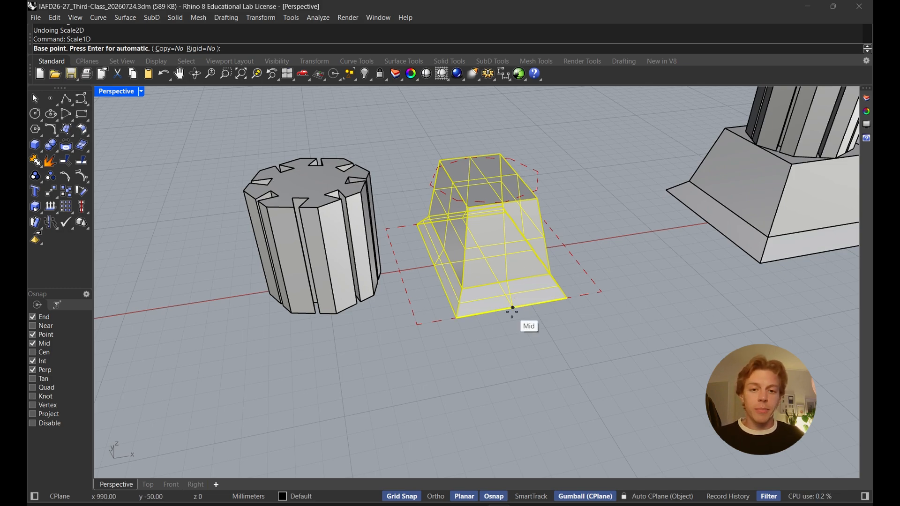
{"action": "left_click", "coordinate": [569, 300]}
{"action": "key", "text": "Escape"}
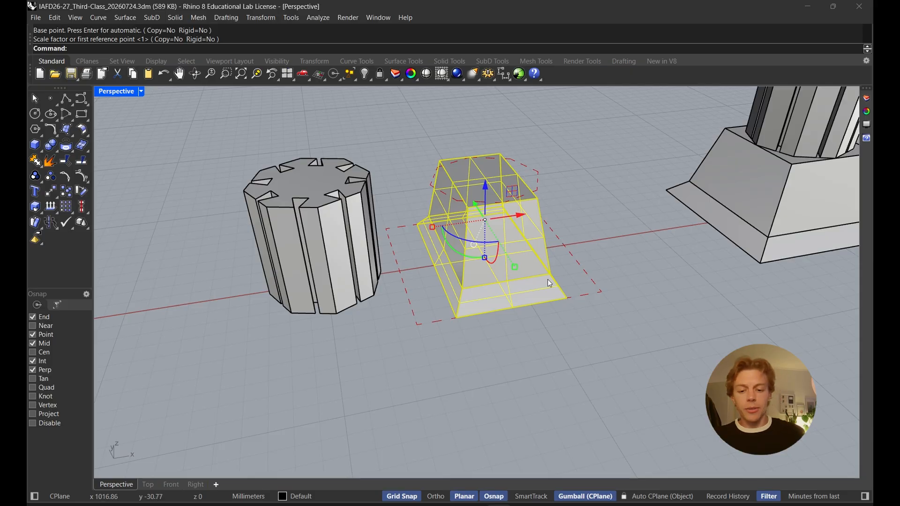
- Move the tapered base from its front right bottom corner to the dashed square's front right corner
{"action": "type", "text": "move"}
{"action": "key", "text": "Return"}
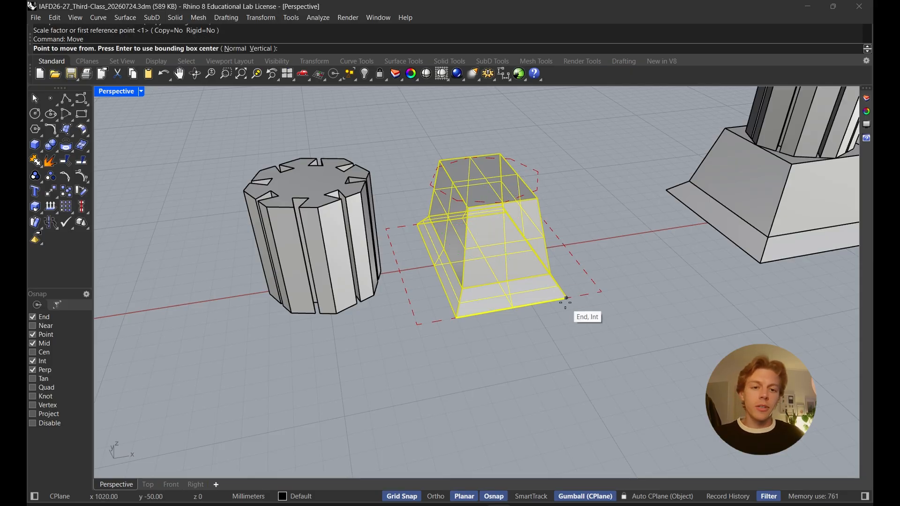
{"action": "left_click", "coordinate": [566, 299]}
{"action": "left_click", "coordinate": [601, 292]}
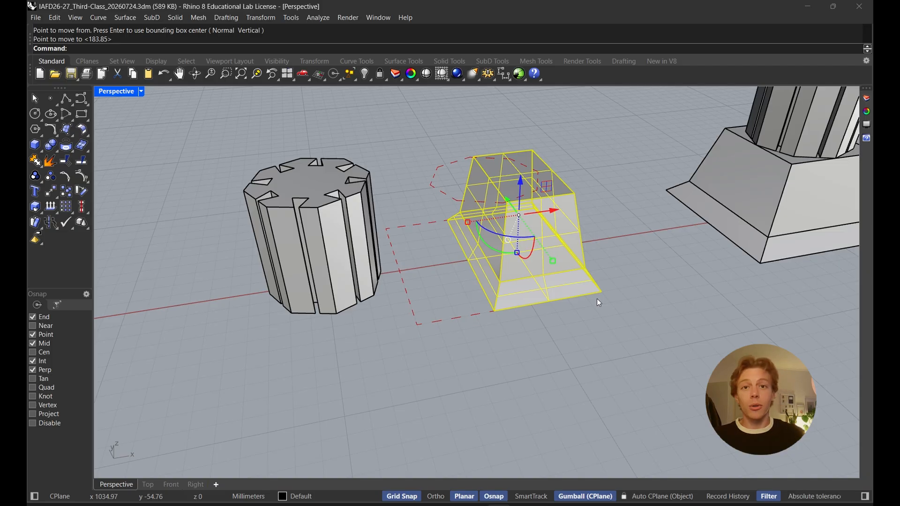
- Use Scale1D to stretch the tapered base from its front right corner until its front left corner meets the dashed square's corner
{"action": "type", "text": "Scale1D"}
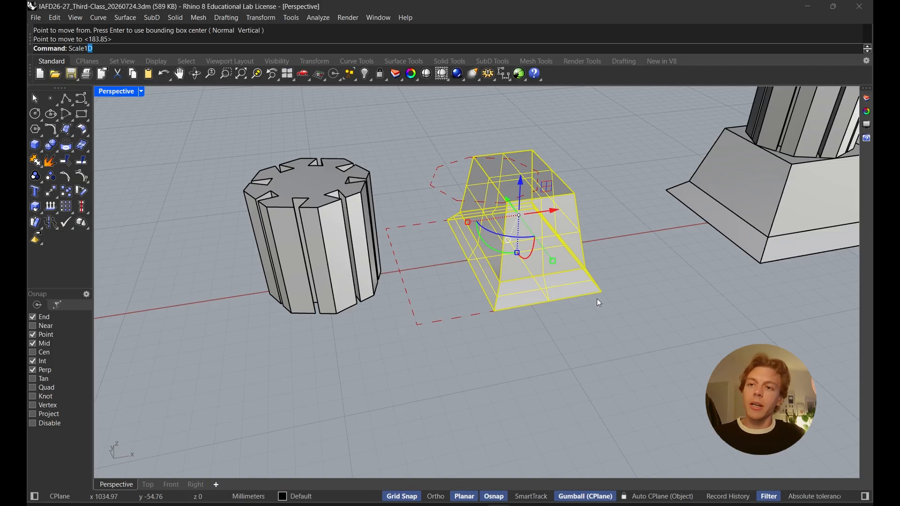
{"action": "key", "text": "Return"}
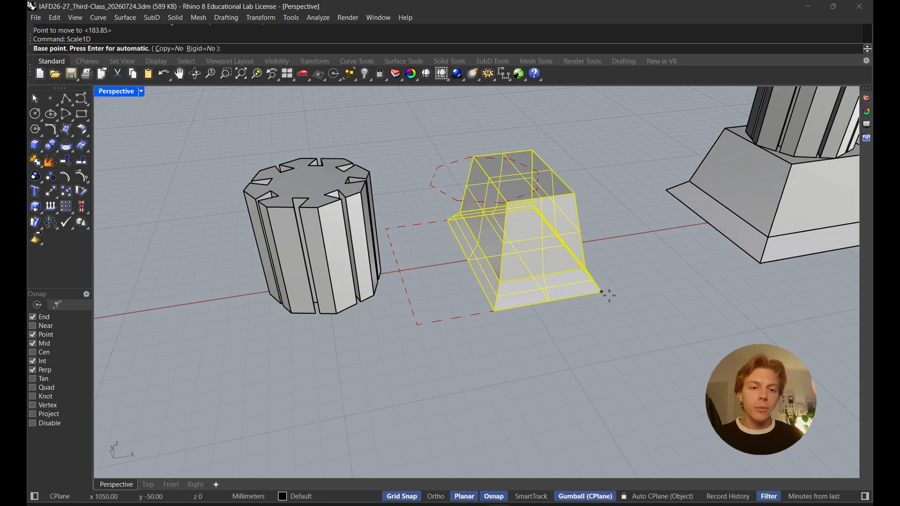
{"action": "left_click", "coordinate": [603, 293]}
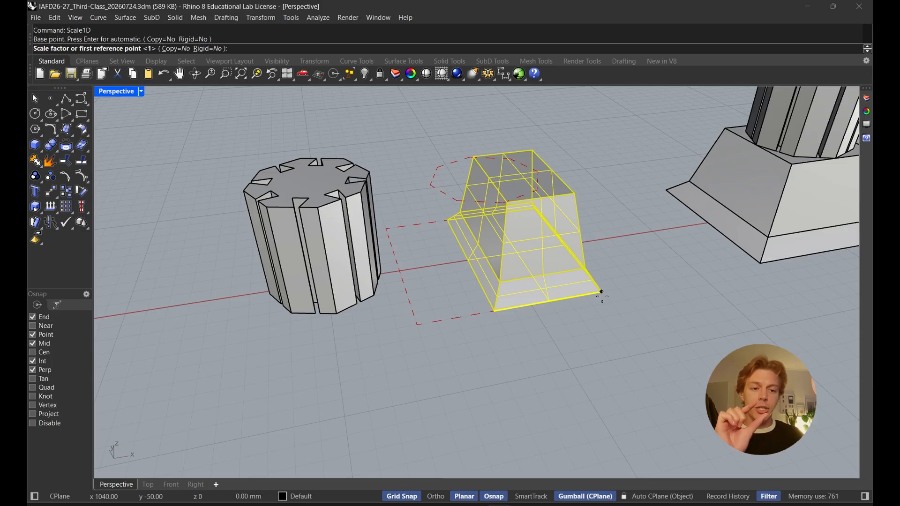
{"action": "left_click", "coordinate": [495, 312]}
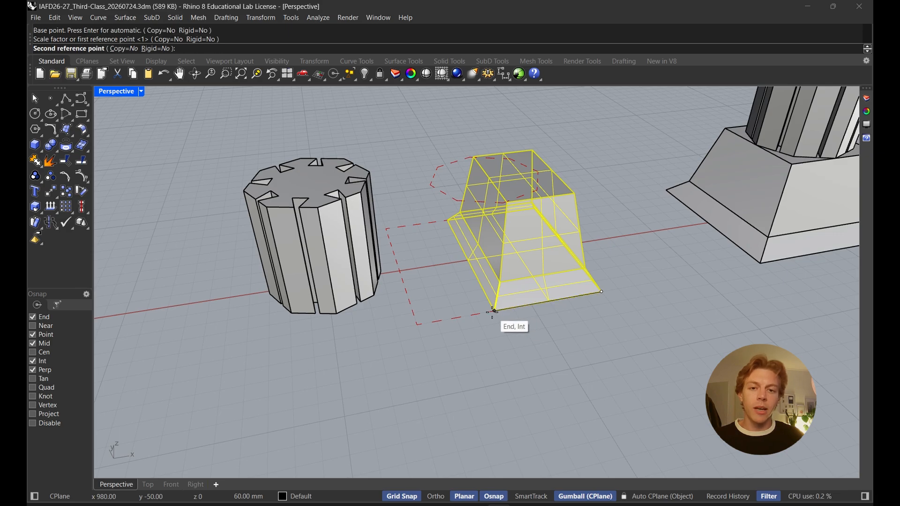
{"action": "left_click", "coordinate": [418, 324]}
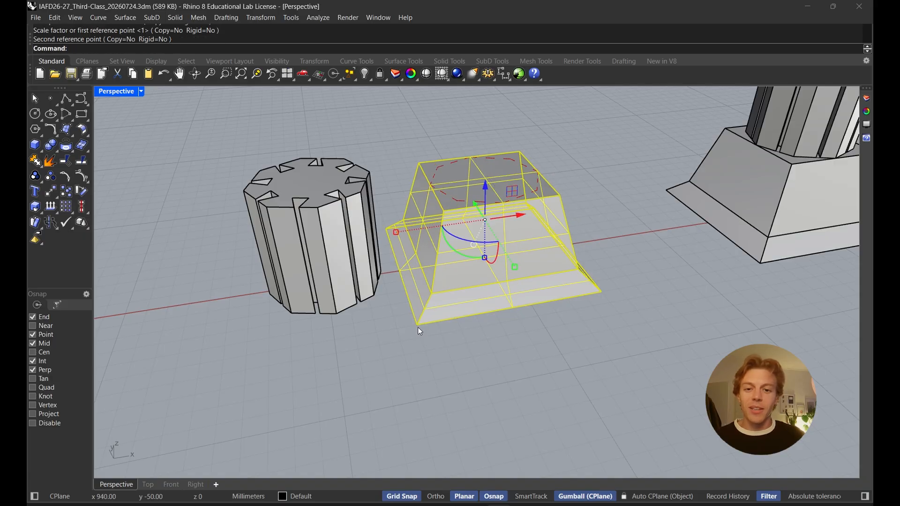
{"action": "right_click_drag", "start_coordinate": [418, 327], "coordinate": [468, 316]}
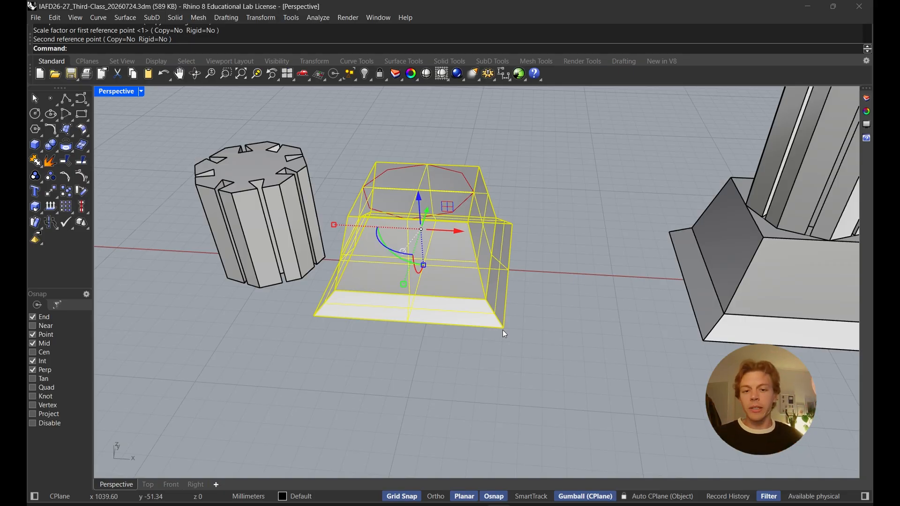
- Undo the Scale1D stretch and the corner-to-corner move of the tapered base
{"action": "key", "text": "ctrl+z"}
{"action": "key", "text": "ctrl+z"}
{"action": "key", "text": "ctrl+z"}
- Use Scale1D to widen the tapered base from its front bottom edge midpoint, taking its front left corner to the dashed square's corner
{"action": "right_click_drag", "start_coordinate": [483, 348], "coordinate": [508, 335]}
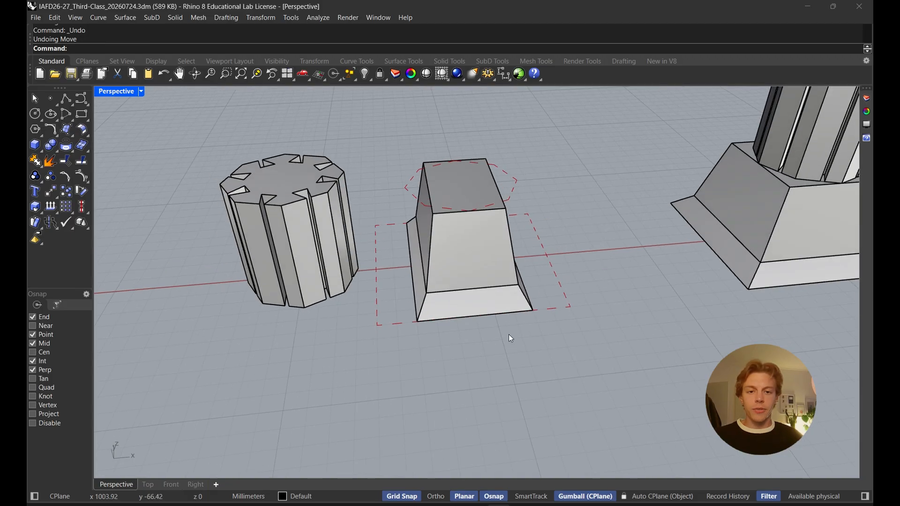
{"action": "left_click", "coordinate": [416, 321]}
{"action": "left_click", "coordinate": [440, 319]}
{"action": "left_click", "coordinate": [462, 366]}
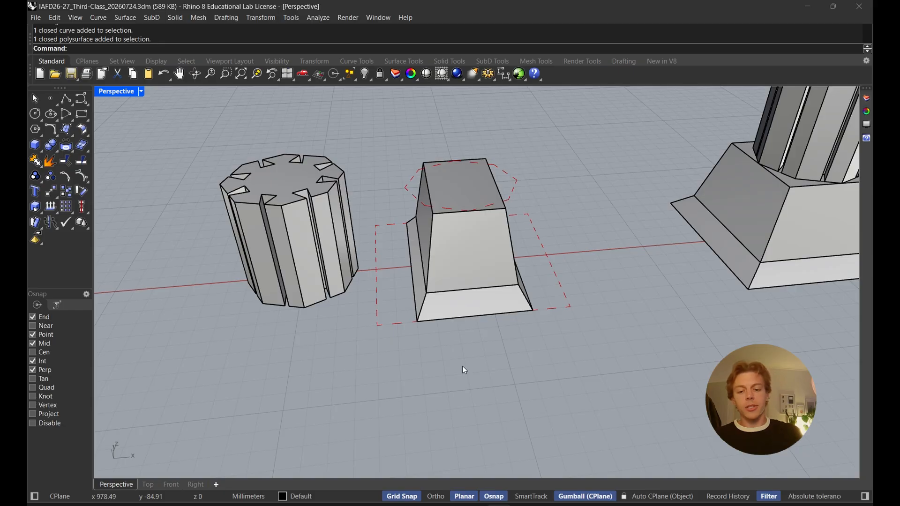
{"action": "key", "text": "Return"}
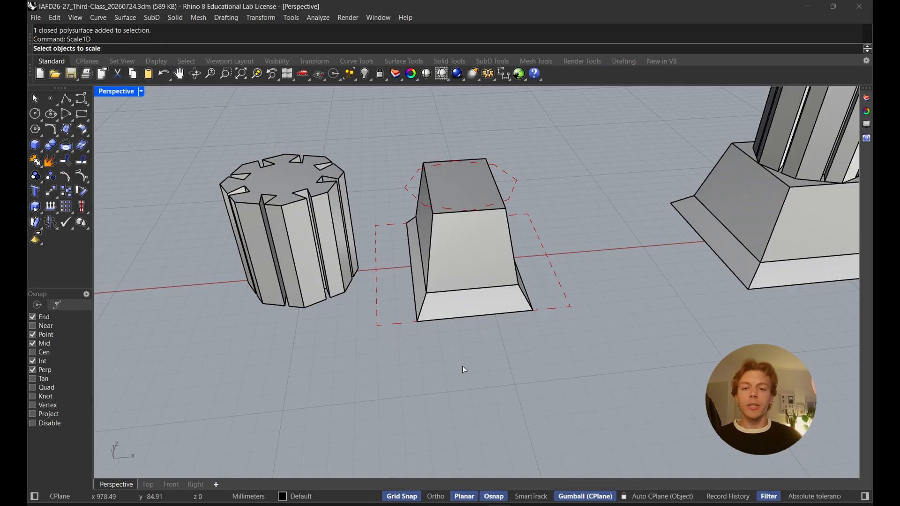
{"action": "left_click", "coordinate": [480, 288]}
{"action": "key", "text": "Return"}
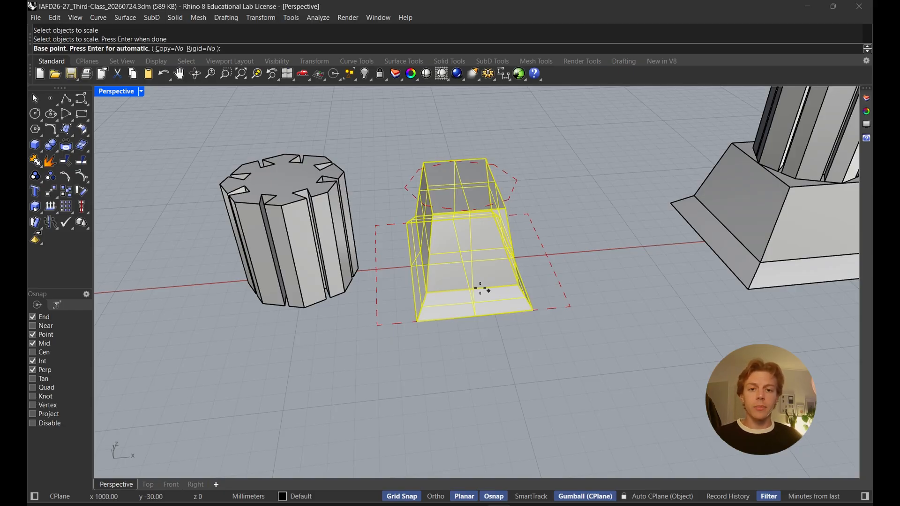
{"action": "left_click", "coordinate": [476, 316]}
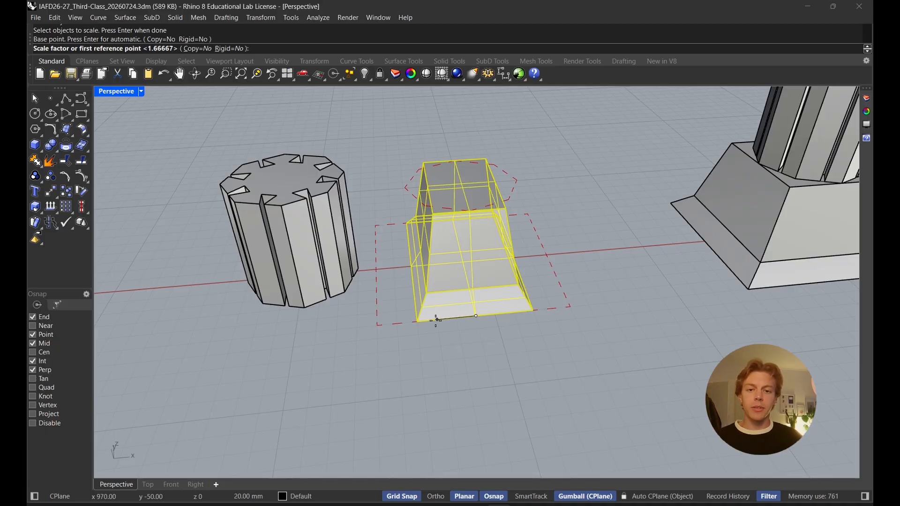
{"action": "left_click", "coordinate": [417, 322]}
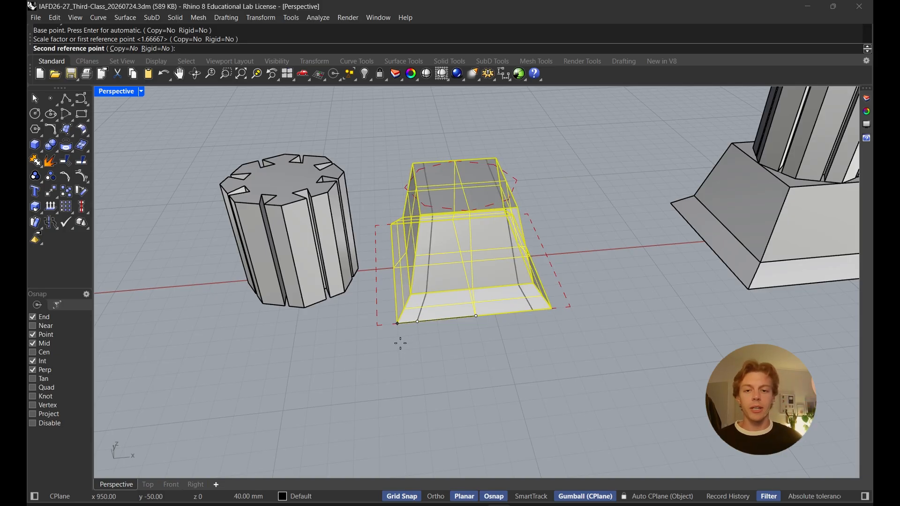
{"action": "left_click", "coordinate": [378, 325]}
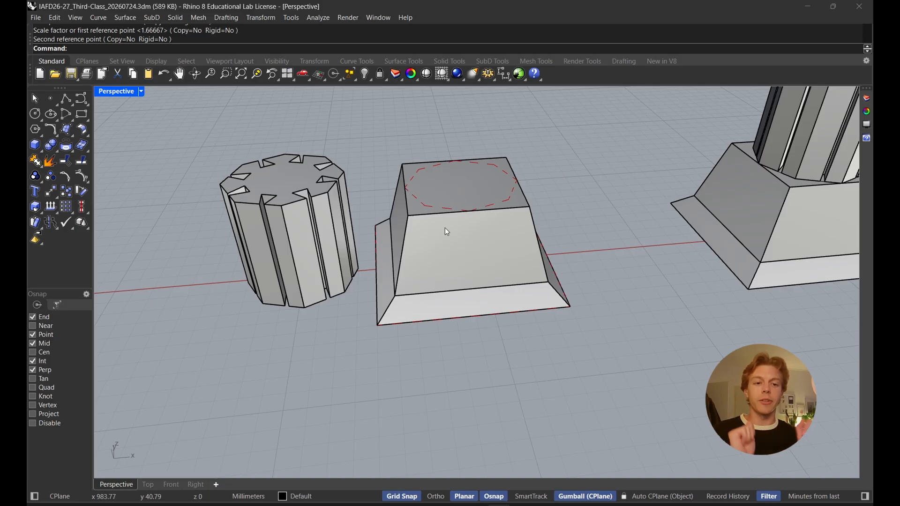
- Move the short fluted shaft from its front bottom corner to the front corner of the dashed polygon on top of the tapered base
{"action": "left_click", "coordinate": [340, 206]}
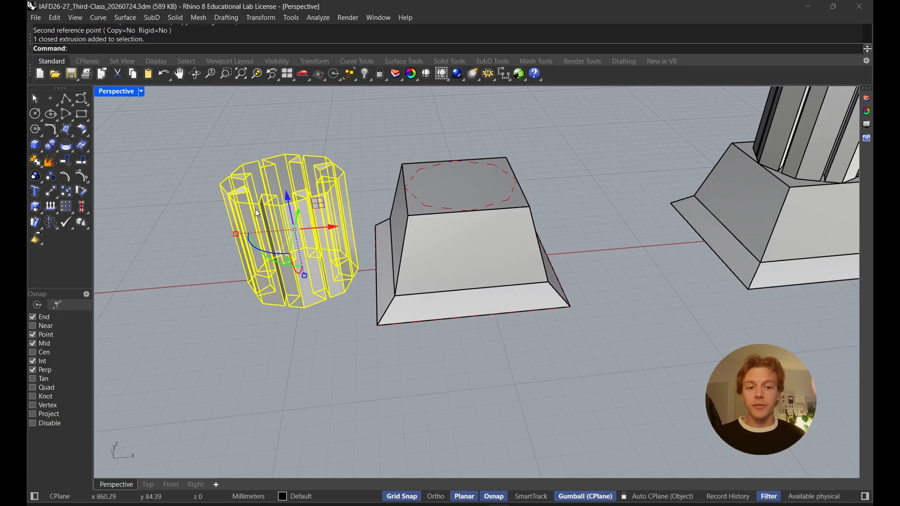
{"action": "right_click_drag", "start_coordinate": [255, 209], "coordinate": [391, 209]}
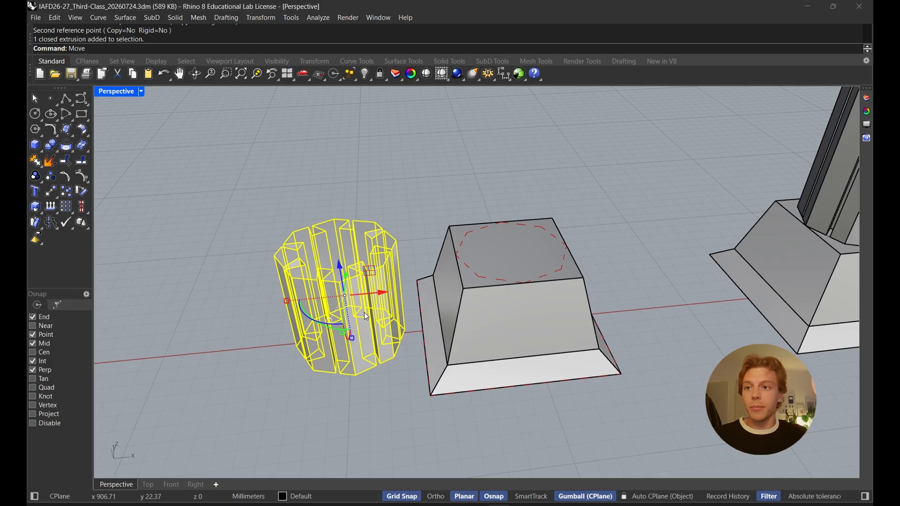
{"action": "key", "text": "Return"}
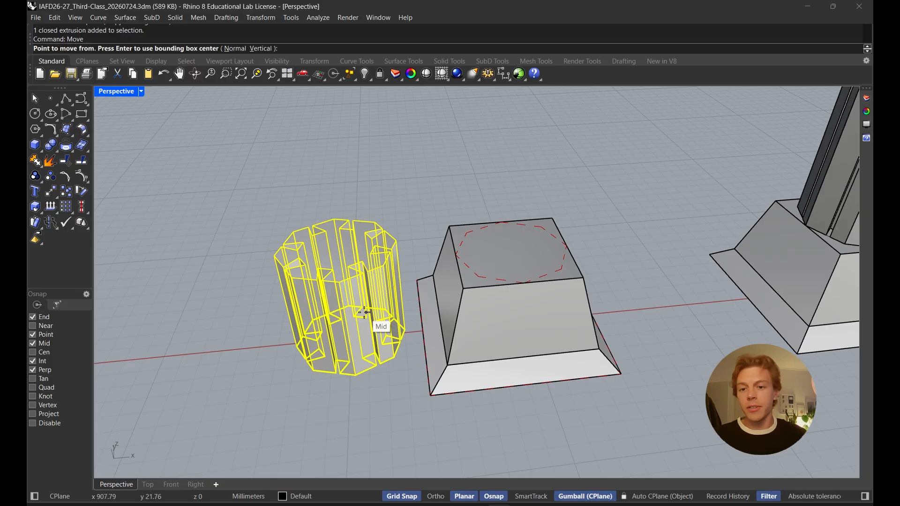
{"action": "left_click", "coordinate": [358, 377]}
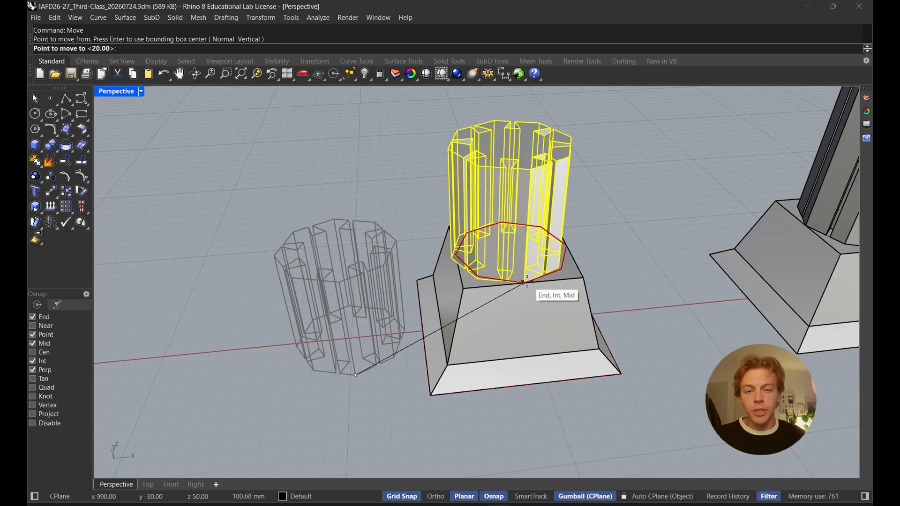
{"action": "left_click", "coordinate": [524, 283]}
- Rotate the fluted shaft about its front bottom corner, taking the bottom corner to its right onto the matching corner of the dashed polygon
{"action": "scroll", "coordinate": [520, 296], "scroll_direction": "up", "scroll_amount": 5}
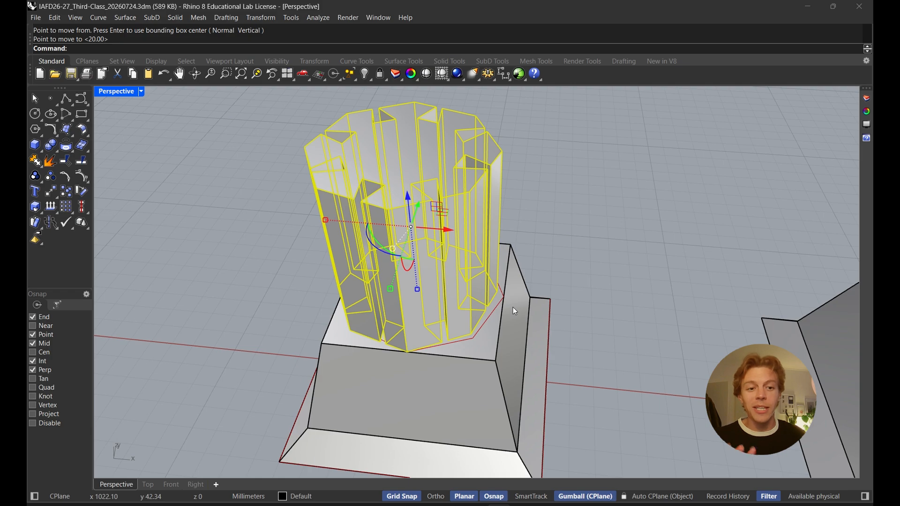
{"action": "scroll", "coordinate": [472, 335], "scroll_direction": "up", "scroll_amount": 3}
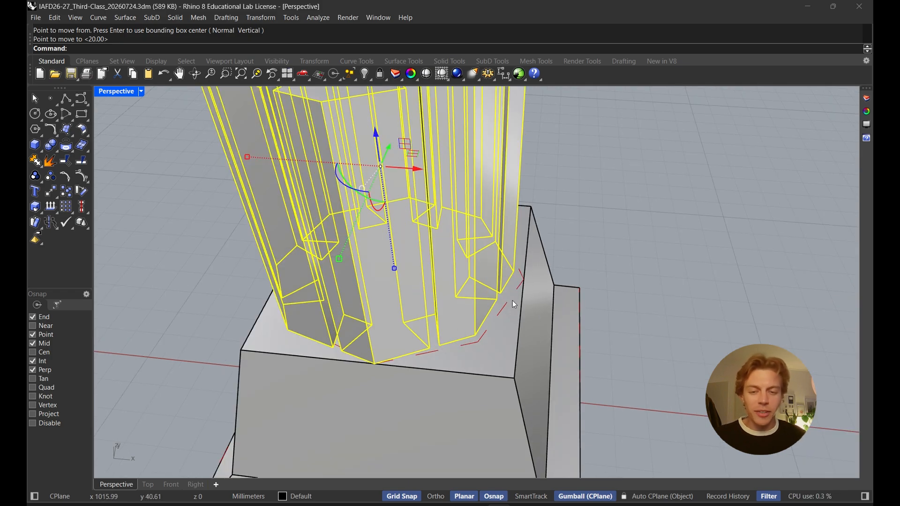
{"action": "scroll", "coordinate": [513, 300], "scroll_direction": "down", "scroll_amount": 3}
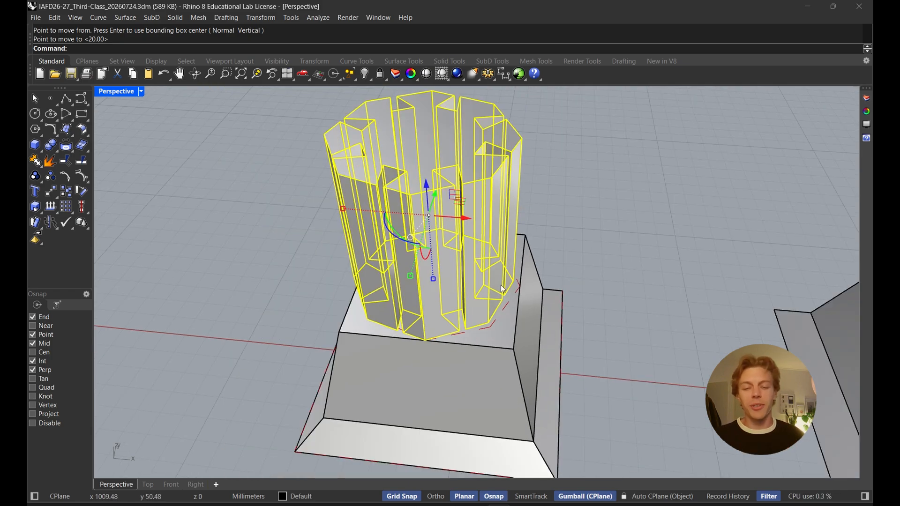
{"action": "type", "text": "rotate"}
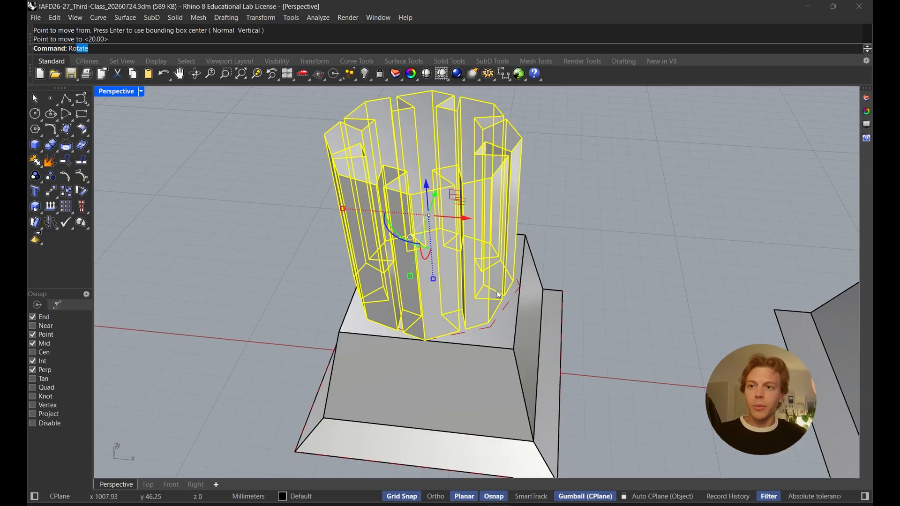
{"action": "key", "text": "Return"}
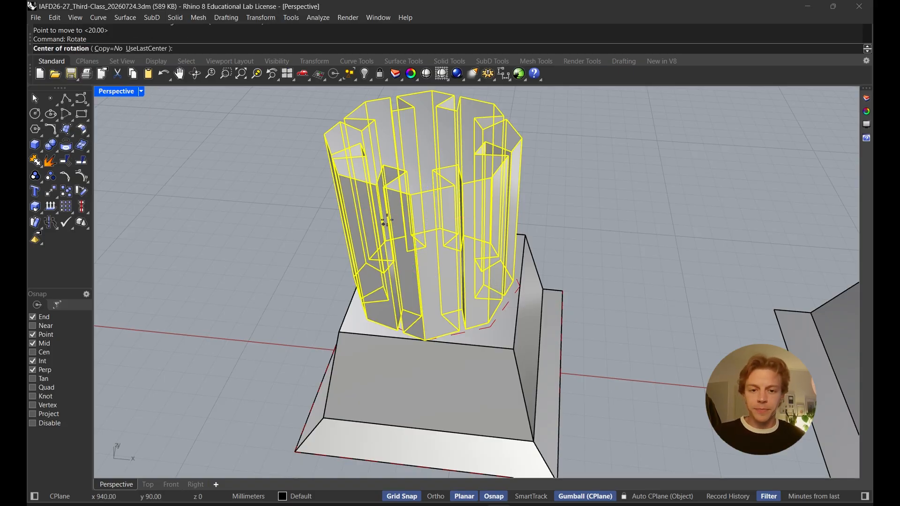
{"action": "scroll", "coordinate": [424, 338], "scroll_direction": "up", "scroll_amount": 3}
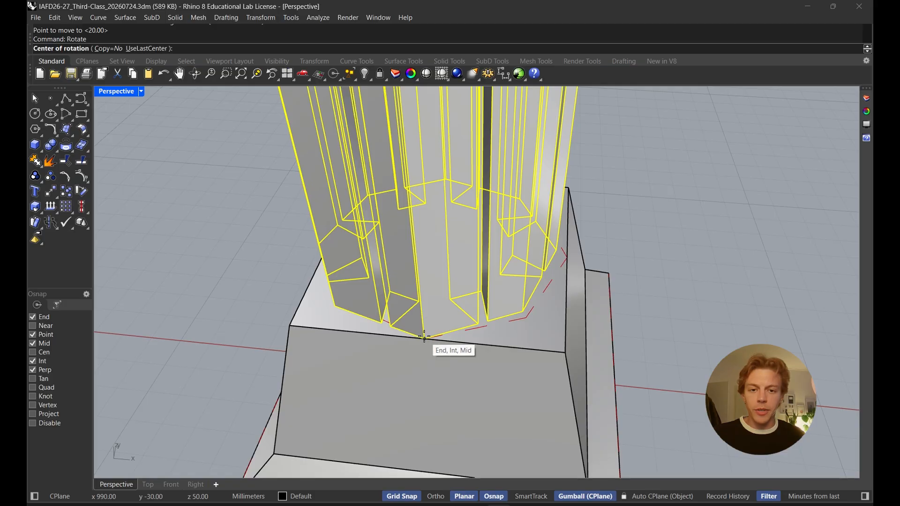
{"action": "left_click", "coordinate": [424, 336]}
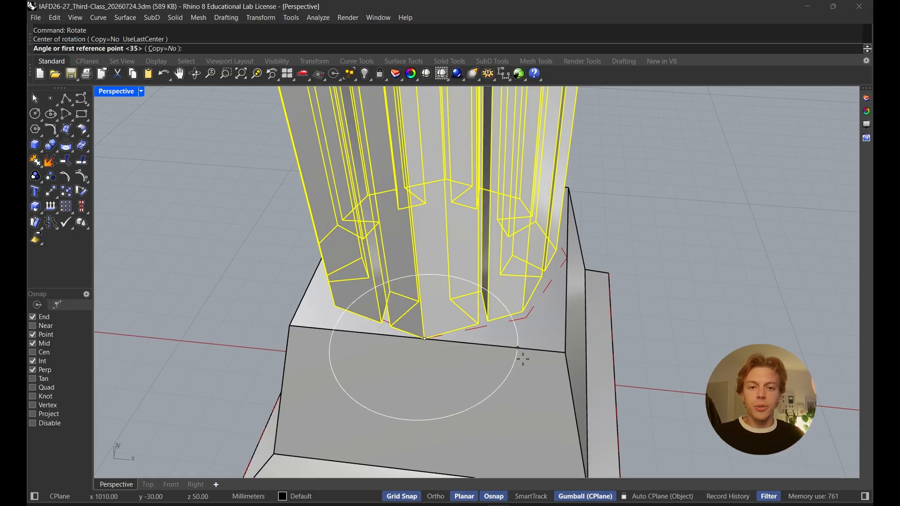
{"action": "scroll", "coordinate": [519, 350], "scroll_direction": "up", "scroll_amount": 5}
{"action": "scroll", "coordinate": [519, 349], "scroll_direction": "down", "scroll_amount": 5}
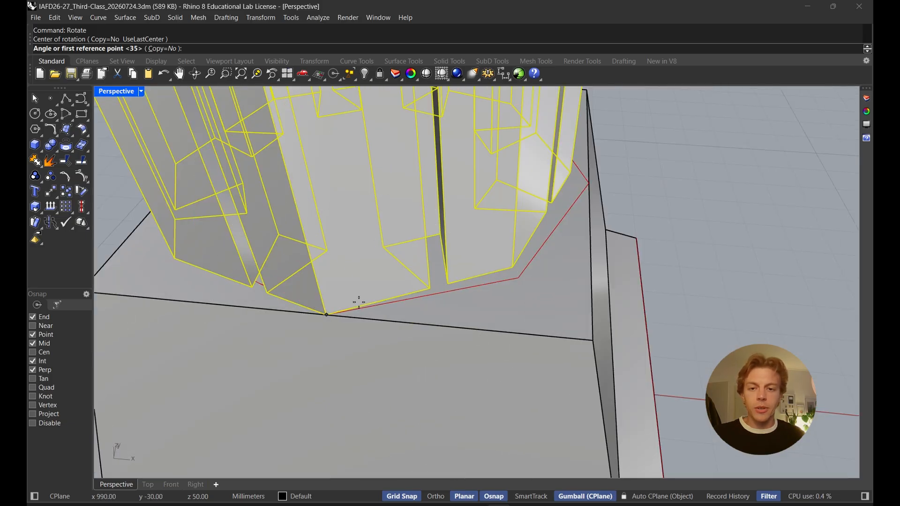
{"action": "left_click", "coordinate": [512, 267]}
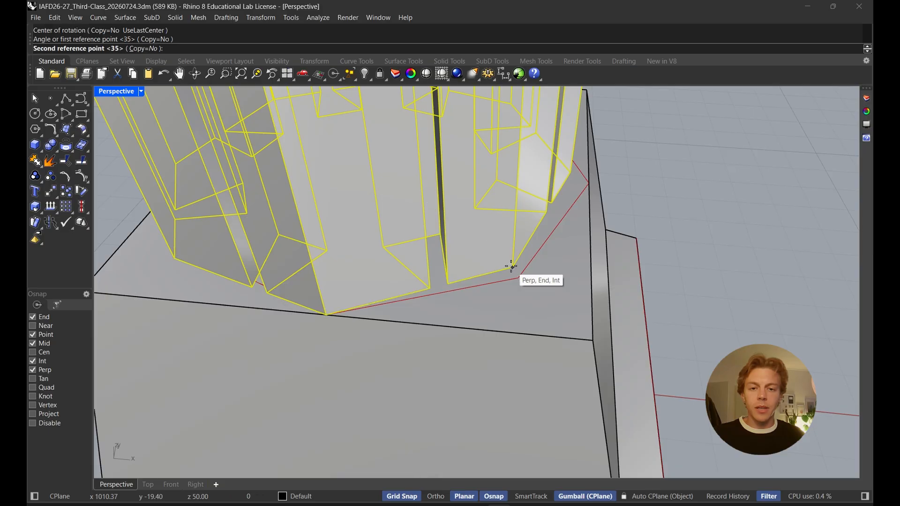
{"action": "left_click", "coordinate": [516, 278]}
{"action": "scroll", "coordinate": [539, 287], "scroll_direction": "down", "scroll_amount": 5}
{"action": "left_click", "coordinate": [605, 223]}
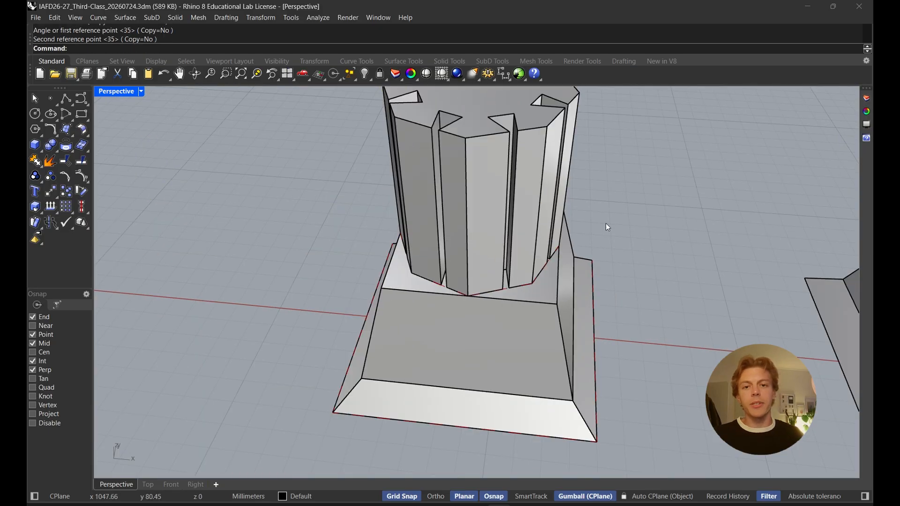
- Examine the assembled short column from several sides and compare its shaft and base with the tall reference column
{"action": "right_click_drag", "start_coordinate": [605, 223], "coordinate": [600, 264]}
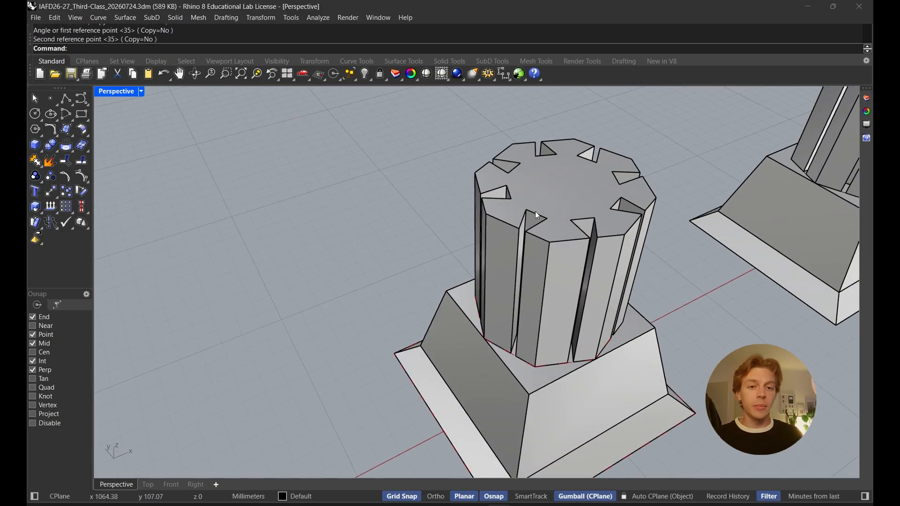
{"action": "left_click", "coordinate": [554, 256]}
{"action": "left_click", "coordinate": [492, 384]}
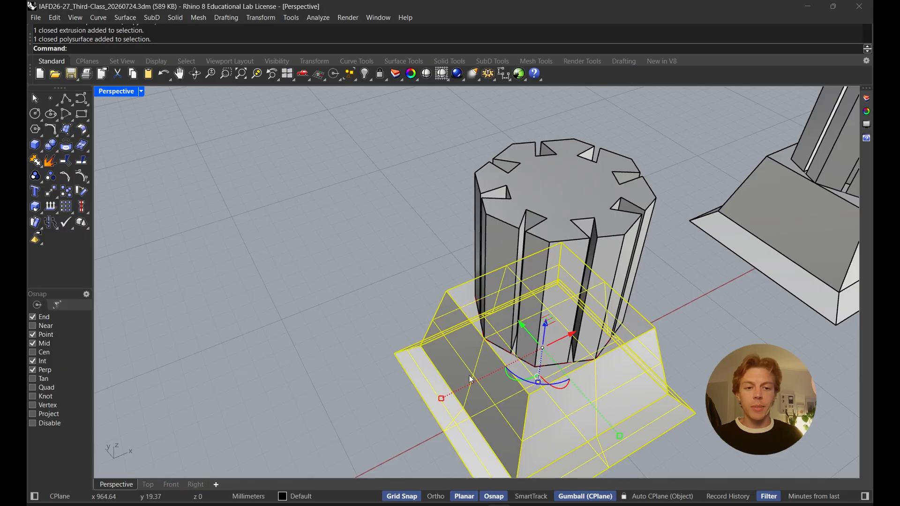
{"action": "right_click_drag", "start_coordinate": [469, 375], "coordinate": [500, 308]}
{"action": "scroll", "coordinate": [526, 290], "scroll_direction": "down", "scroll_amount": 5}
{"action": "scroll", "coordinate": [499, 308], "scroll_direction": "down", "scroll_amount": 2}
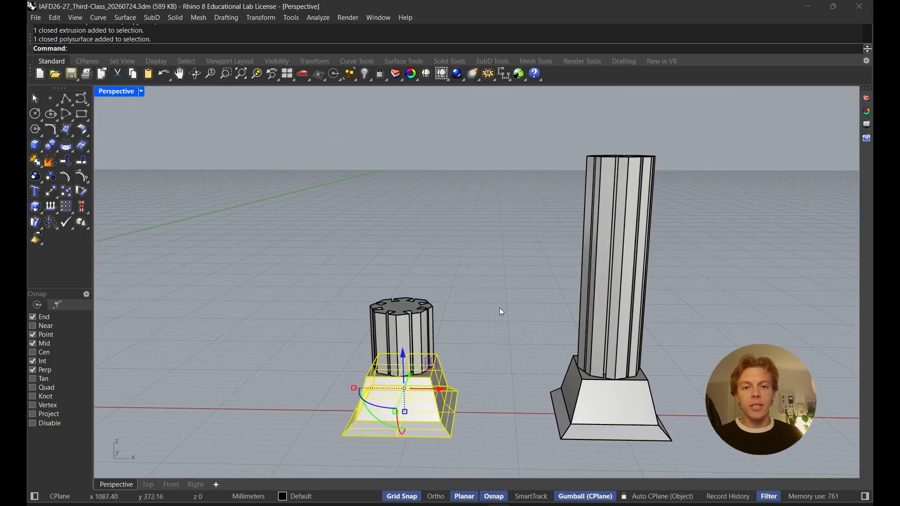
{"action": "left_click", "coordinate": [610, 264]}
{"action": "left_click", "coordinate": [433, 321]}
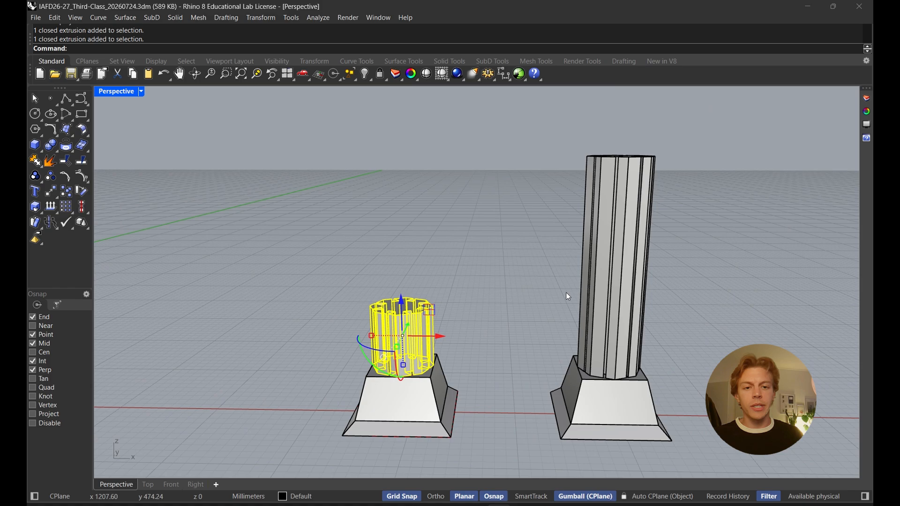
{"action": "left_click", "coordinate": [600, 286]}
- Try stretching the short fluted shaft vertically about its centre with the gumball scale handle, and undo the stretch
{"action": "left_click", "coordinate": [431, 322]}
{"action": "right_click_drag", "start_coordinate": [458, 300], "coordinate": [410, 322]}
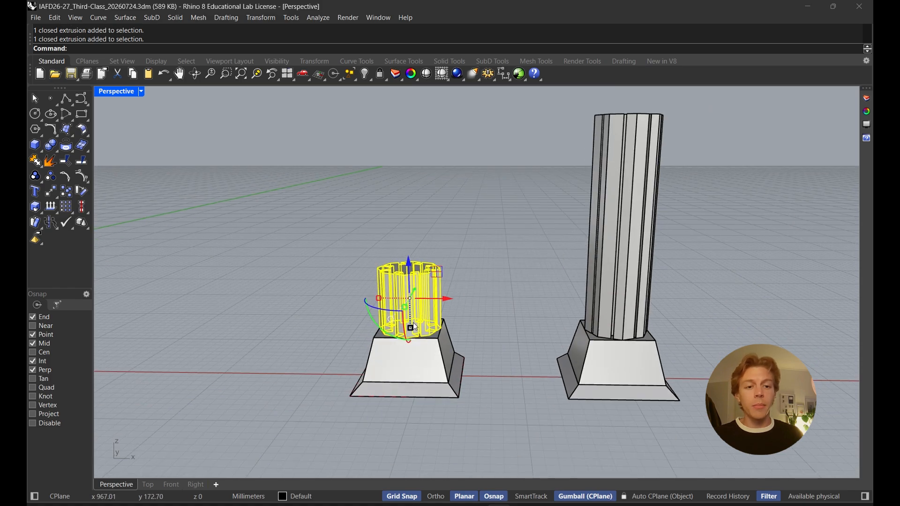
{"action": "left_click_drag", "start_coordinate": [411, 331], "coordinate": [428, 464]}
{"action": "left_click", "coordinate": [503, 355]}
{"action": "scroll", "coordinate": [504, 355], "scroll_direction": "down", "scroll_amount": 2}
{"action": "right_click_drag", "start_coordinate": [503, 355], "coordinate": [530, 316]}
{"action": "left_click", "coordinate": [432, 351]}
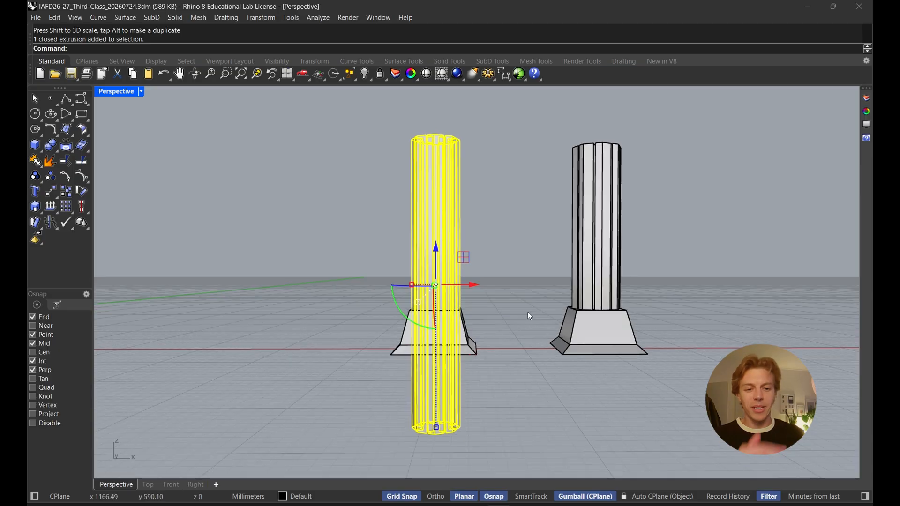
{"action": "key", "text": "ctrl+z"}
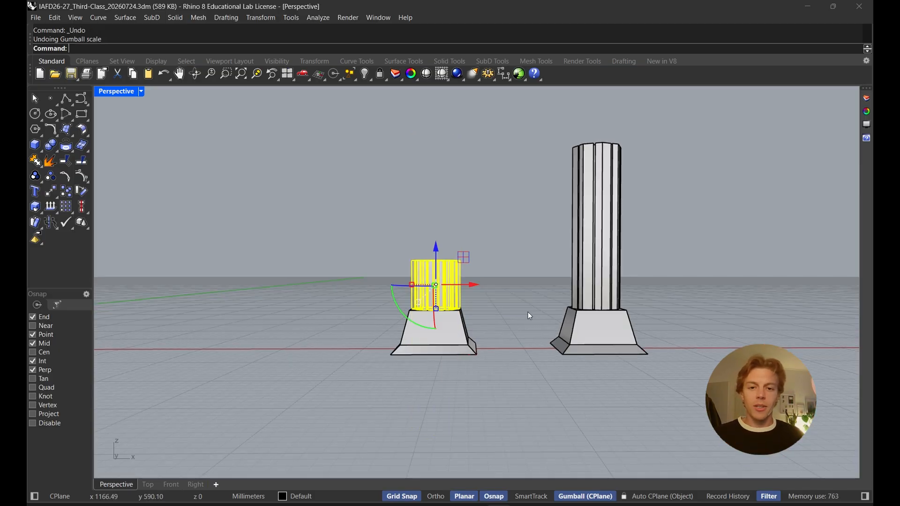
- Start a Scale1D of the short fluted shaft based at its front bottom corner, with the top corner directly above as first reference
{"action": "right_click_drag", "start_coordinate": [528, 302], "coordinate": [539, 327]}
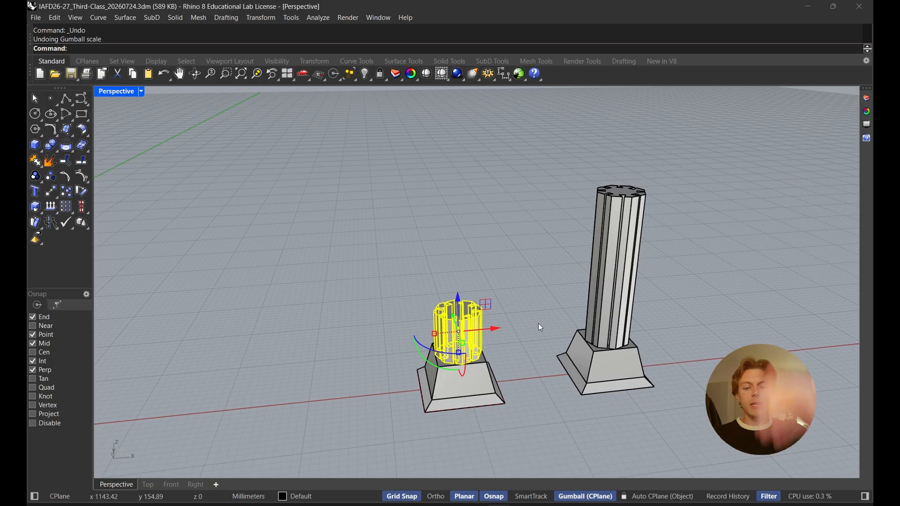
{"action": "type", "text": "Scale"}
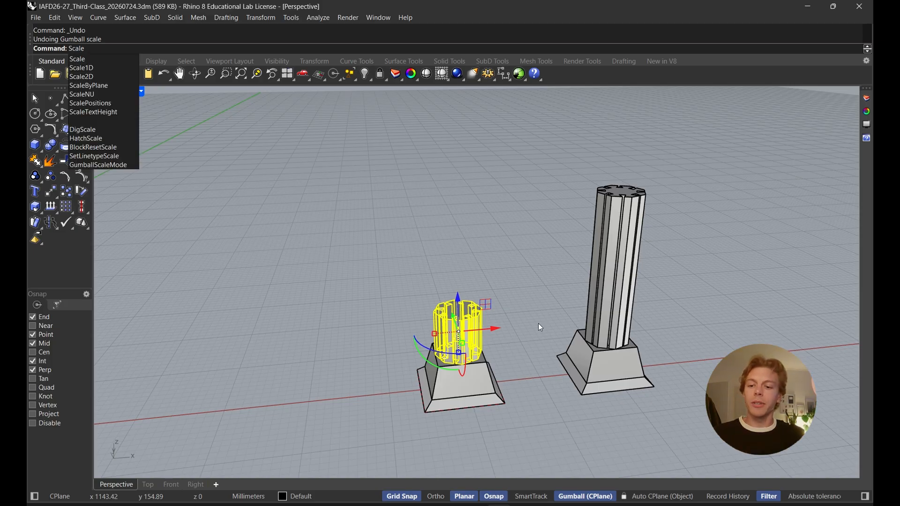
{"action": "key", "text": "Down"}
{"action": "key", "text": "Return"}
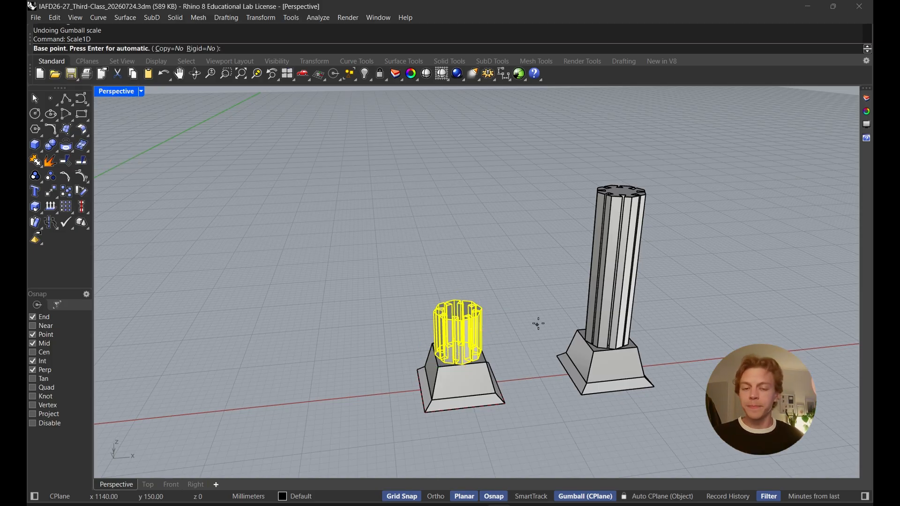
{"action": "scroll", "coordinate": [483, 282], "scroll_direction": "up", "scroll_amount": 8}
{"action": "right_click_drag", "start_coordinate": [481, 338], "coordinate": [508, 360]}
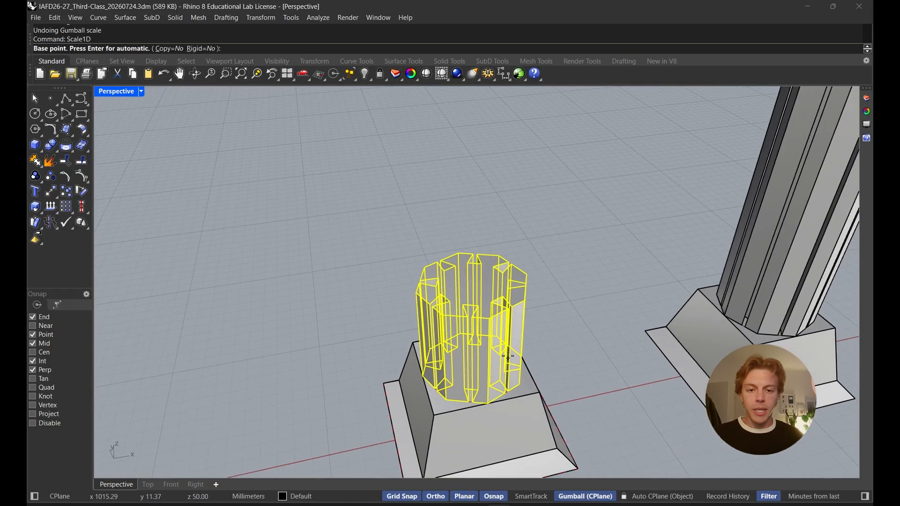
{"action": "scroll", "coordinate": [504, 375], "scroll_direction": "up", "scroll_amount": 4}
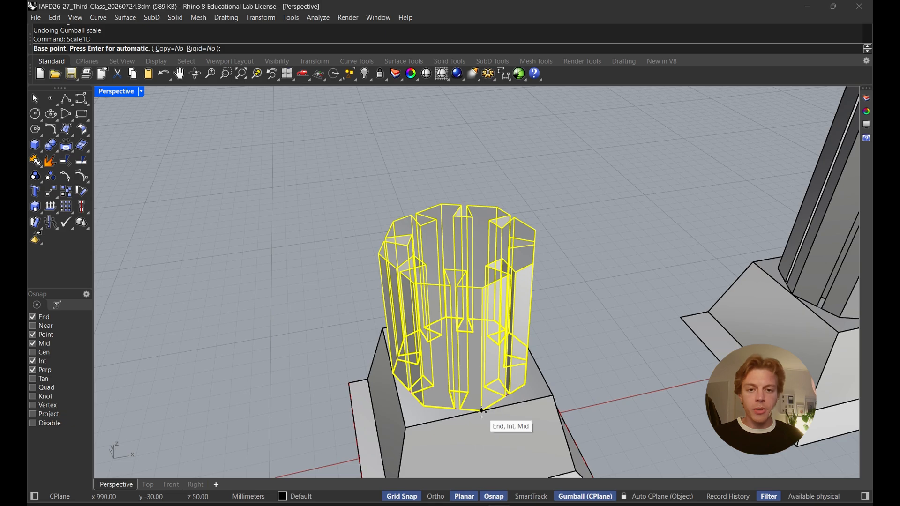
{"action": "left_click", "coordinate": [482, 411]}
{"action": "right_click_drag", "start_coordinate": [478, 368], "coordinate": [488, 321]}
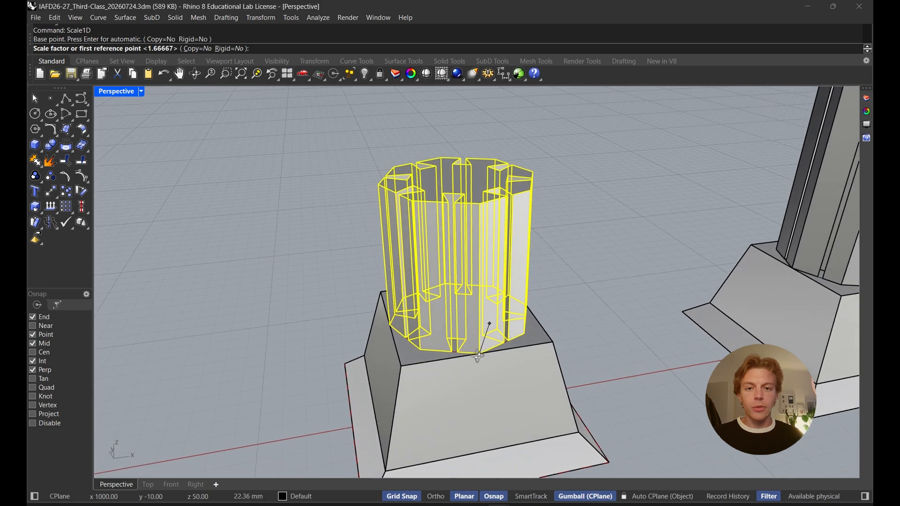
{"action": "left_click", "coordinate": [479, 194]}
{"action": "right_click_drag", "start_coordinate": [479, 194], "coordinate": [477, 298]}
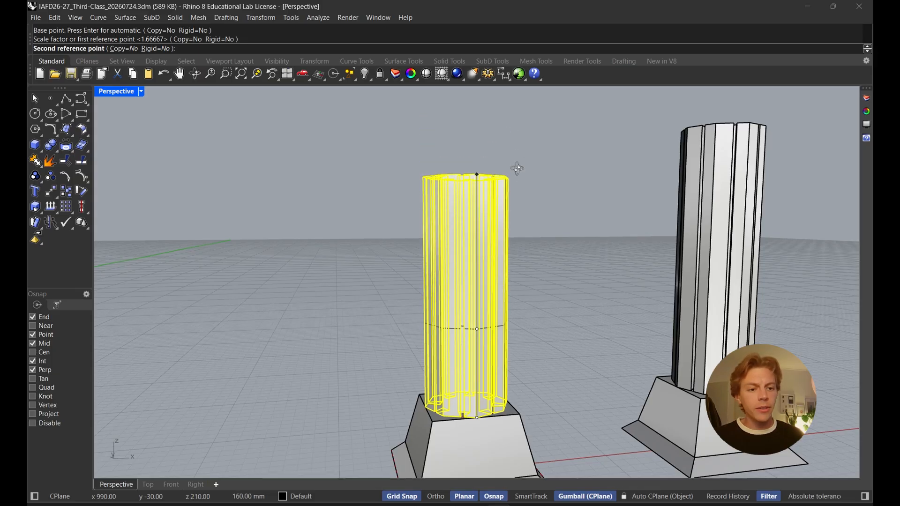
{"action": "right_click_drag", "start_coordinate": [517, 170], "coordinate": [488, 176]}
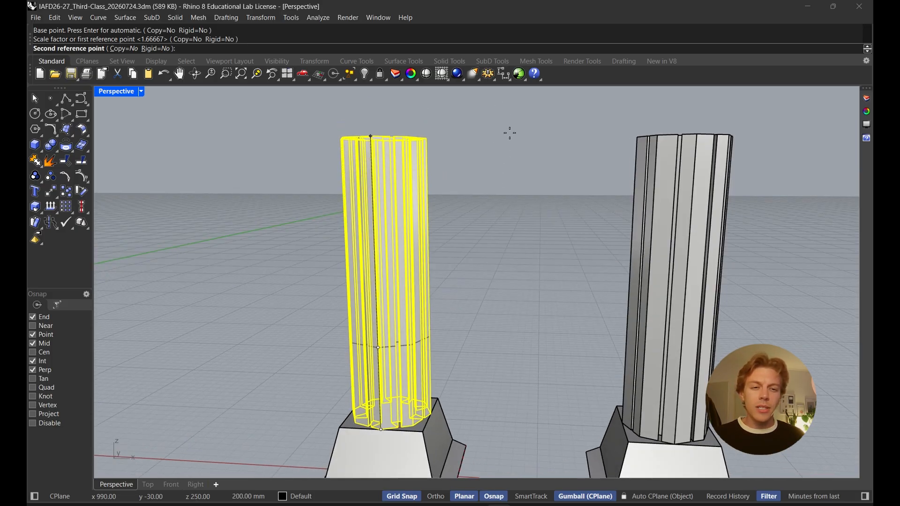
- Finish the stretch in the maximized Front view at 200 mm, level with the top of the reference column
{"action": "double_click", "coordinate": [115, 92]}
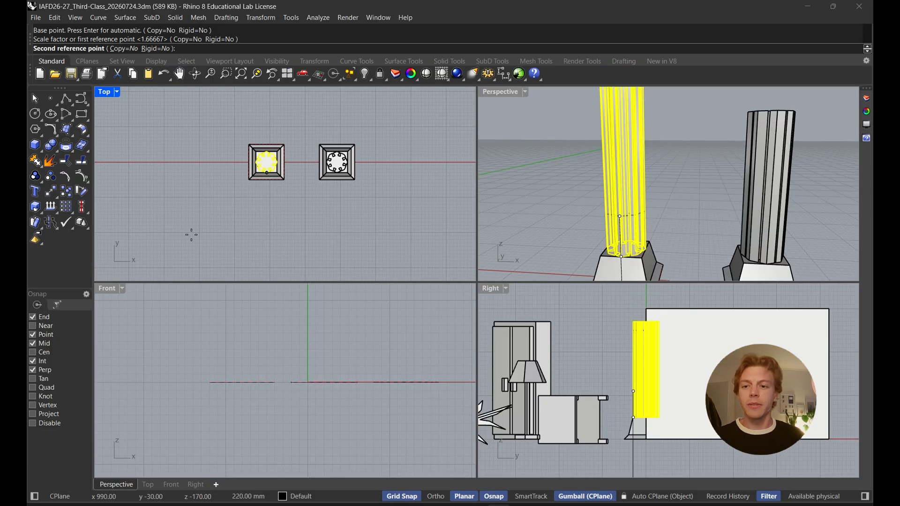
{"action": "double_click", "coordinate": [105, 288]}
{"action": "scroll", "coordinate": [280, 324], "scroll_direction": "down", "scroll_amount": 8}
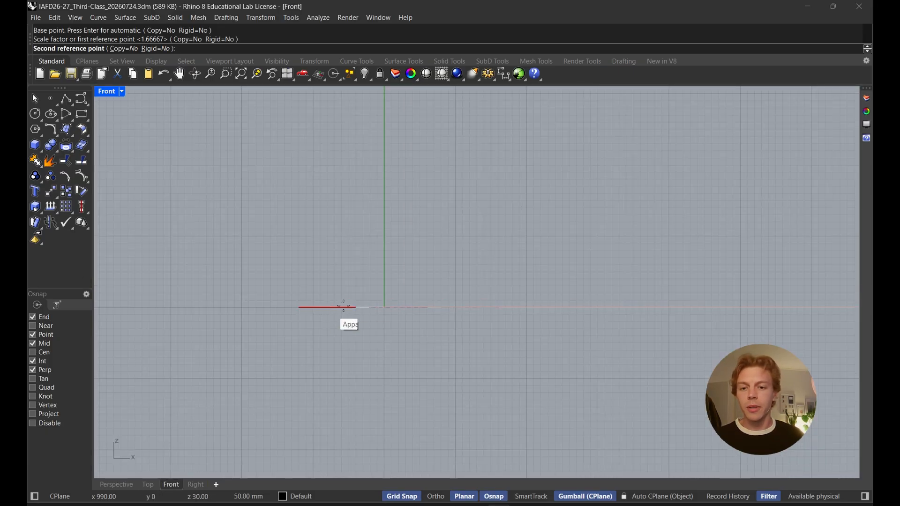
{"action": "right_click_drag", "start_coordinate": [407, 287], "coordinate": [156, 317]}
{"action": "right_click_drag", "start_coordinate": [544, 290], "coordinate": [211, 307]}
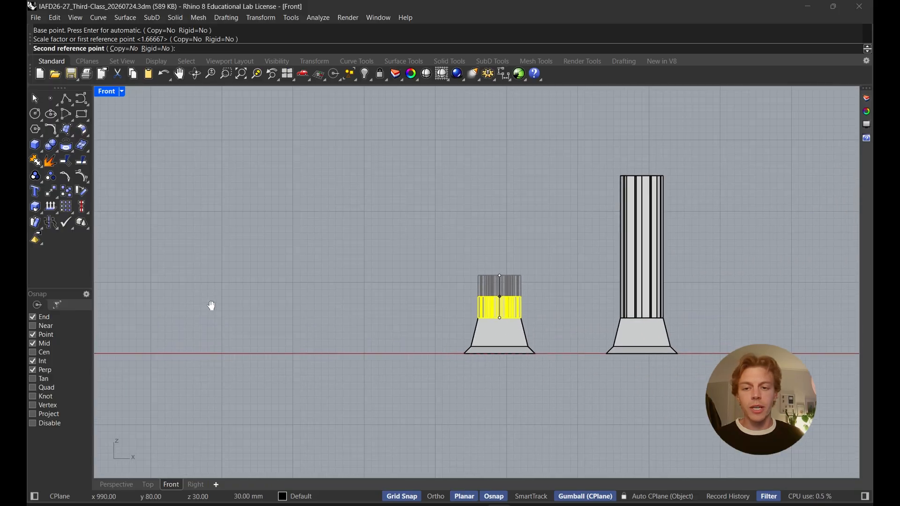
{"action": "right_click_drag", "start_coordinate": [450, 283], "coordinate": [325, 301]}
{"action": "scroll", "coordinate": [400, 292], "scroll_direction": "up", "scroll_amount": 3}
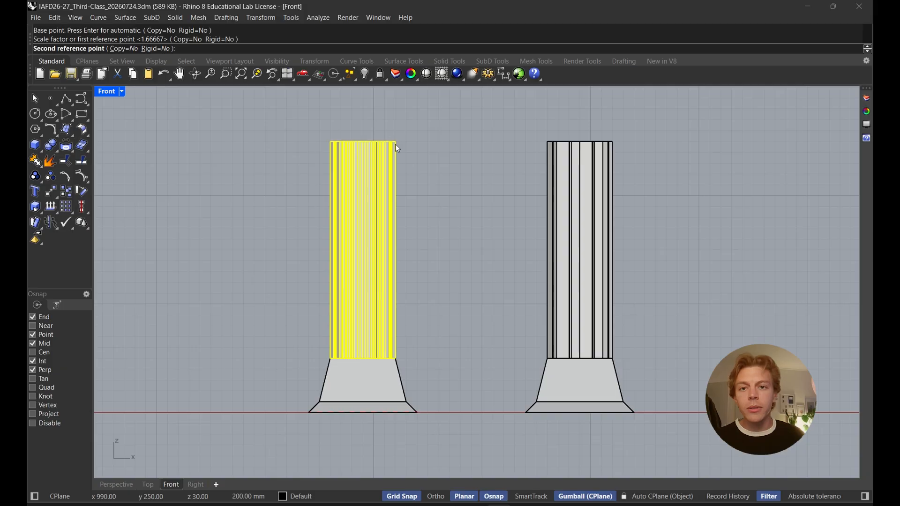
{"action": "left_click", "coordinate": [396, 143]}
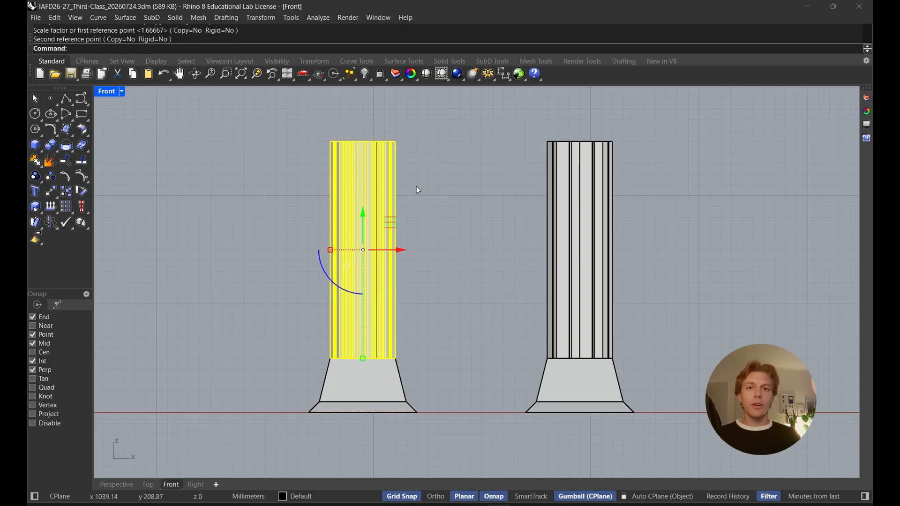
- Deselect the stretched shaft and return to the maximized Perspective view
{"action": "key", "text": "Escape"}
{"action": "double_click", "coordinate": [106, 94]}
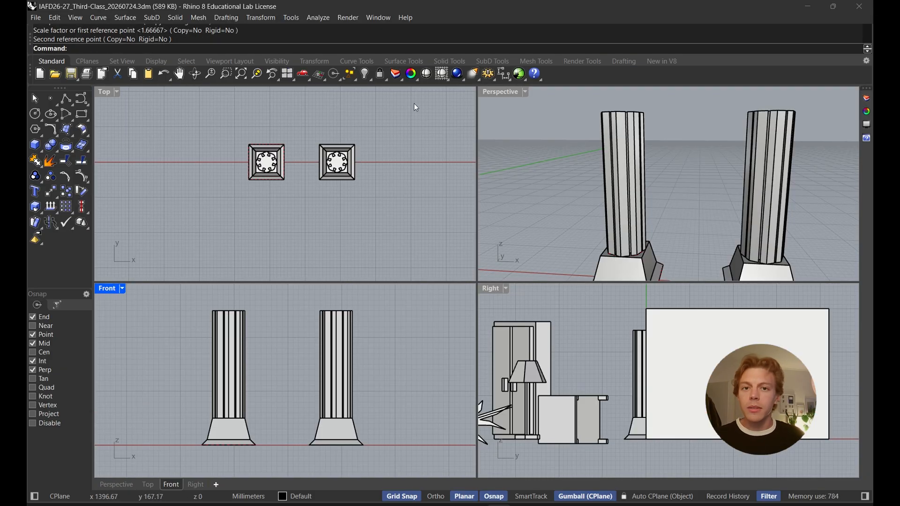
{"action": "double_click", "coordinate": [494, 93]}
{"action": "right_click_drag", "start_coordinate": [442, 194], "coordinate": [469, 193]}
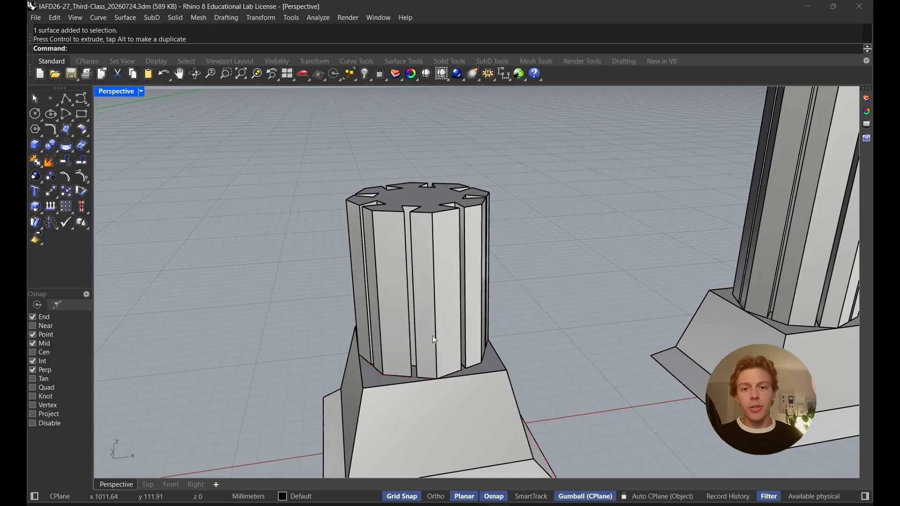
- Try stretching the short shaft with Scale1D from its front bottom corner, using the top corner directly above as first reference
{"action": "left_click", "coordinate": [435, 340]}
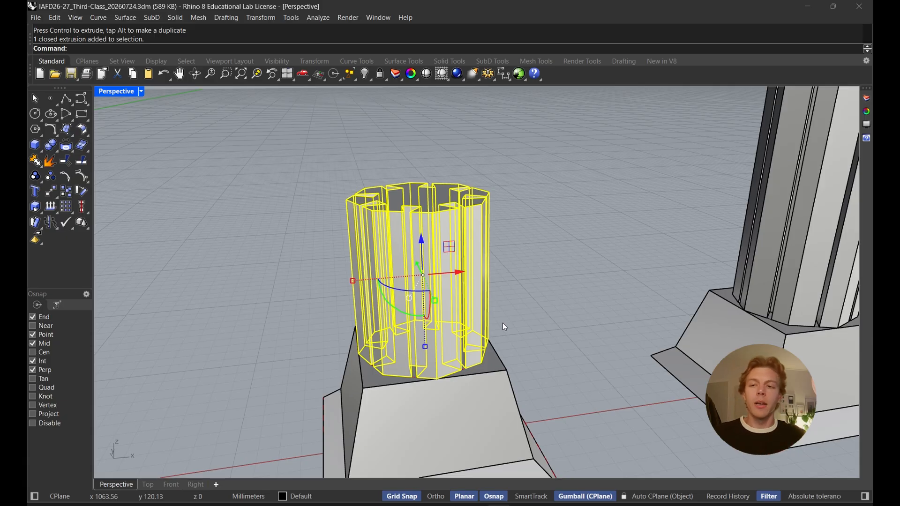
{"action": "type", "text": "Scale1D"}
{"action": "key", "text": "Return"}
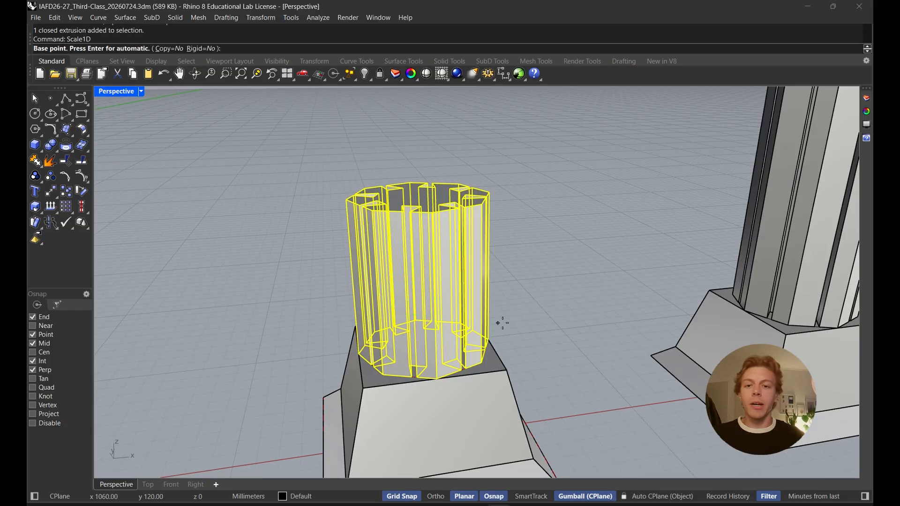
{"action": "left_click", "coordinate": [438, 382]}
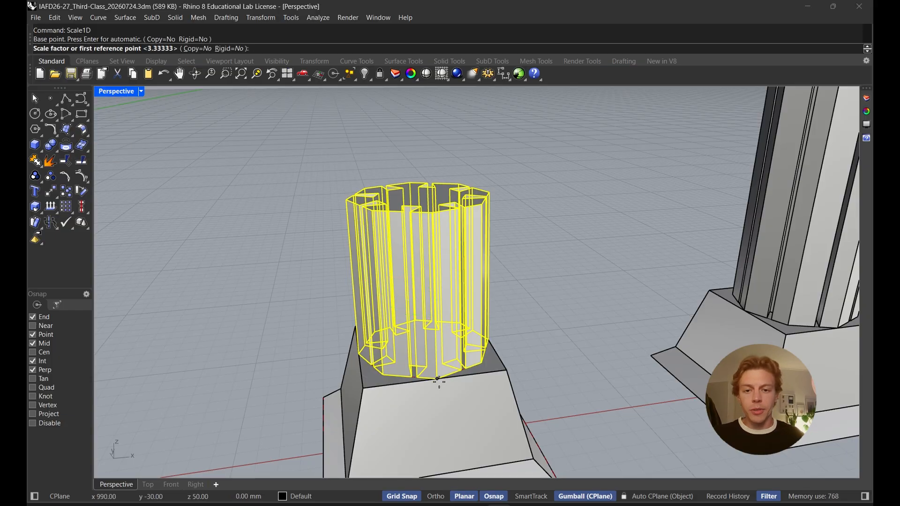
{"action": "right_click_drag", "start_coordinate": [439, 382], "coordinate": [441, 410]}
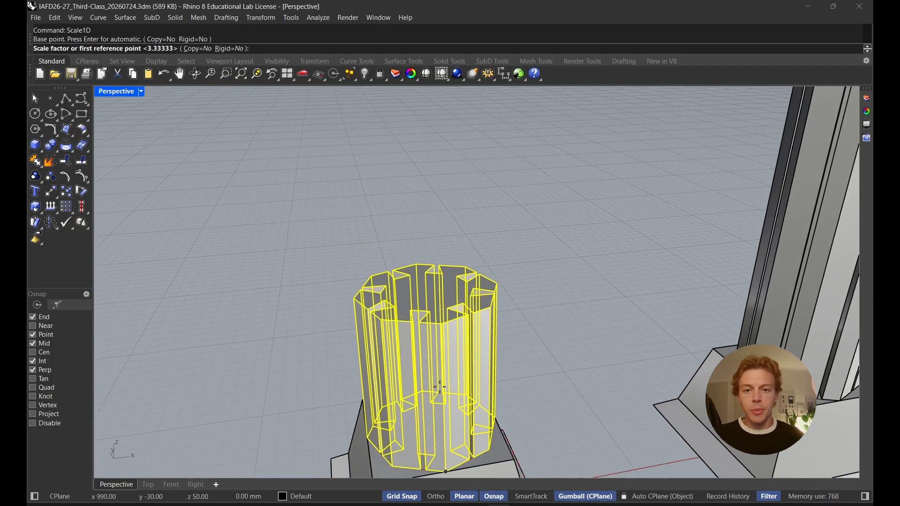
{"action": "left_click", "coordinate": [443, 324]}
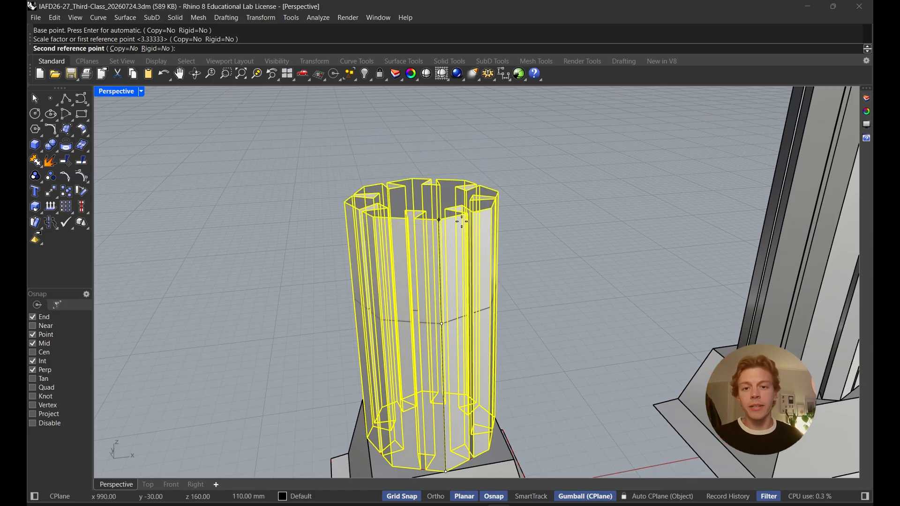
{"action": "left_click", "coordinate": [459, 221]}
{"action": "mouse_move", "coordinate": [463, 273]}
{"action": "right_mouse_down"}
{"action": "mouse_move", "coordinate": [476, 240]}
{"action": "mouse_move", "coordinate": [477, 277]}
{"action": "right_mouse_up"}
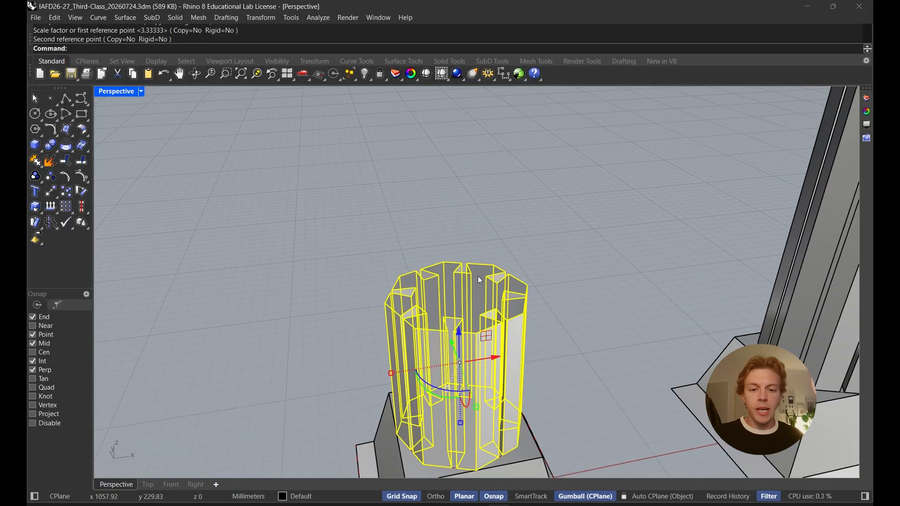
- Try a Scale1D of the shaft using a neighbouring top corner not directly above the base point as reference, and undo it
{"action": "right_click", "coordinate": [477, 277]}
{"action": "left_click", "coordinate": [475, 470]}
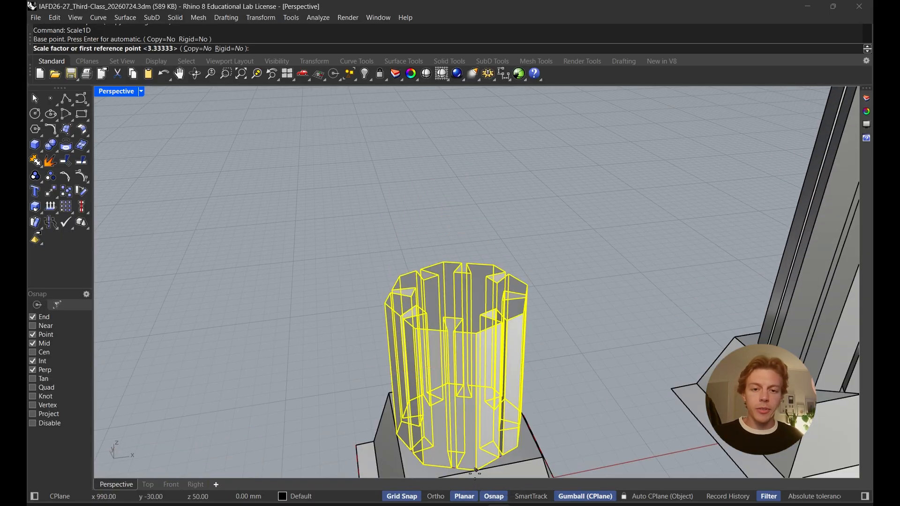
{"action": "right_click_drag", "start_coordinate": [477, 443], "coordinate": [412, 398]}
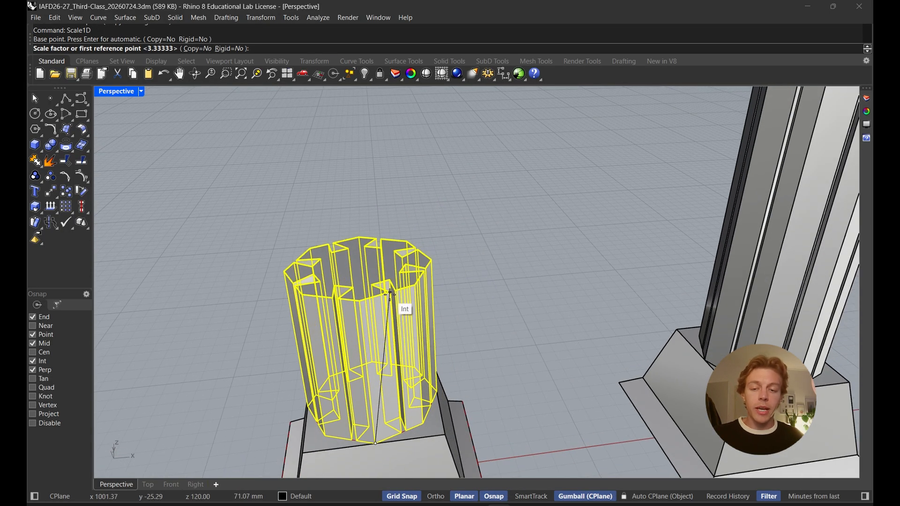
{"action": "right_click_drag", "start_coordinate": [390, 293], "coordinate": [400, 253]}
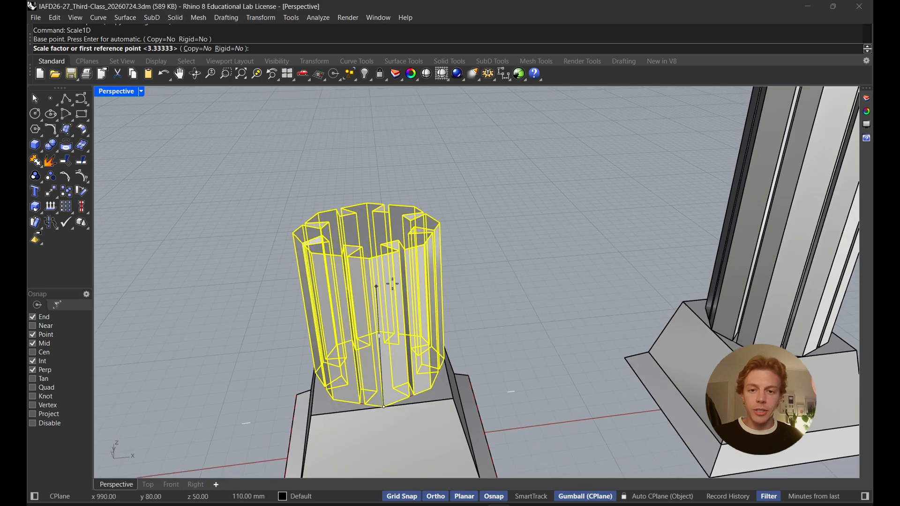
{"action": "left_click", "coordinate": [399, 252]}
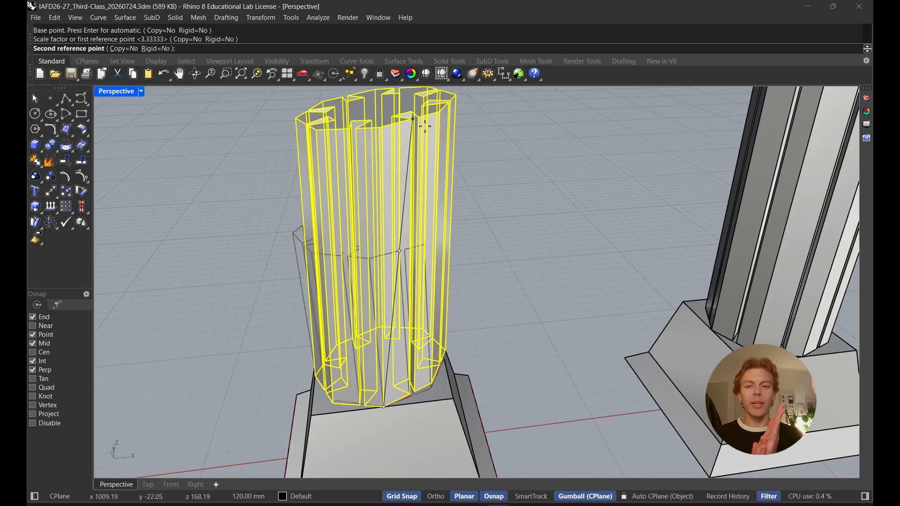
{"action": "left_click", "coordinate": [445, 101]}
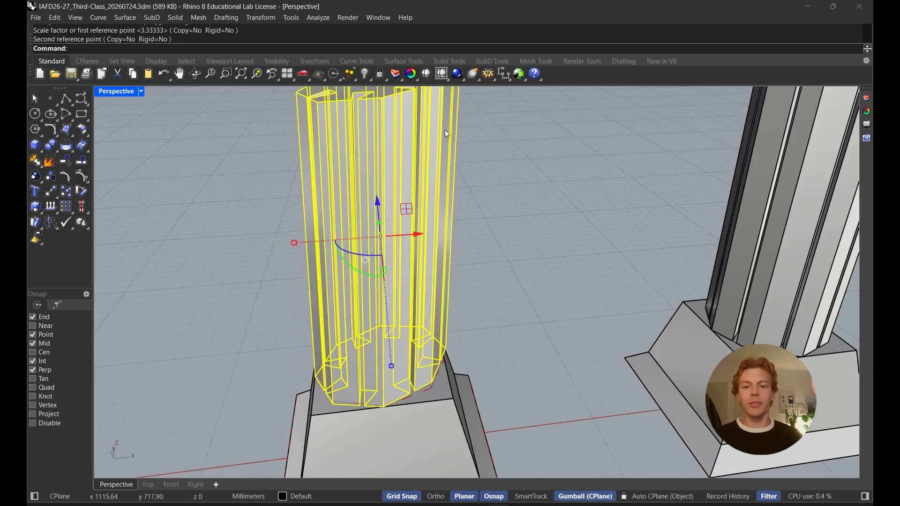
{"action": "scroll", "coordinate": [474, 180], "scroll_direction": "down", "scroll_amount": 6}
{"action": "left_click", "coordinate": [505, 218]}
{"action": "right_click_drag", "start_coordinate": [508, 223], "coordinate": [476, 241]}
{"action": "key", "text": "ctrl+z"}
- Stretch the shaft to 200 mm with Scale1D from its front bottom corner, using the top corner directly above as first reference
{"action": "scroll", "coordinate": [474, 239], "scroll_direction": "up", "scroll_amount": 3}
{"action": "type", "text": "Scale1D"}
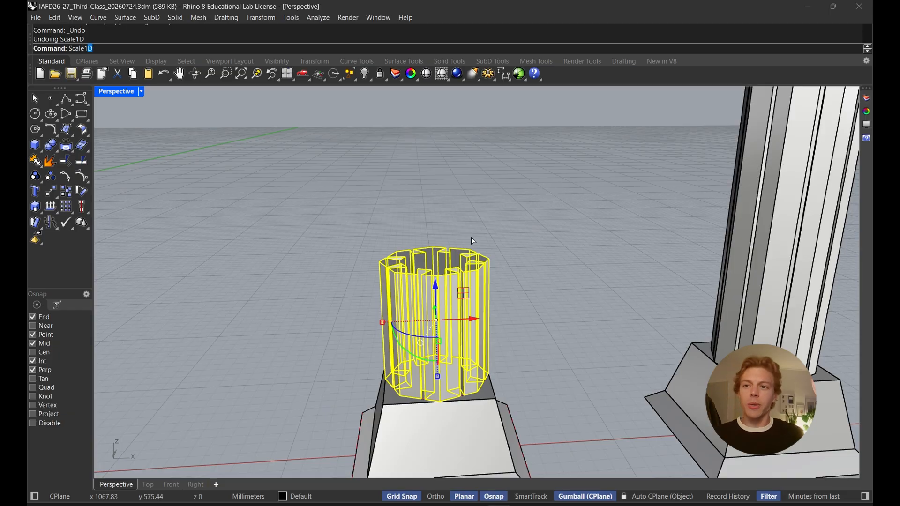
{"action": "key", "text": "Return"}
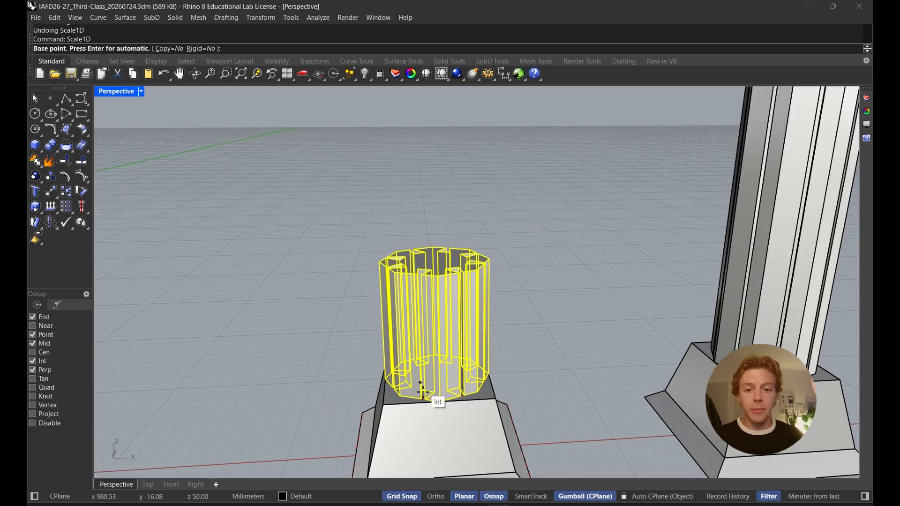
{"action": "left_click", "coordinate": [440, 403]}
{"action": "right_click_drag", "start_coordinate": [439, 404], "coordinate": [482, 374]}
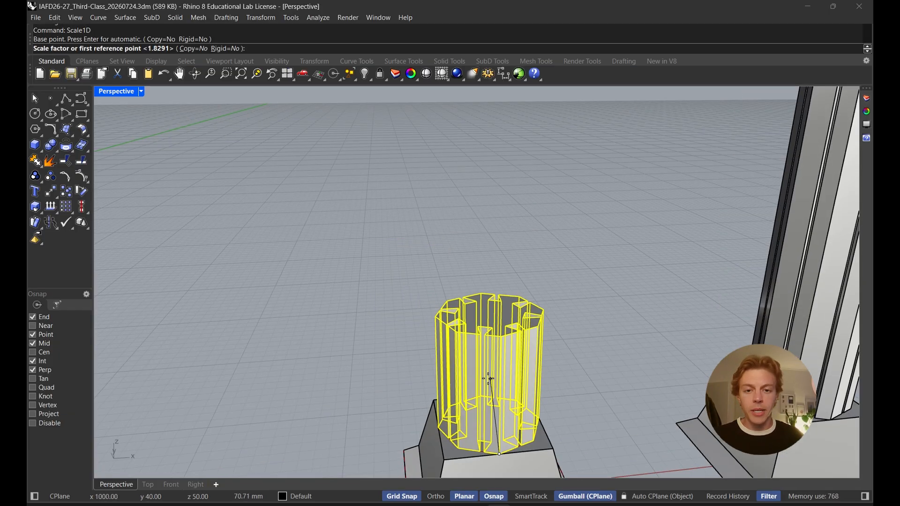
{"action": "left_click", "coordinate": [502, 337]}
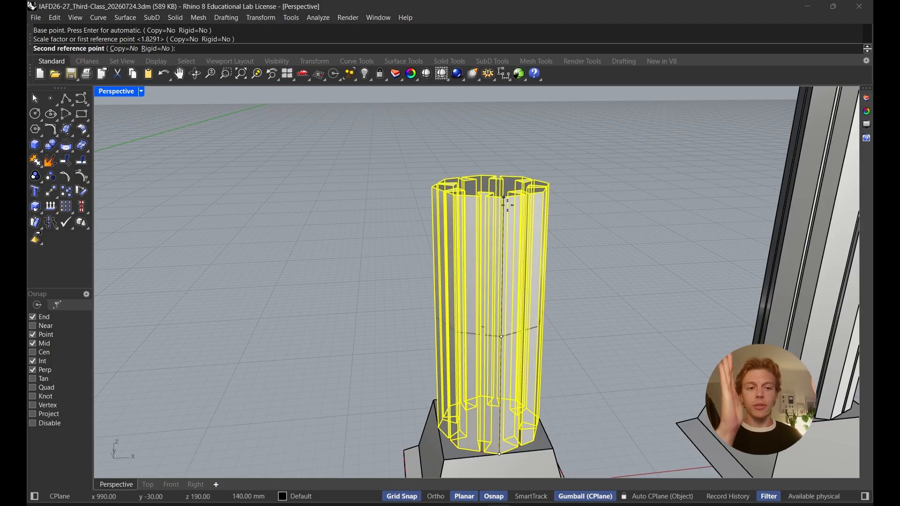
{"action": "scroll", "coordinate": [503, 114], "scroll_direction": "down", "scroll_amount": 4}
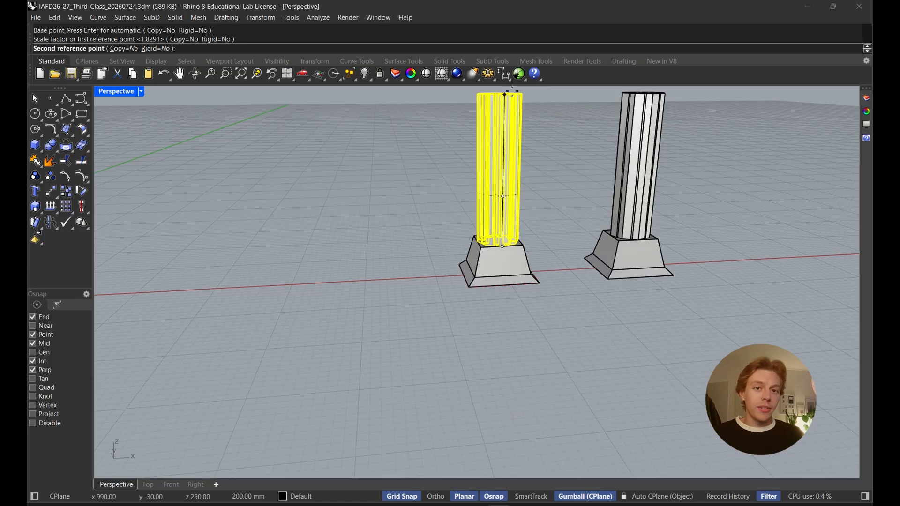
{"action": "left_click", "coordinate": [505, 95]}
{"action": "right_click_drag", "start_coordinate": [575, 162], "coordinate": [546, 176]}
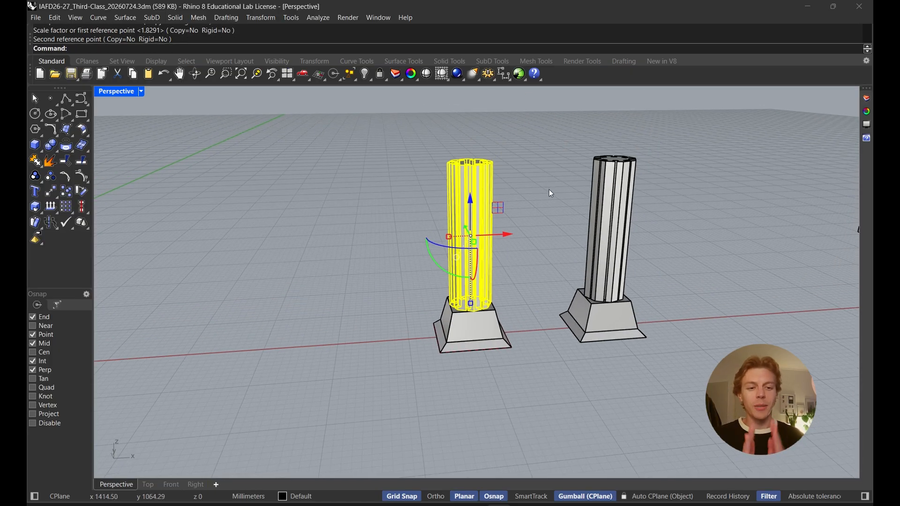
{"action": "right_click_drag", "start_coordinate": [543, 207], "coordinate": [468, 187]}
{"action": "left_click", "coordinate": [533, 217]}
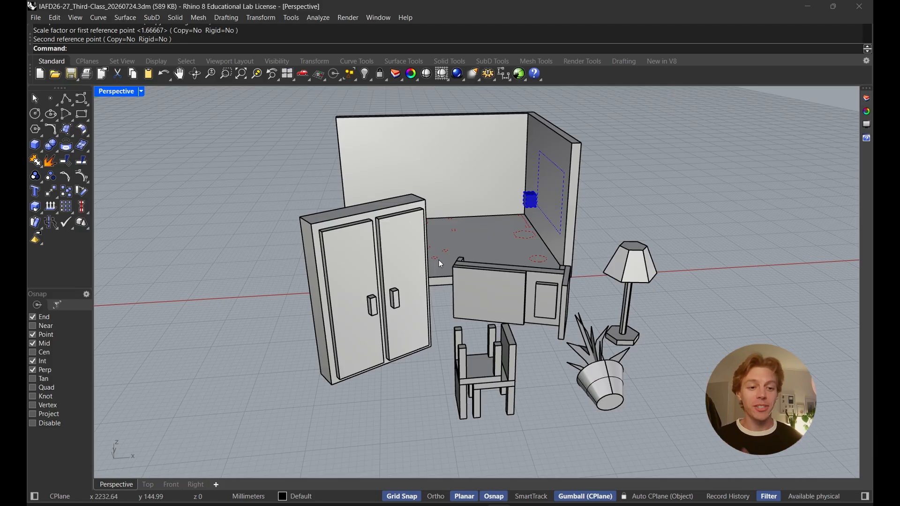
- Examine the room's dashed floor and wall outlines and the furniture pieces standing in front of it
{"action": "right_click_drag", "start_coordinate": [463, 251], "coordinate": [508, 302]}
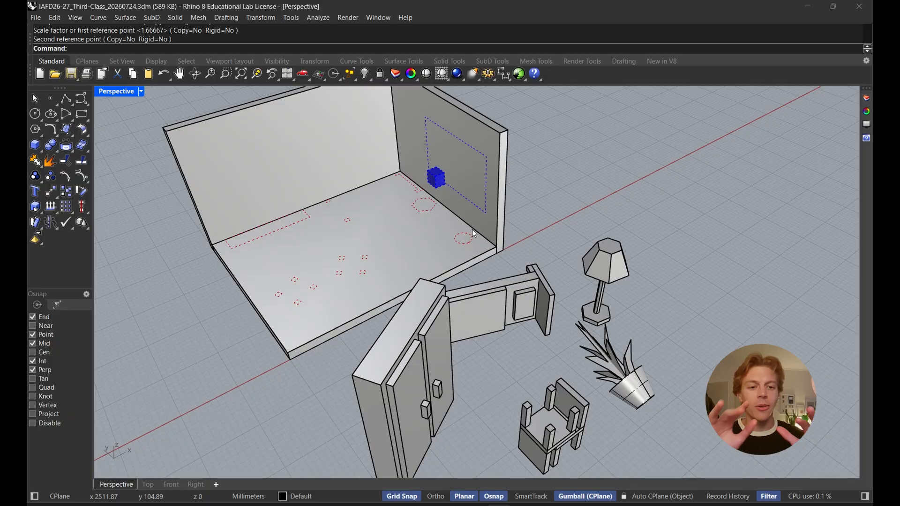
{"action": "right_click_drag", "start_coordinate": [470, 229], "coordinate": [520, 232]}
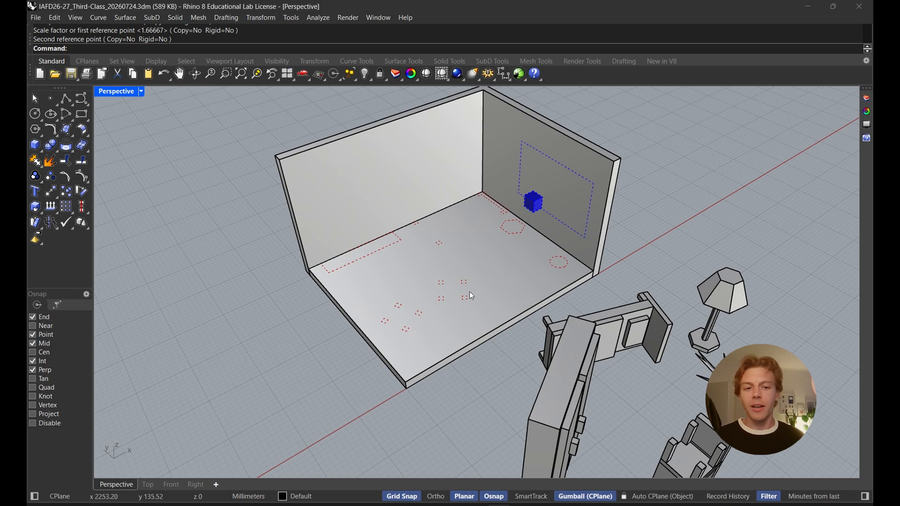
- Inspect the dashed footprints on the room floor and the dashed rectangle and blue cube on the side wall
{"action": "scroll", "coordinate": [475, 301], "scroll_direction": "up", "scroll_amount": 5}
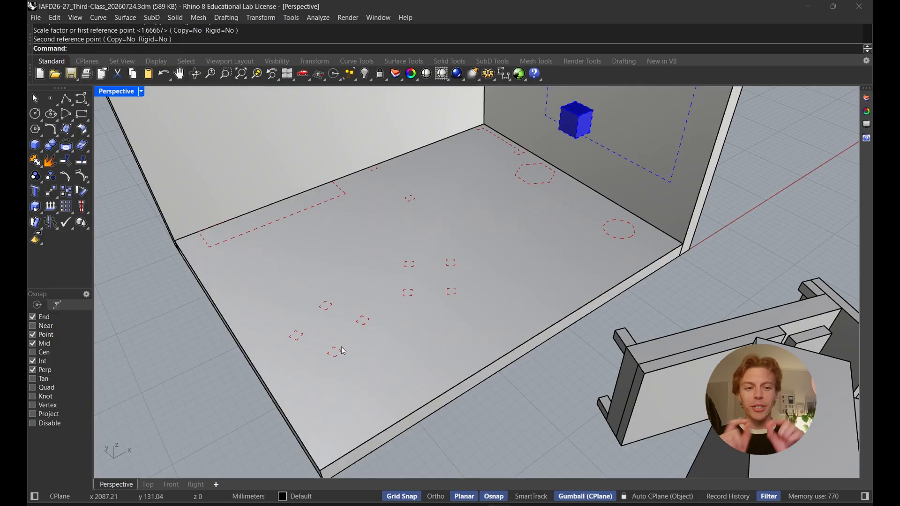
{"action": "scroll", "coordinate": [343, 349], "scroll_direction": "down", "scroll_amount": 3}
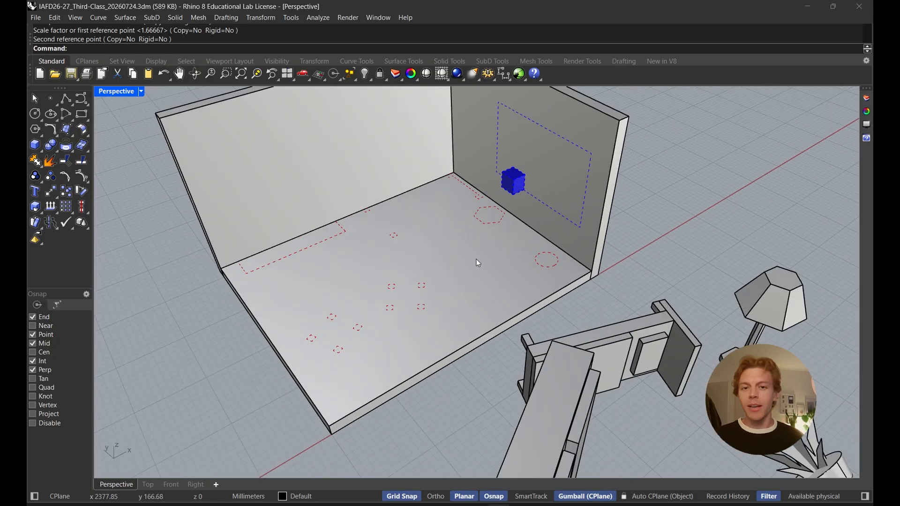
{"action": "right_click_drag", "start_coordinate": [476, 261], "coordinate": [411, 294], "text": "shift"}
{"action": "left_click", "coordinate": [504, 220]}
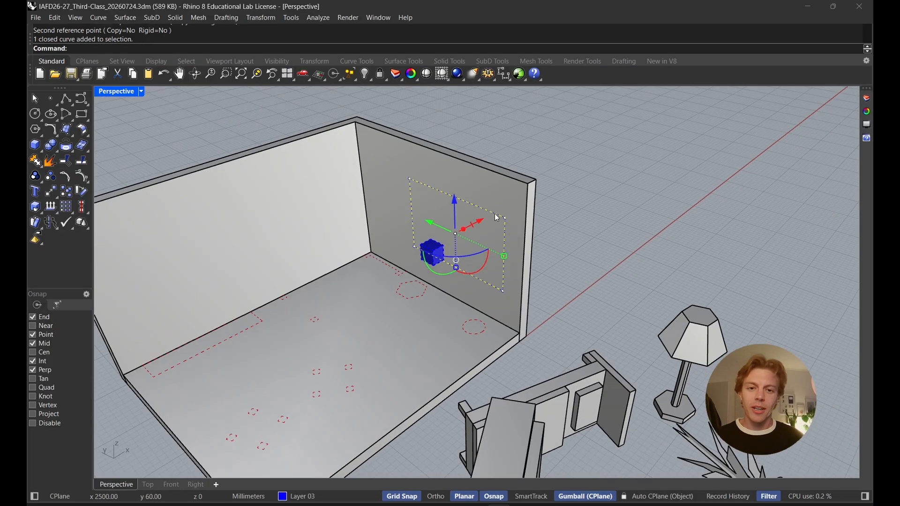
{"action": "left_click", "coordinate": [365, 179]}
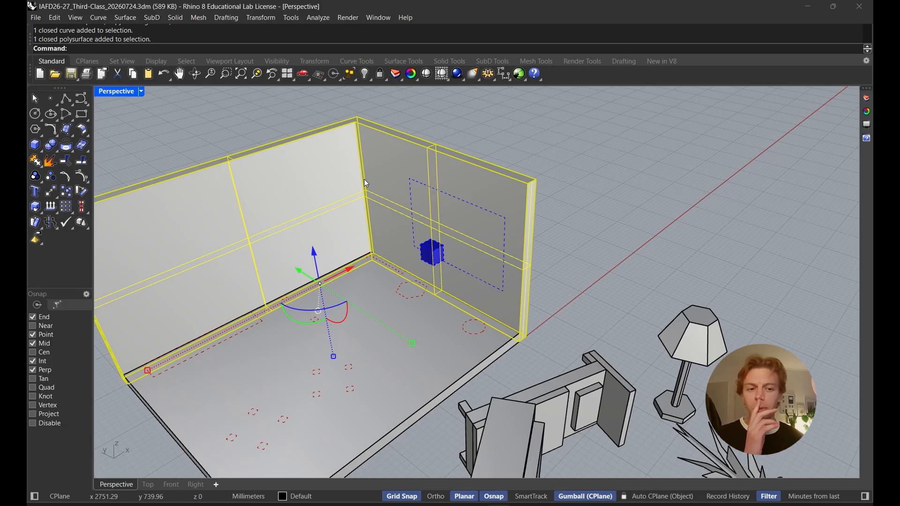
{"action": "left_click", "coordinate": [446, 257]}
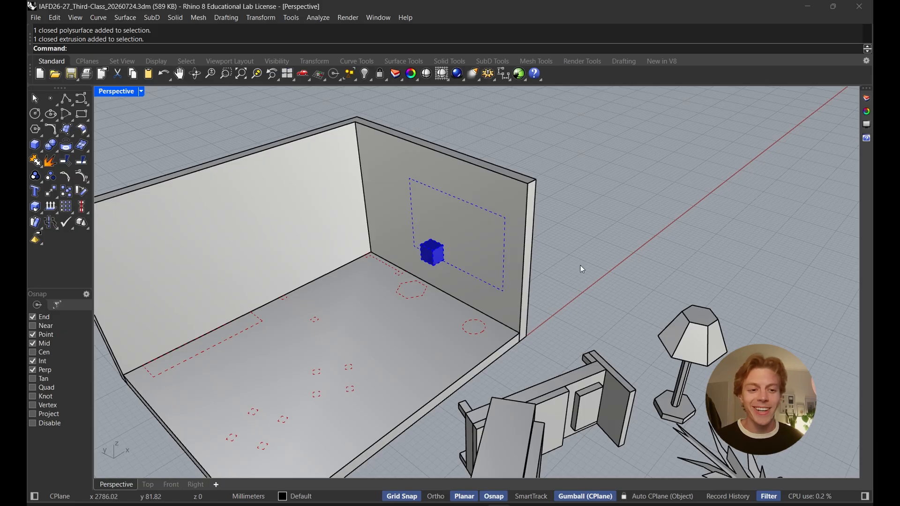
- Look through the wardrobe, desk, chair, lamp and plant by selecting each piece in front of the room
{"action": "scroll", "coordinate": [588, 274], "scroll_direction": "down", "scroll_amount": 1}
{"action": "right_click_drag", "start_coordinate": [588, 274], "coordinate": [398, 279]}
{"action": "left_click", "coordinate": [368, 269]}
{"action": "left_click", "coordinate": [412, 285]}
{"action": "left_click", "coordinate": [449, 352]}
{"action": "left_click", "coordinate": [466, 362]}
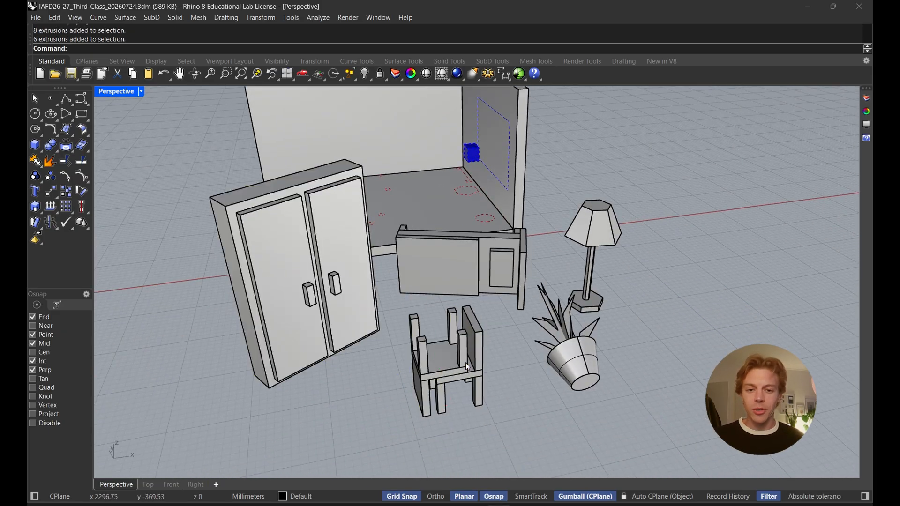
{"action": "left_click", "coordinate": [473, 365]}
{"action": "left_click", "coordinate": [595, 295]}
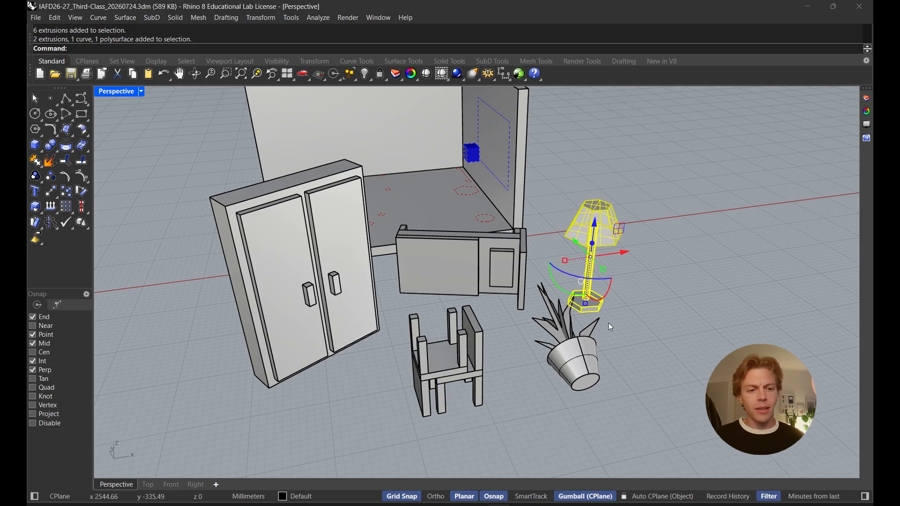
{"action": "left_click", "coordinate": [570, 376]}
{"action": "right_click_drag", "start_coordinate": [609, 322], "coordinate": [508, 370]}
{"action": "left_click", "coordinate": [507, 345]}
{"action": "left_click", "coordinate": [436, 267]}
- Move the wardrobe from its back bottom corner to the wall-side corner of the long dashed floor rectangle
{"action": "left_click", "coordinate": [445, 302]}
{"action": "right_click_drag", "start_coordinate": [395, 291], "coordinate": [683, 217]}
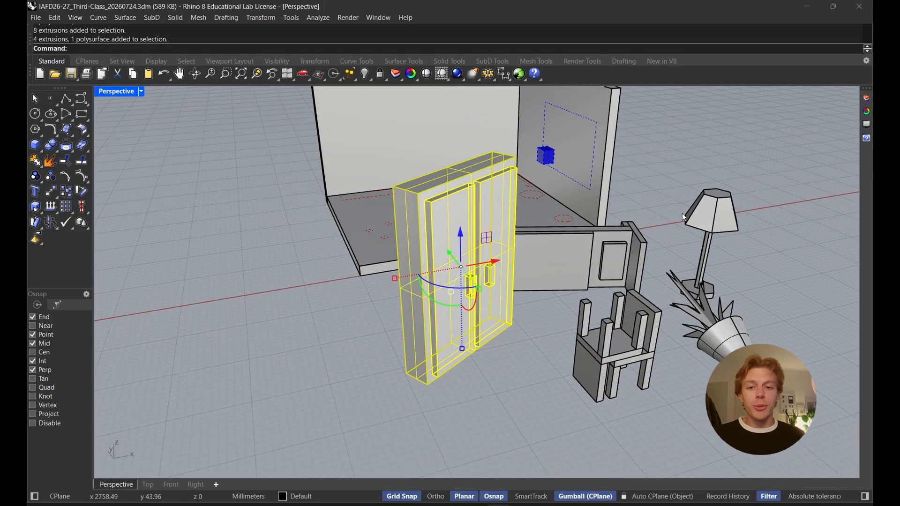
{"action": "right_click_drag", "start_coordinate": [682, 214], "coordinate": [563, 255]}
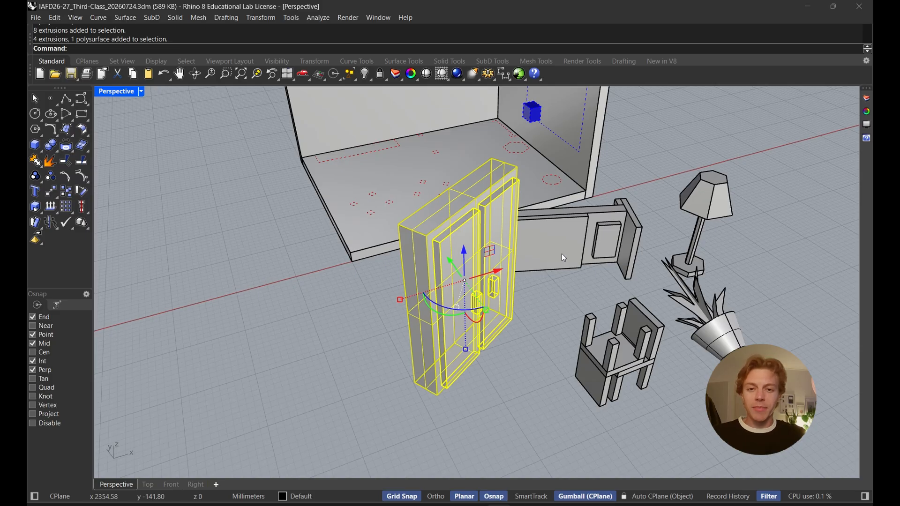
{"action": "type", "text": "move"}
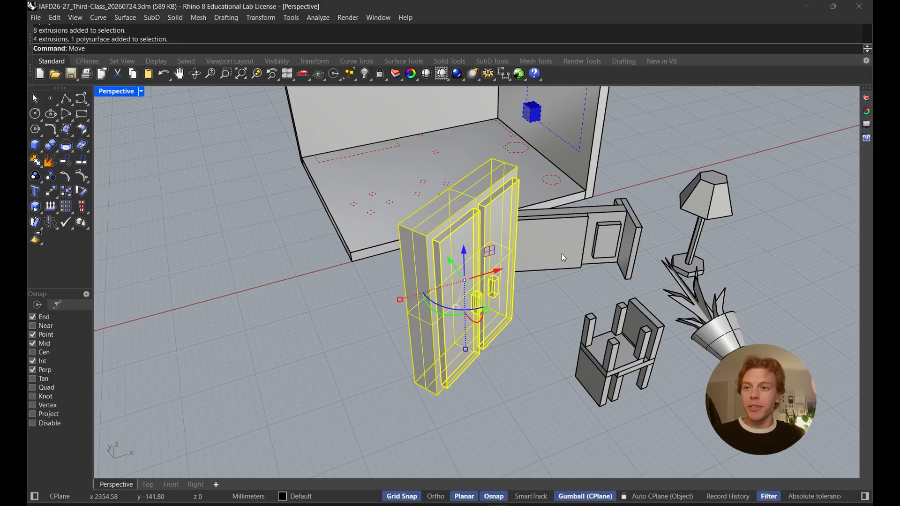
{"action": "key", "text": "Return"}
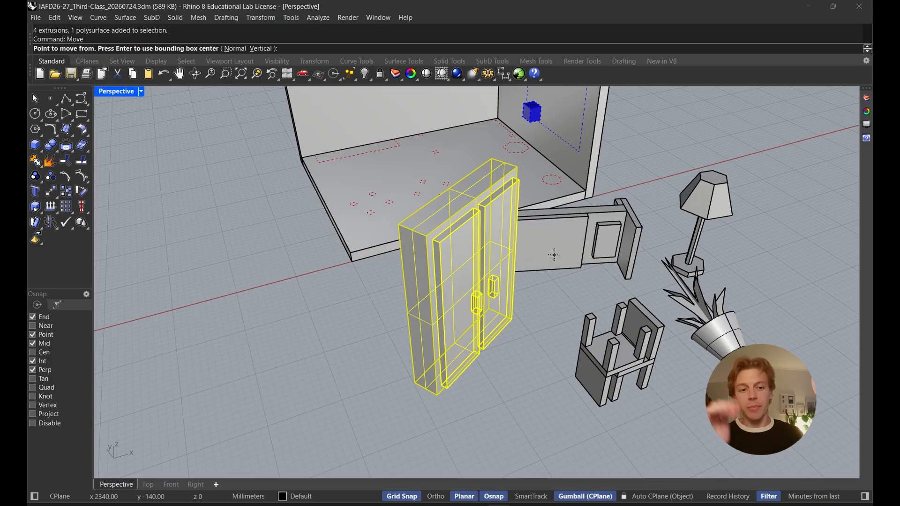
{"action": "left_click", "coordinate": [410, 386]}
{"action": "scroll", "coordinate": [411, 386], "scroll_direction": "down", "scroll_amount": 5}
{"action": "right_click_drag", "start_coordinate": [388, 312], "coordinate": [503, 427], "text": "shift"}
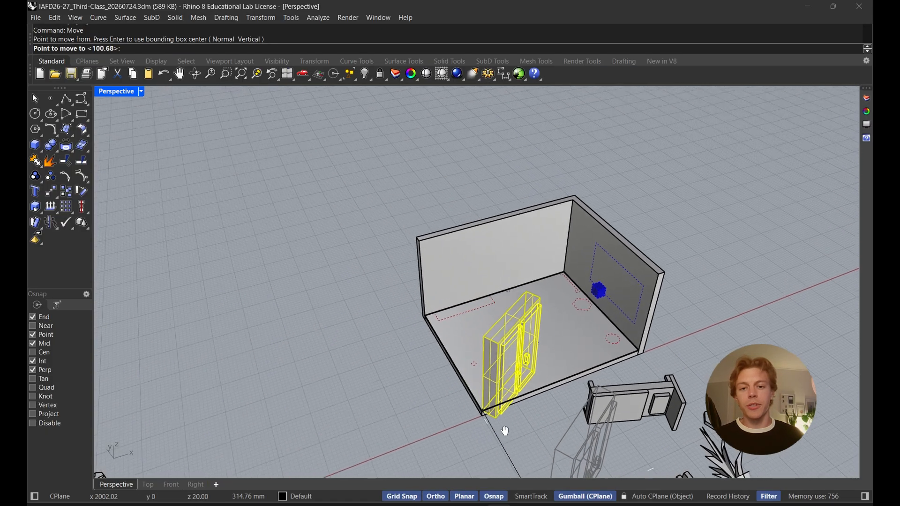
{"action": "right_click_drag", "start_coordinate": [530, 323], "coordinate": [494, 305], "text": "shift"}
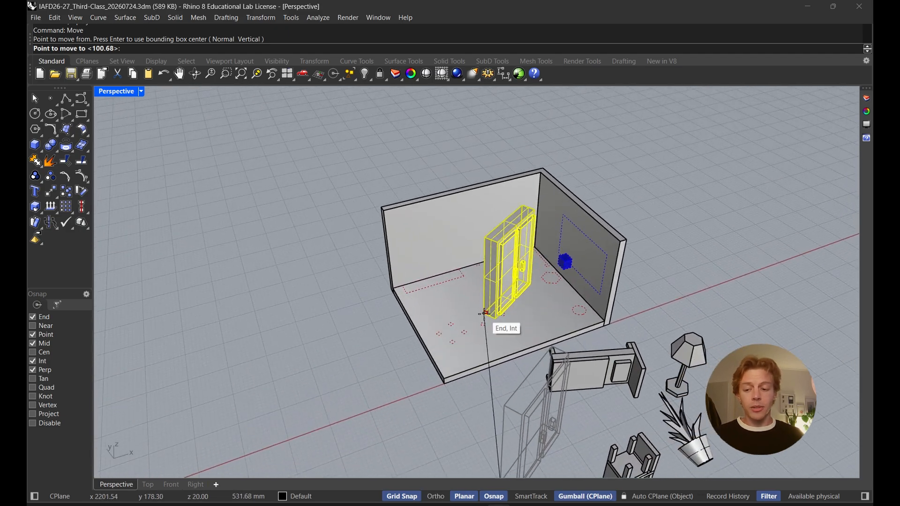
{"action": "right_click_drag", "start_coordinate": [473, 276], "coordinate": [488, 289], "text": "shift"}
{"action": "scroll", "coordinate": [434, 281], "scroll_direction": "up", "scroll_amount": 7}
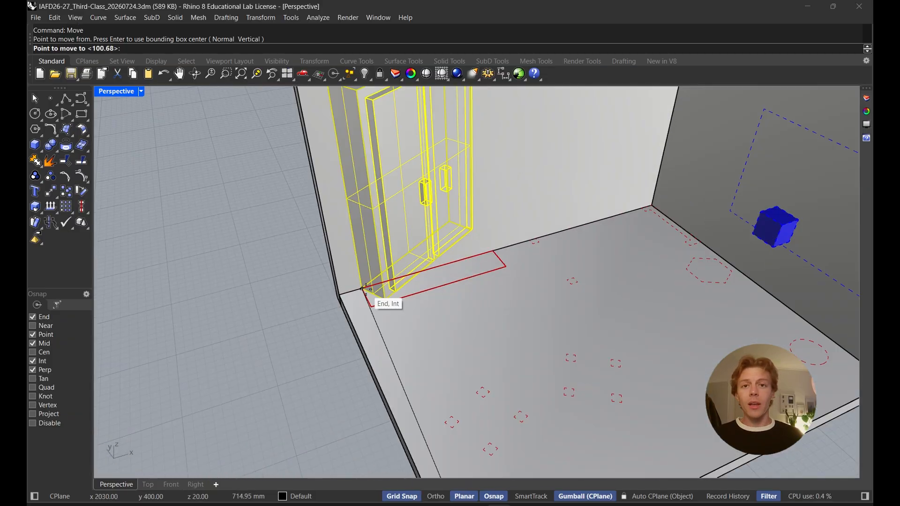
{"action": "scroll", "coordinate": [362, 288], "scroll_direction": "up", "scroll_amount": 5}
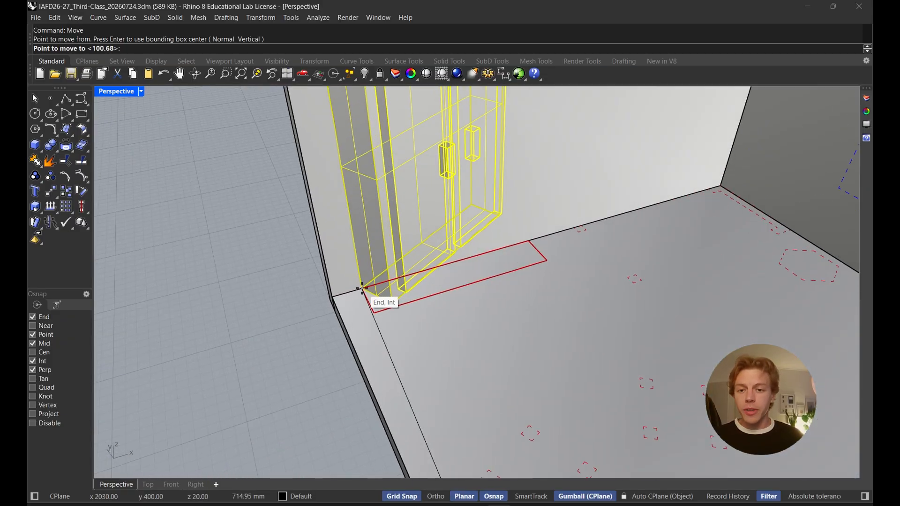
{"action": "left_click", "coordinate": [361, 288]}
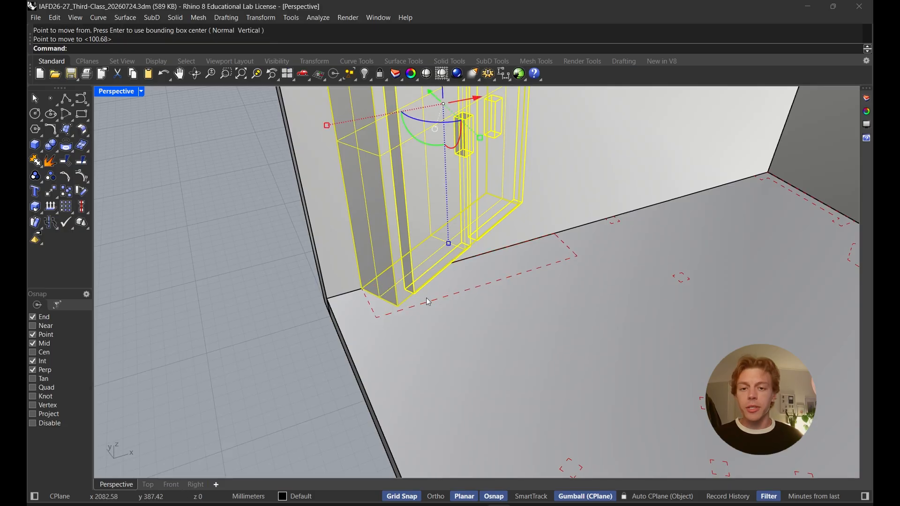
- Check the wardrobe's bottom corner against the dashed outline, and zoom the view to the selected wardrobe
{"action": "key", "text": "Escape"}
{"action": "left_click", "coordinate": [370, 297]}
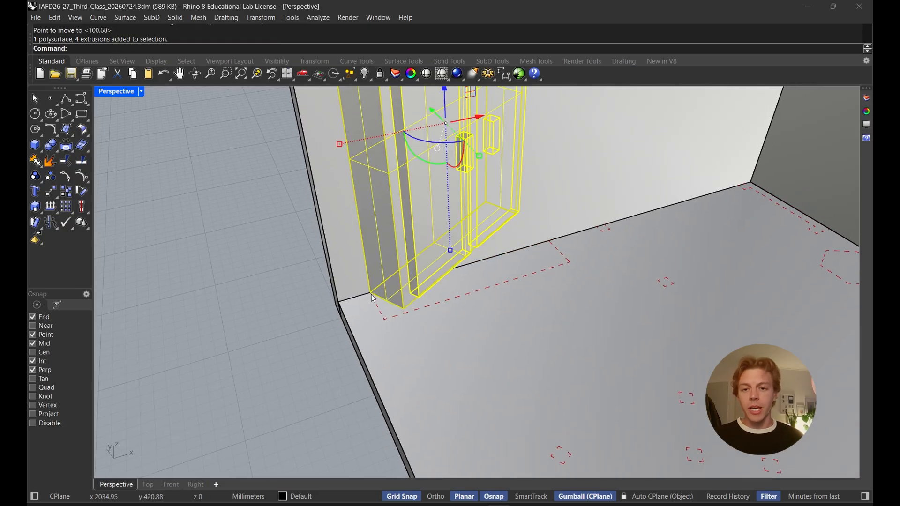
{"action": "scroll", "coordinate": [441, 252], "scroll_direction": "down", "scroll_amount": 2}
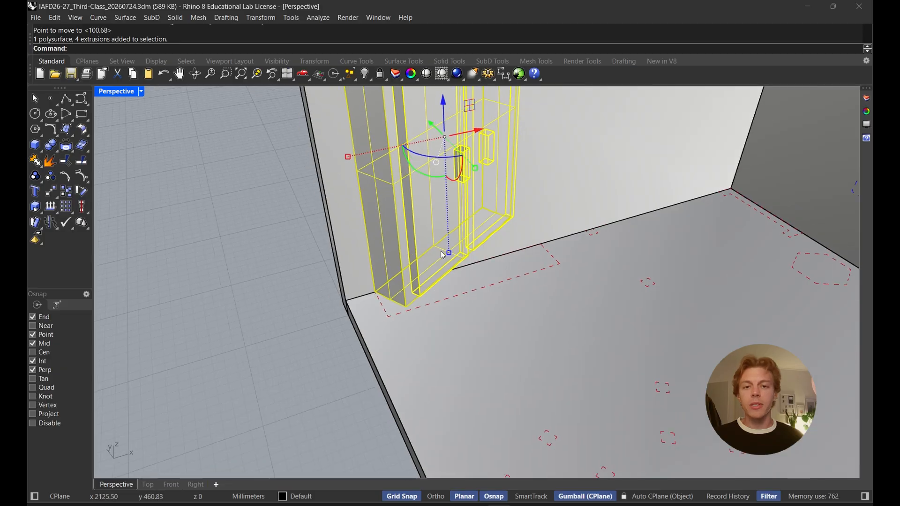
{"action": "left_click", "coordinate": [323, 283]}
{"action": "right_click_drag", "start_coordinate": [440, 252], "coordinate": [438, 283], "text": "shift"}
{"action": "scroll", "coordinate": [375, 272], "scroll_direction": "down", "scroll_amount": 1}
{"action": "right_click_drag", "start_coordinate": [437, 282], "coordinate": [426, 266]}
{"action": "scroll", "coordinate": [479, 250], "scroll_direction": "up", "scroll_amount": 4}
{"action": "scroll", "coordinate": [439, 342], "scroll_direction": "up", "scroll_amount": 3}
{"action": "right_click_drag", "start_coordinate": [439, 342], "coordinate": [483, 198]}
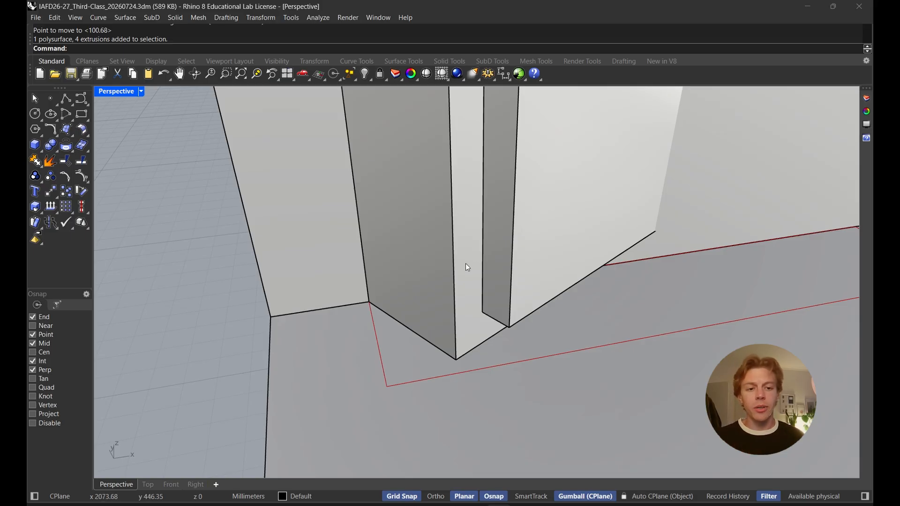
{"action": "left_click", "coordinate": [468, 203]}
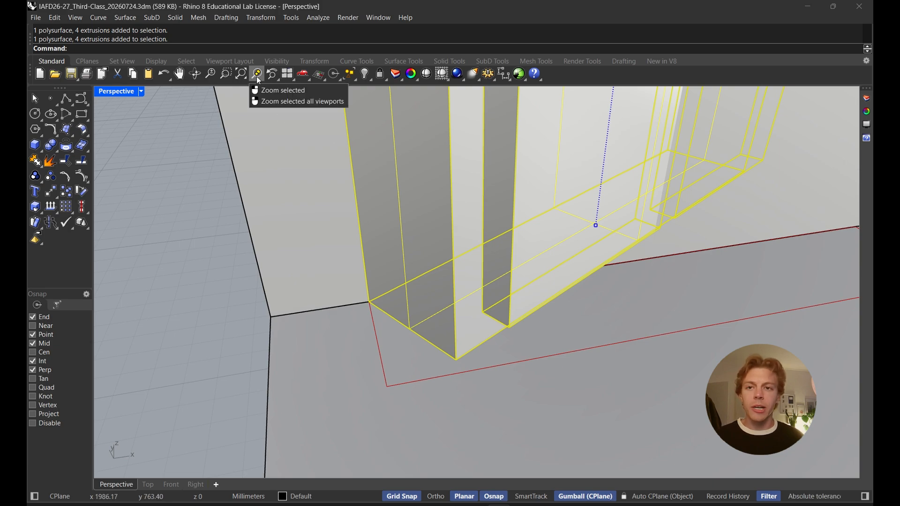
{"action": "left_click", "coordinate": [258, 75]}
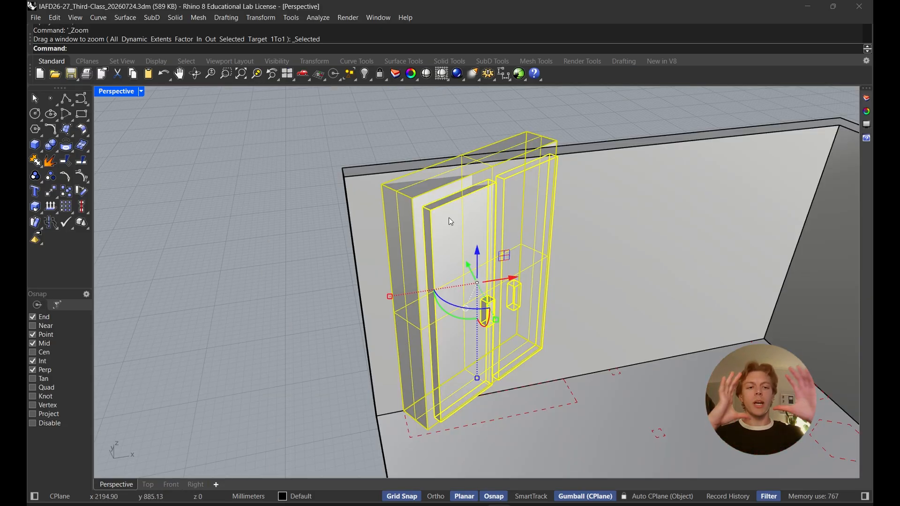
- Rotate the wardrobe about its back bottom corner, from its front bottom corner to the dashed outline's front corner
{"action": "right_click_drag", "start_coordinate": [437, 249], "coordinate": [502, 259]}
{"action": "scroll", "coordinate": [460, 333], "scroll_direction": "up", "scroll_amount": 3}
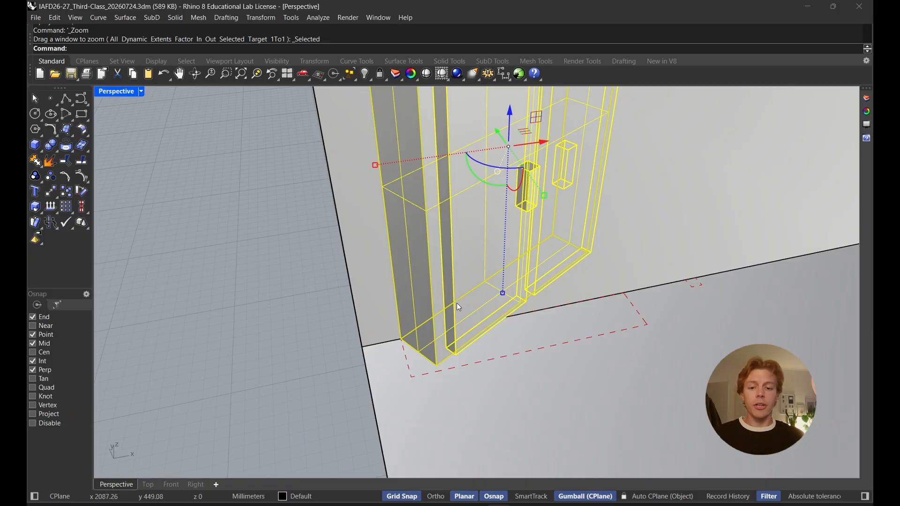
{"action": "type", "text": "rotate"}
{"action": "key", "text": "Return"}
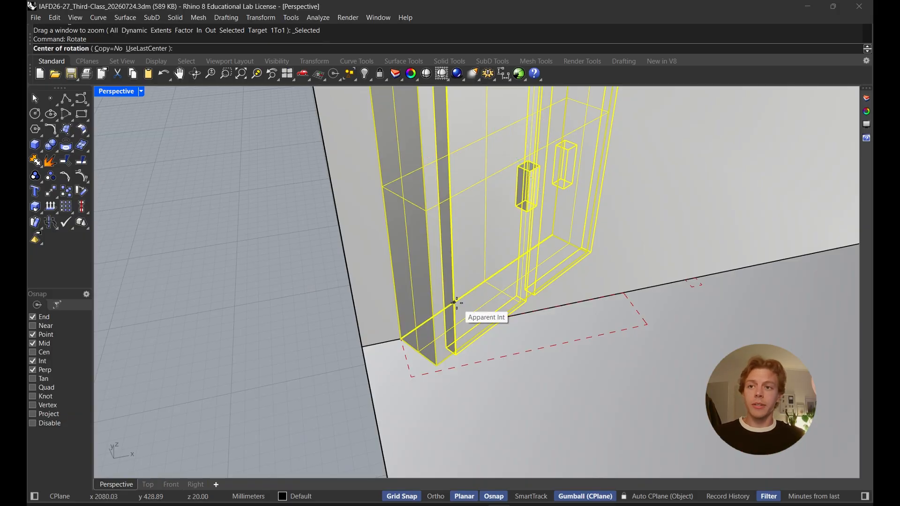
{"action": "scroll", "coordinate": [399, 340], "scroll_direction": "up", "scroll_amount": 4}
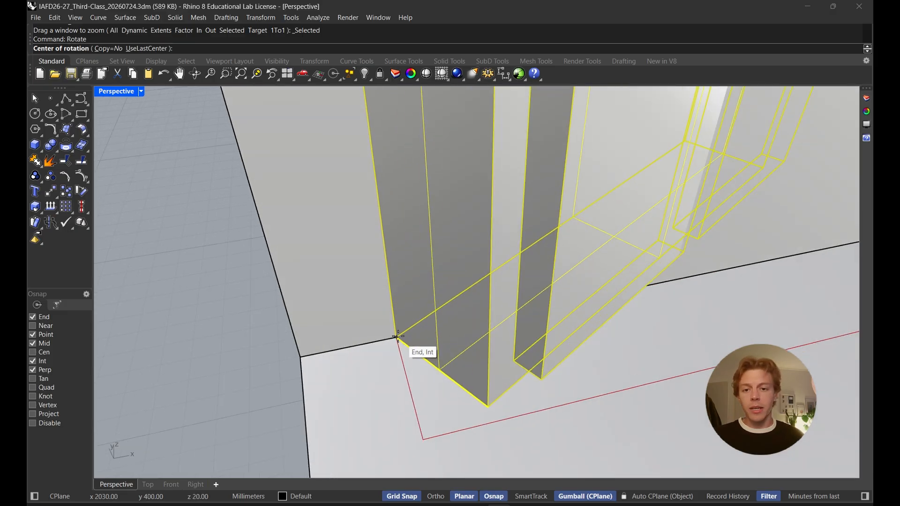
{"action": "left_click", "coordinate": [396, 338]}
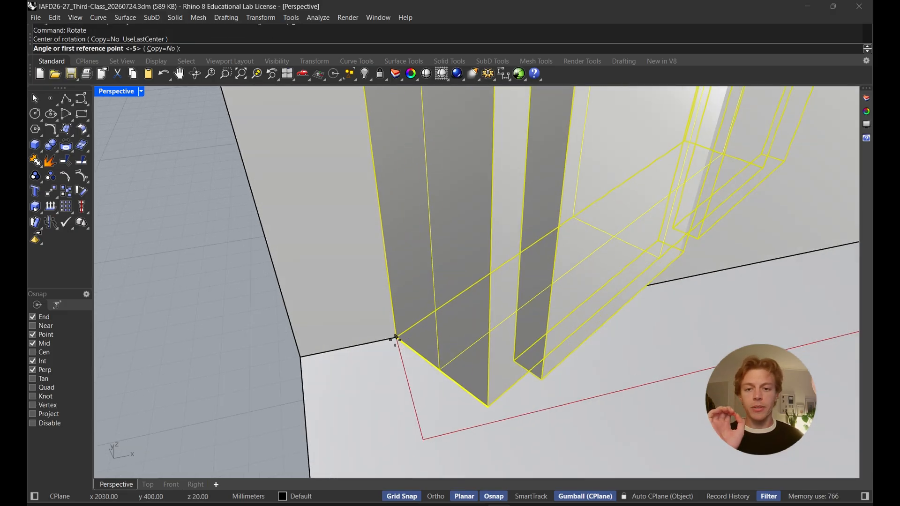
{"action": "left_click", "coordinate": [488, 407]}
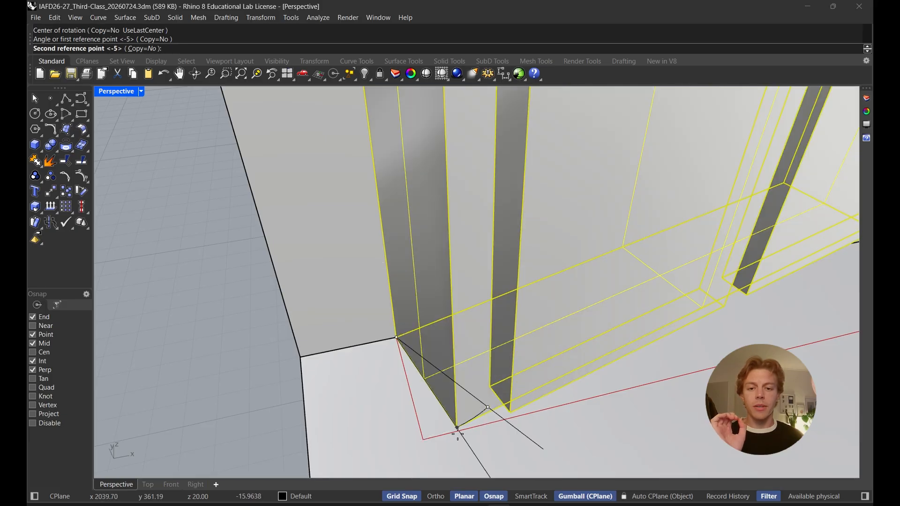
{"action": "left_click", "coordinate": [433, 439]}
{"action": "scroll", "coordinate": [437, 427], "scroll_direction": "down", "scroll_amount": 8}
{"action": "scroll", "coordinate": [502, 365], "scroll_direction": "down", "scroll_amount": 5}
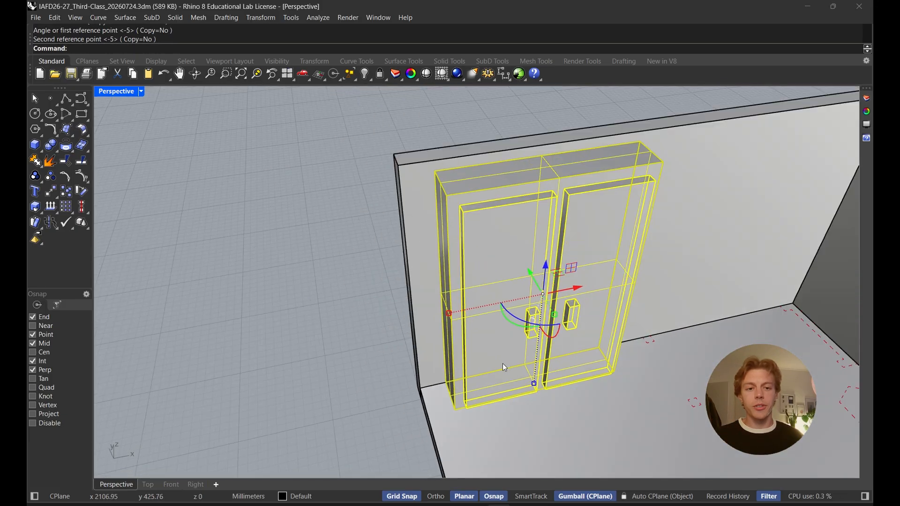
{"action": "right_click_drag", "start_coordinate": [502, 366], "coordinate": [433, 361], "text": "shift"}
{"action": "key", "text": "Escape"}
- Select the tipped-over desk and show it close up in the Top view of the four-viewport layout
{"action": "right_click_drag", "start_coordinate": [362, 233], "coordinate": [530, 274]}
{"action": "scroll", "coordinate": [589, 289], "scroll_direction": "down", "scroll_amount": 3}
{"action": "right_click_drag", "start_coordinate": [530, 274], "coordinate": [578, 260], "text": "shift"}
{"action": "scroll", "coordinate": [506, 246], "scroll_direction": "down", "scroll_amount": 2}
{"action": "left_click", "coordinate": [599, 305]}
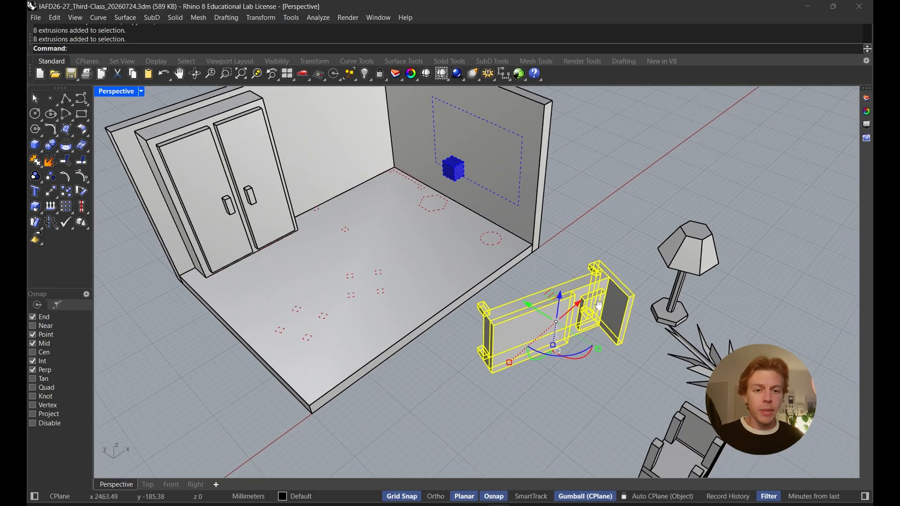
{"action": "right_click_drag", "start_coordinate": [599, 305], "coordinate": [375, 150]}
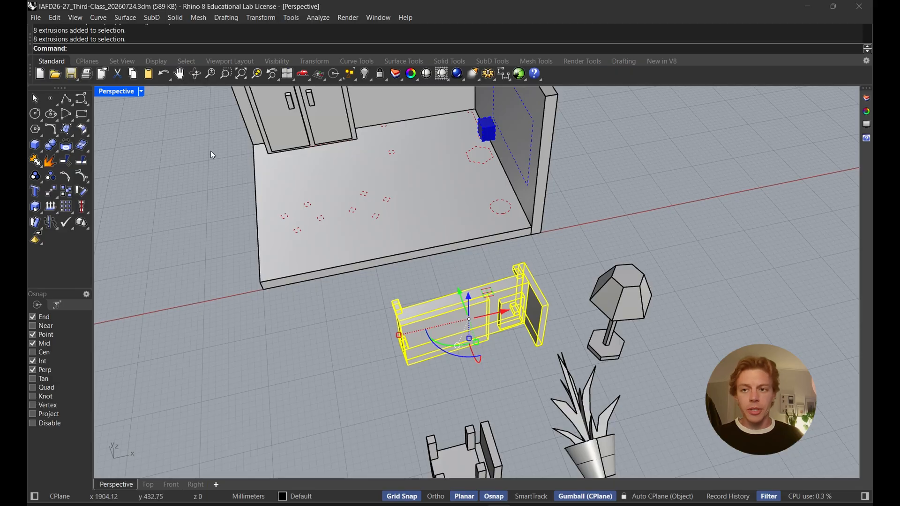
{"action": "double_click", "coordinate": [132, 95]}
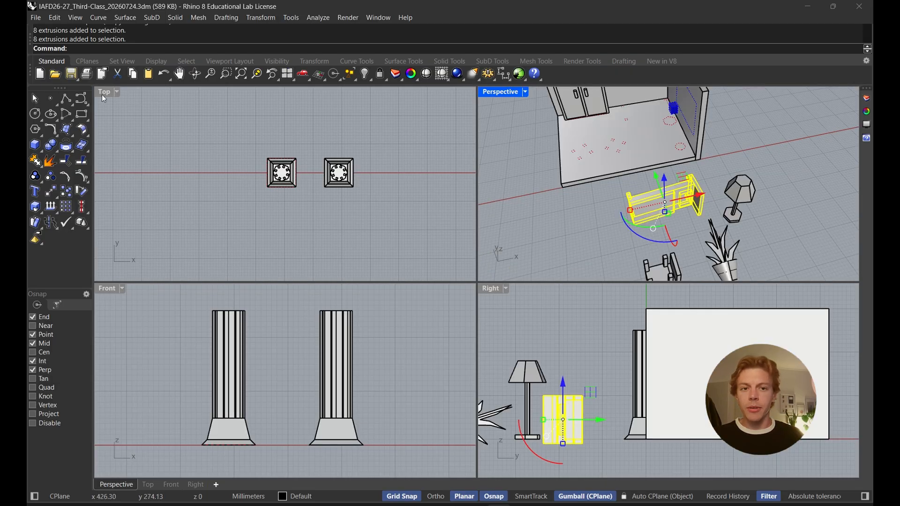
{"action": "scroll", "coordinate": [292, 165], "scroll_direction": "down", "scroll_amount": 2}
{"action": "right_click_drag", "start_coordinate": [309, 162], "coordinate": [242, 143]}
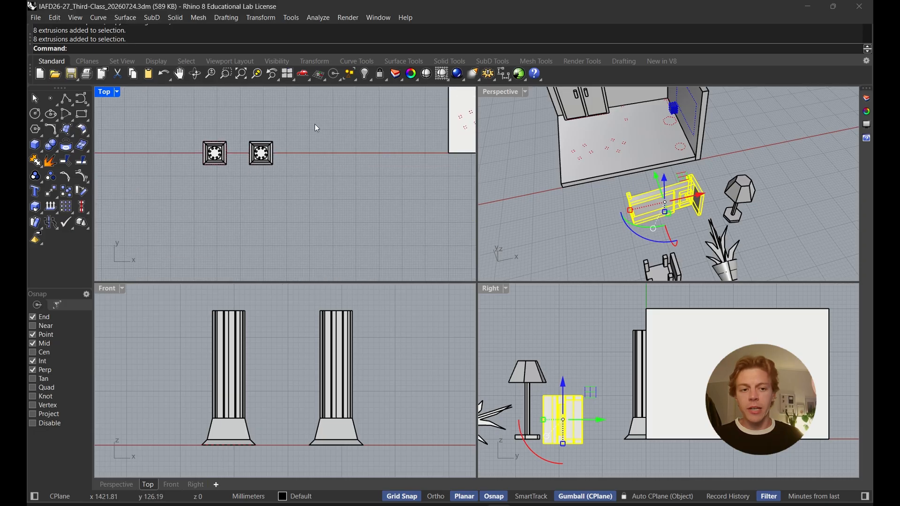
{"action": "right_click_drag", "start_coordinate": [328, 165], "coordinate": [239, 163]}
{"action": "right_click_drag", "start_coordinate": [422, 187], "coordinate": [275, 172]}
{"action": "scroll", "coordinate": [298, 180], "scroll_direction": "up", "scroll_amount": 8}
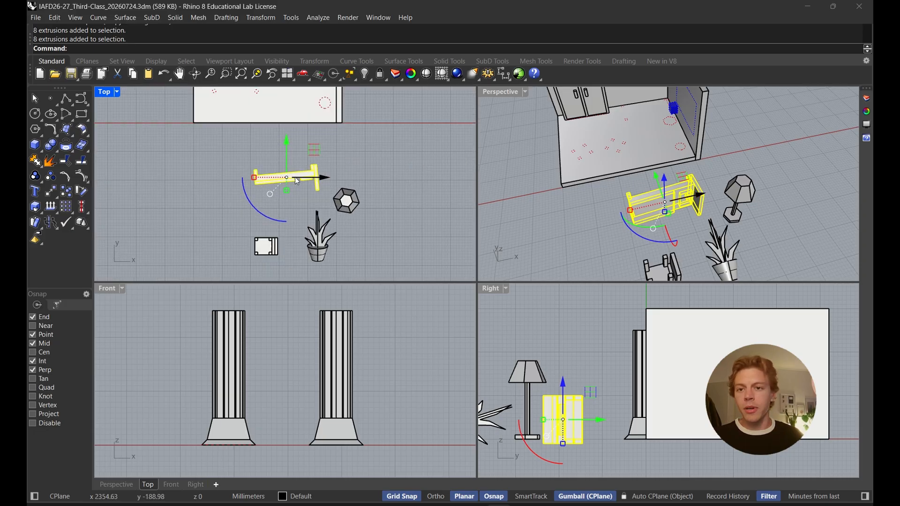
{"action": "right_click_drag", "start_coordinate": [252, 201], "coordinate": [259, 203]}
{"action": "scroll", "coordinate": [263, 206], "scroll_direction": "up", "scroll_amount": 3}
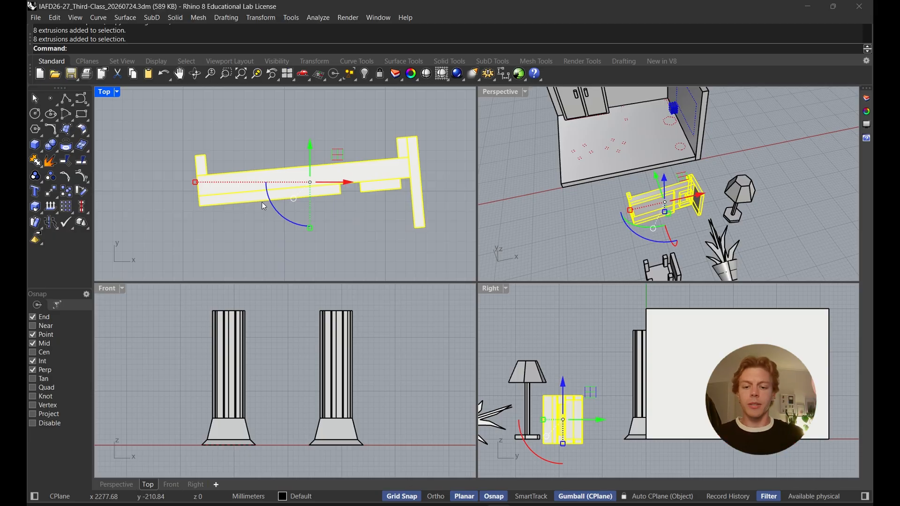
- Try to rotate the tipped-over bed in the Right view about its upper leg corner, using the corner below as reference
{"action": "type", "text": "rotate"}
{"action": "key", "text": "Return"}
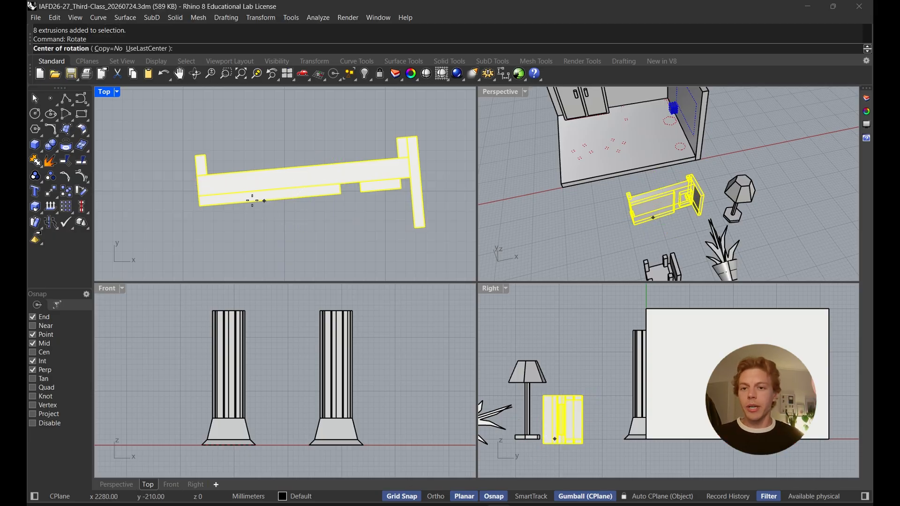
{"action": "left_click", "coordinate": [196, 155]}
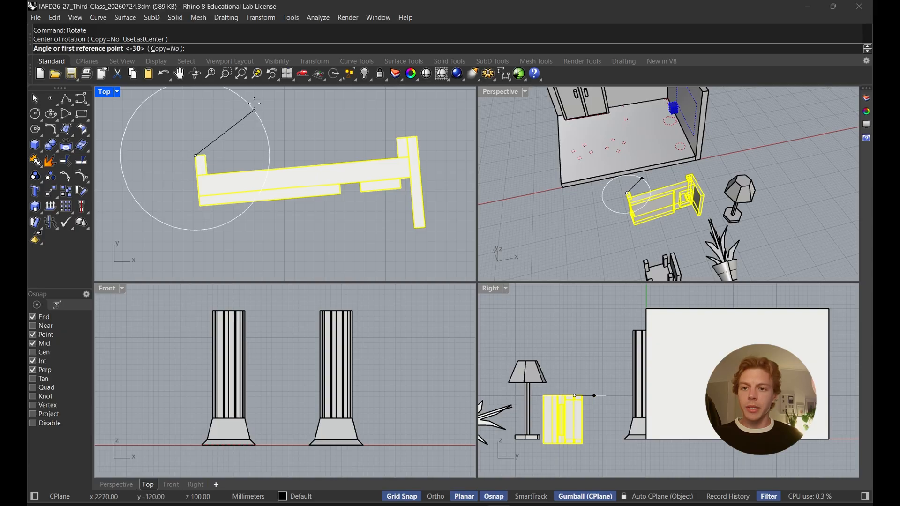
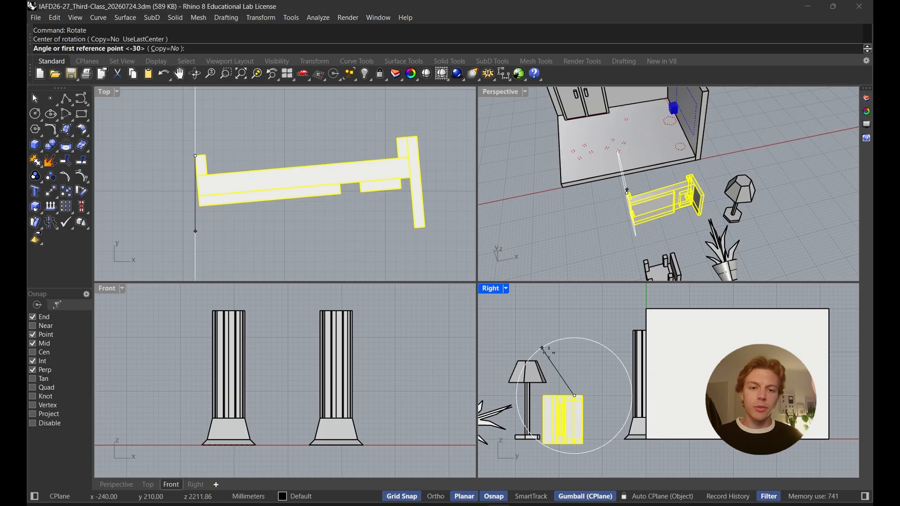
{"action": "scroll", "coordinate": [576, 454], "scroll_direction": "up", "scroll_amount": 3}
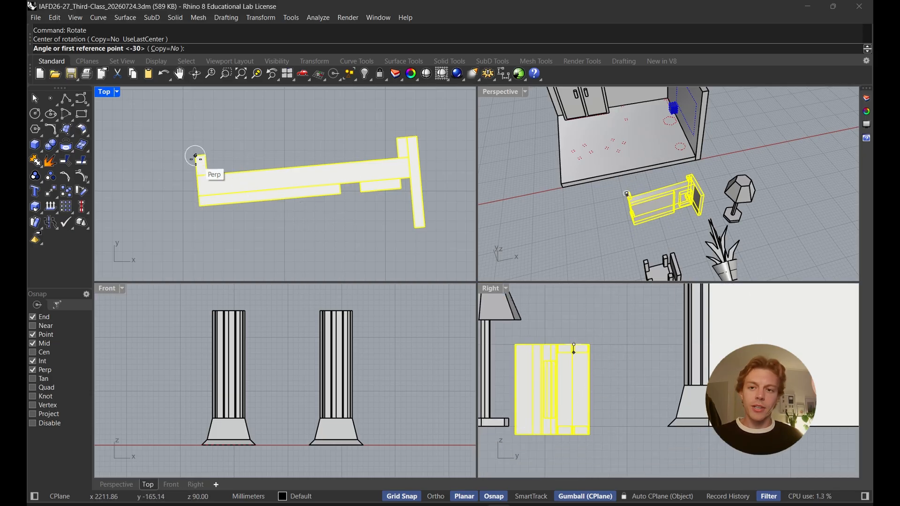
{"action": "left_click", "coordinate": [573, 434]}
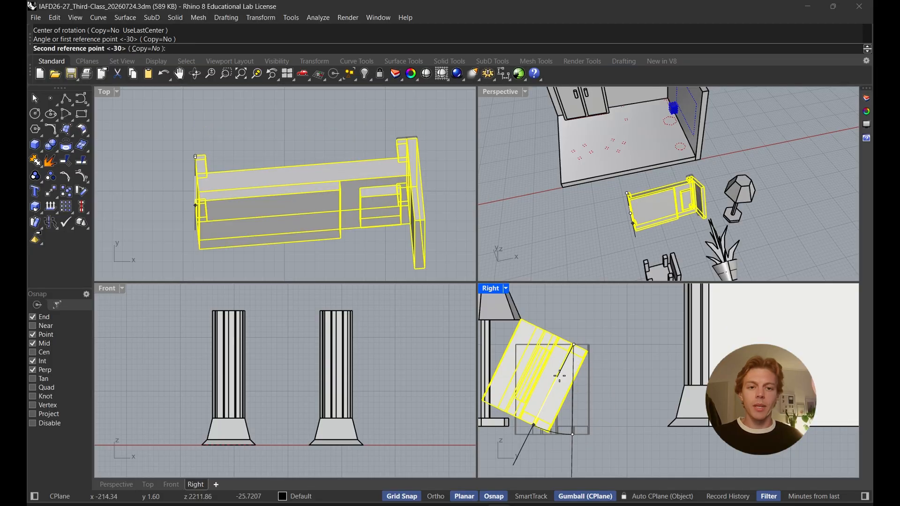
{"action": "left_click", "coordinate": [573, 345]}
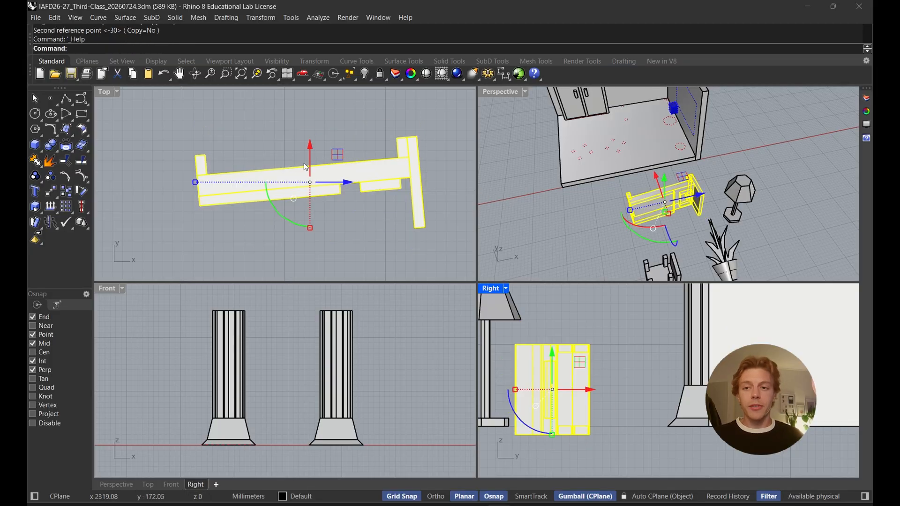
- Try straightening the bed in the Top view by rotating it freehand about its footboard-end leg corner, and undo the rotation
{"action": "type", "text": "rotate"}
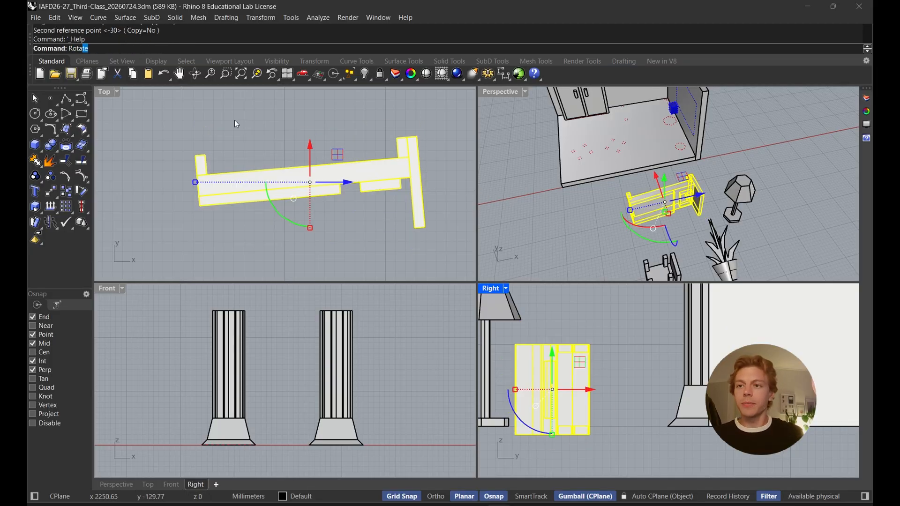
{"action": "key", "text": "Return"}
{"action": "left_click", "coordinate": [194, 156]}
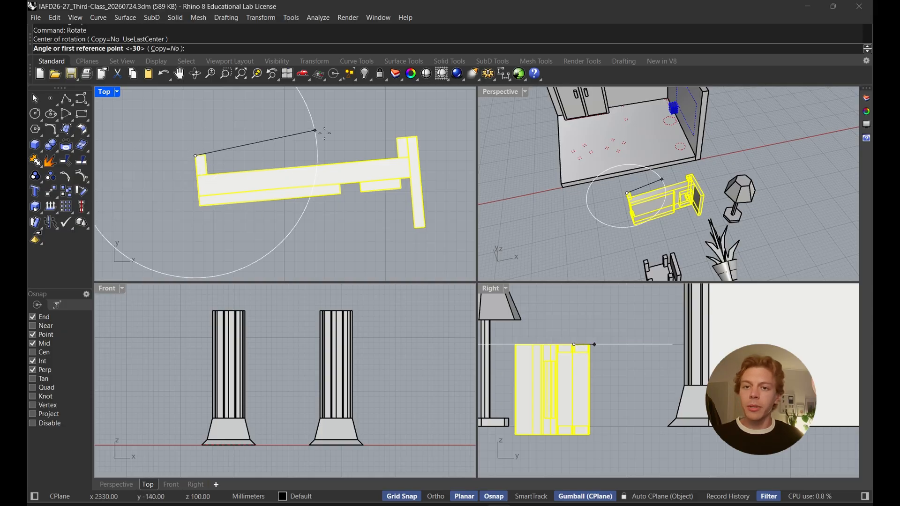
{"action": "left_click", "coordinate": [417, 137]}
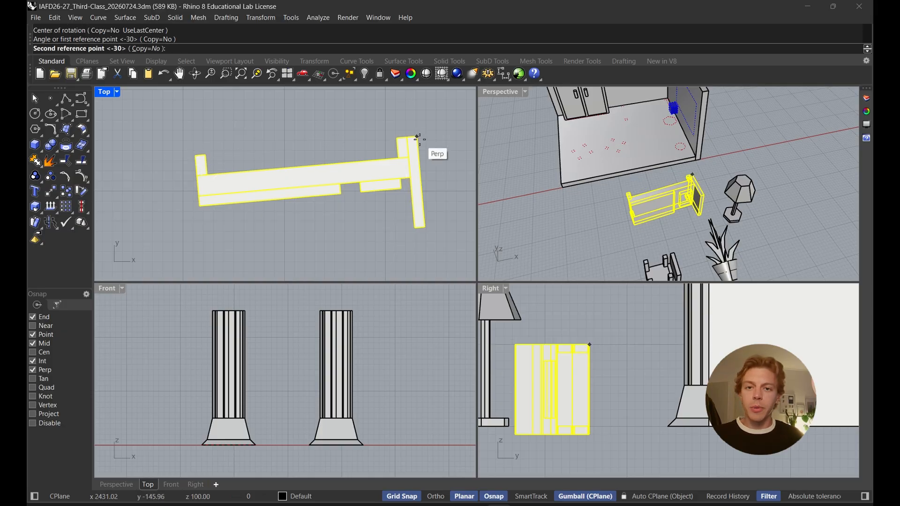
{"action": "left_click", "coordinate": [420, 160]}
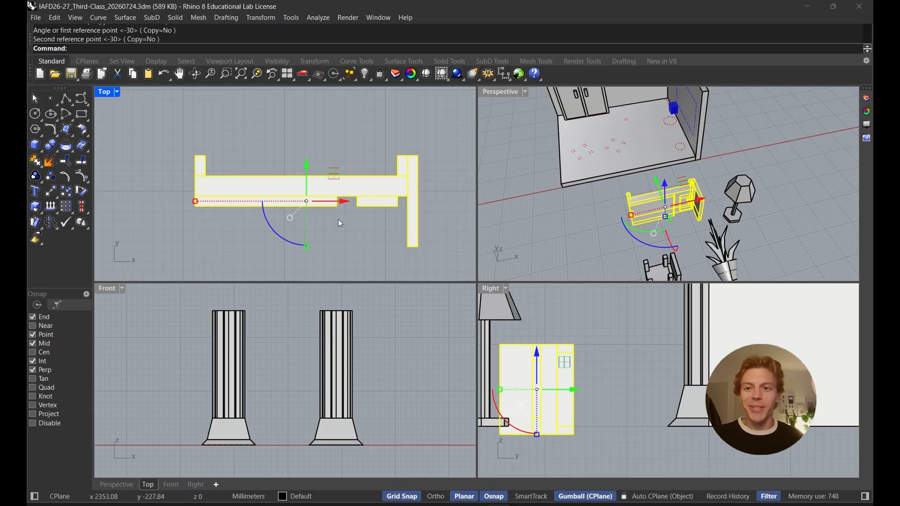
{"action": "key", "text": "ctrl+z"}
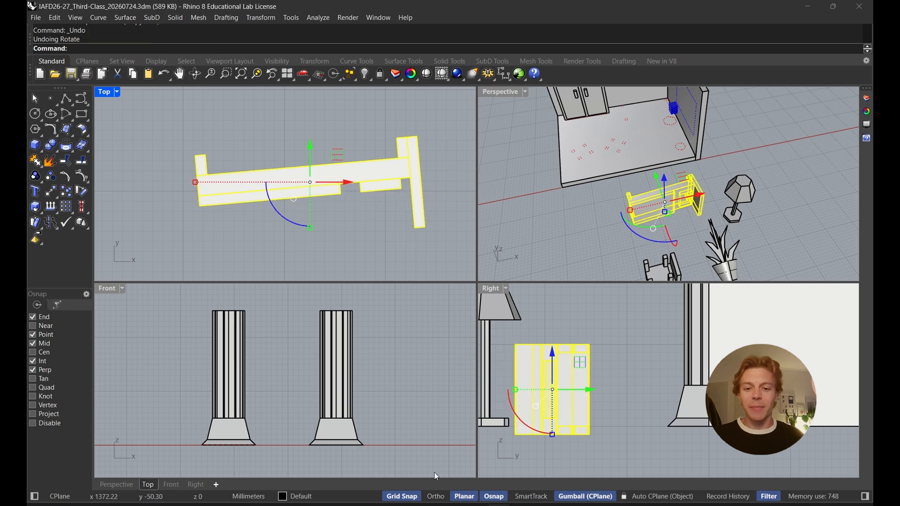
- With Ortho on, rotate the bed in the Top view about its footboard-end leg corner until its length runs exactly along the x axis
{"action": "type", "text": "Rotae"}
{"action": "key", "text": "Return"}
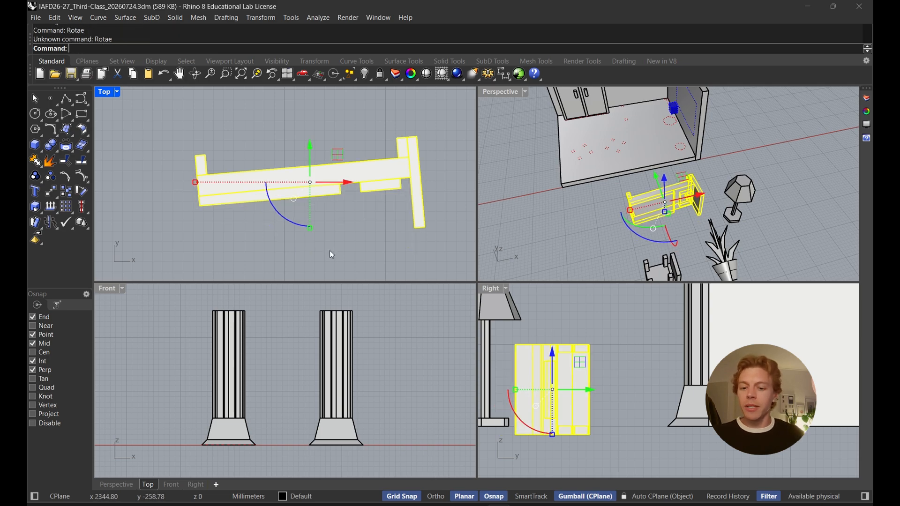
{"action": "type", "text": "Rotate"}
{"action": "key", "text": "Return"}
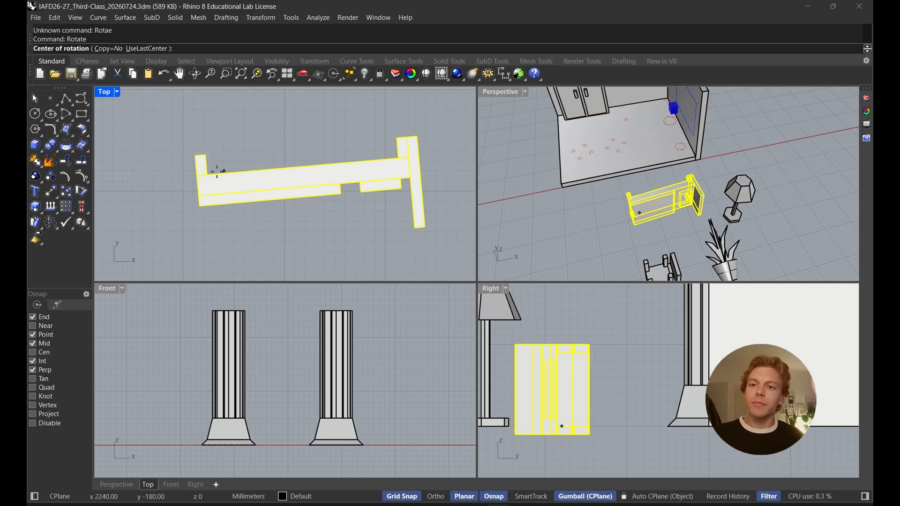
{"action": "left_click", "coordinate": [195, 155]}
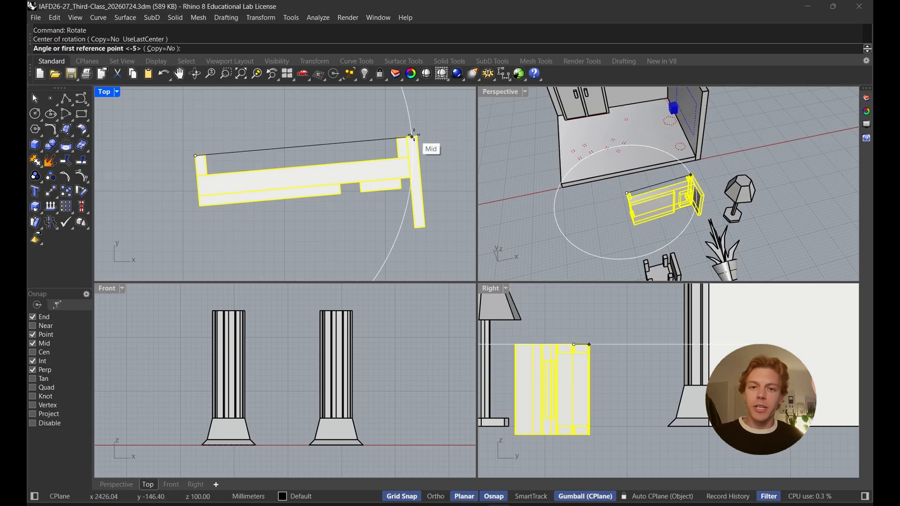
{"action": "left_click", "coordinate": [413, 136]}
{"action": "left_click", "coordinate": [447, 498]}
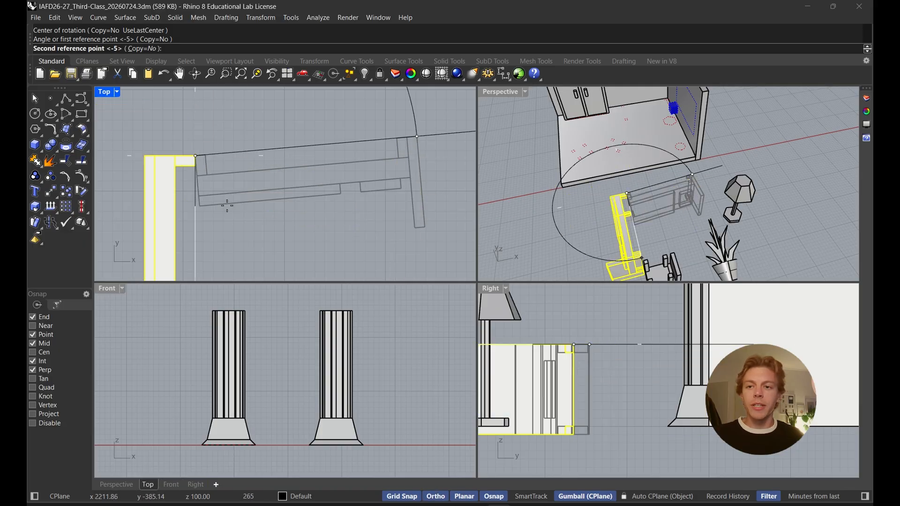
{"action": "left_click", "coordinate": [451, 152]}
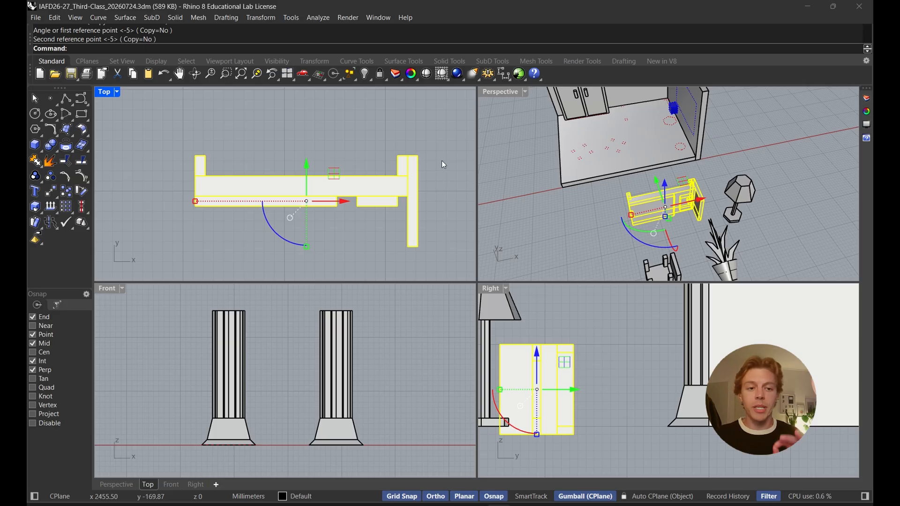
{"action": "left_click", "coordinate": [435, 497]}
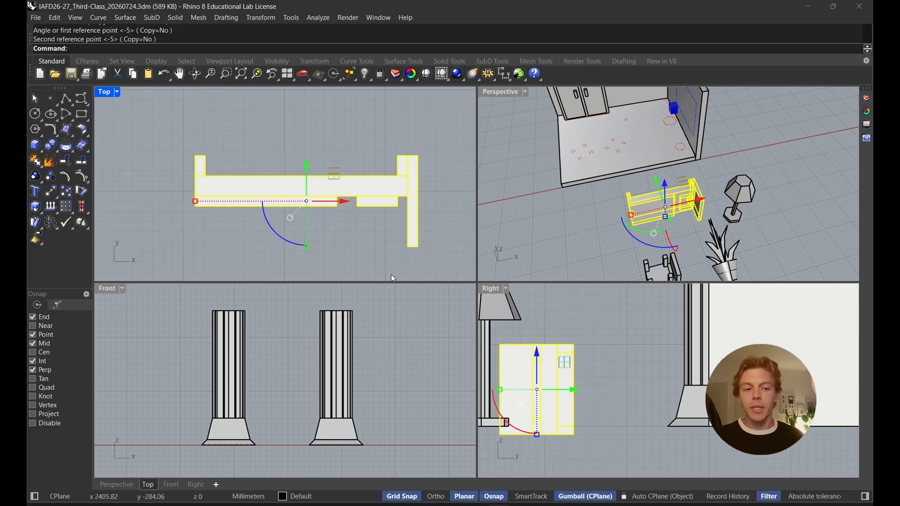
- Try tilting the bed about its long axis with the gumball in the Perspective view, and bring it back to its starting angle
{"action": "scroll", "coordinate": [411, 221], "scroll_direction": "down", "scroll_amount": 2}
{"action": "right_click_drag", "start_coordinate": [291, 220], "coordinate": [269, 189]}
{"action": "scroll", "coordinate": [298, 148], "scroll_direction": "up", "scroll_amount": 4}
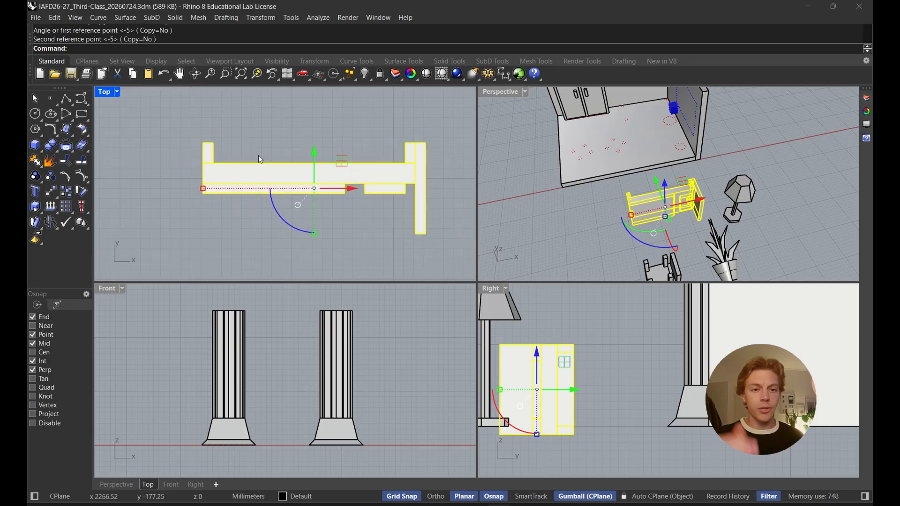
{"action": "right_click_drag", "start_coordinate": [551, 201], "coordinate": [682, 168]}
{"action": "scroll", "coordinate": [652, 176], "scroll_direction": "up", "scroll_amount": 5}
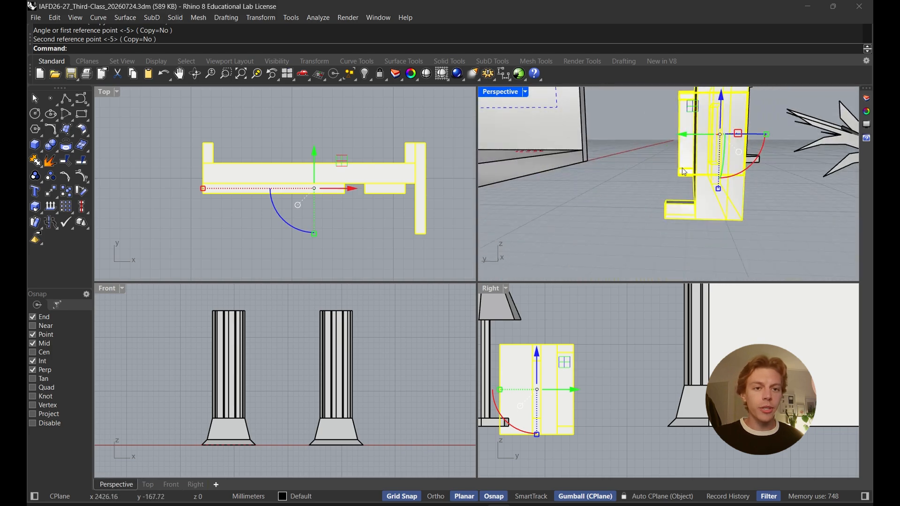
{"action": "right_click_drag", "start_coordinate": [703, 203], "coordinate": [636, 194]}
{"action": "left_click_drag", "start_coordinate": [636, 194], "coordinate": [648, 177]}
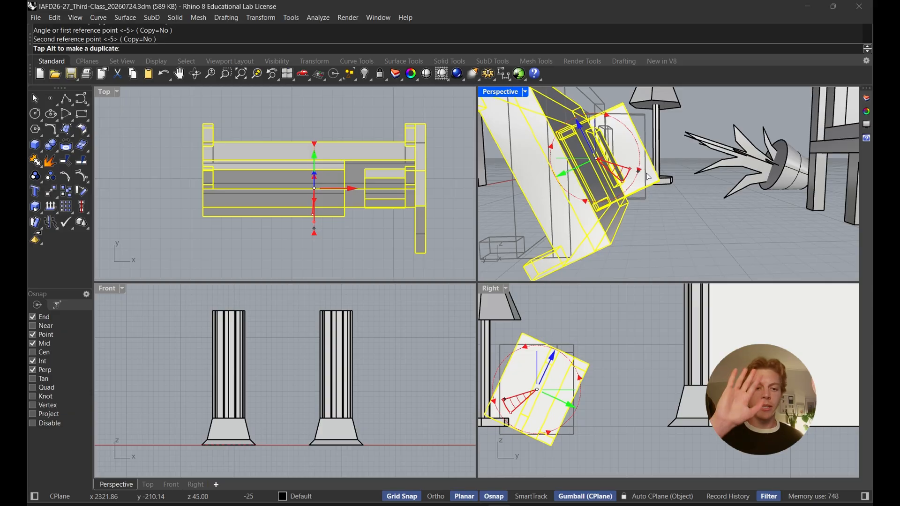
{"action": "left_click_drag", "start_coordinate": [648, 177], "coordinate": [629, 184]}
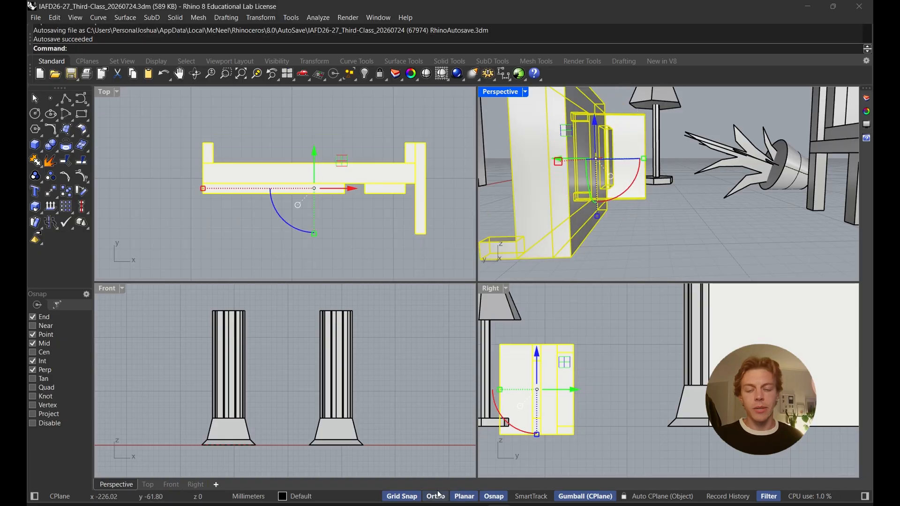
- Rotate the bed a quarter turn about its long axis with the gumball so it stands on its legs, and deselect it
{"action": "left_click_drag", "start_coordinate": [628, 191], "coordinate": [630, 140]}
{"action": "left_click", "coordinate": [688, 197]}
{"action": "right_click_drag", "start_coordinate": [688, 196], "coordinate": [648, 182]}
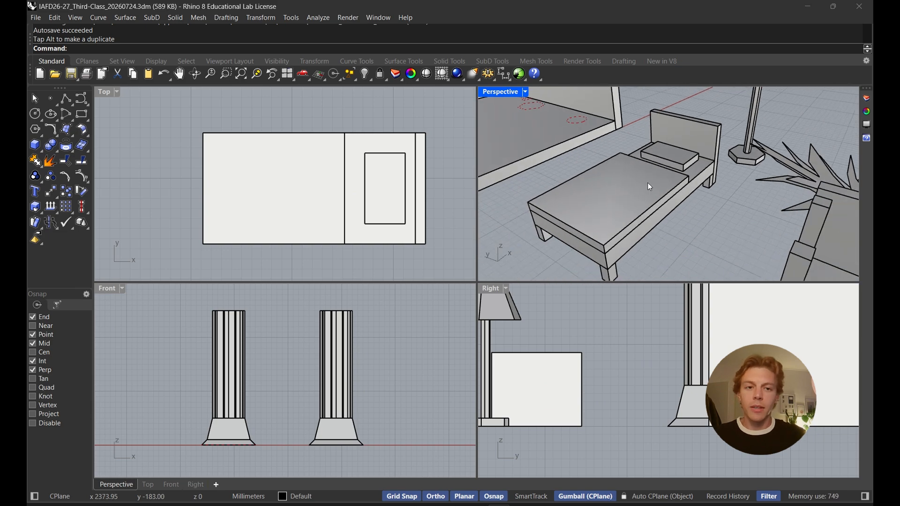
- Move the bed from the bottom outer corner of its front leg to the matching corner of the dashed leg outline in the room
{"action": "key", "text": "Return"}
{"action": "left_click", "coordinate": [647, 183]}
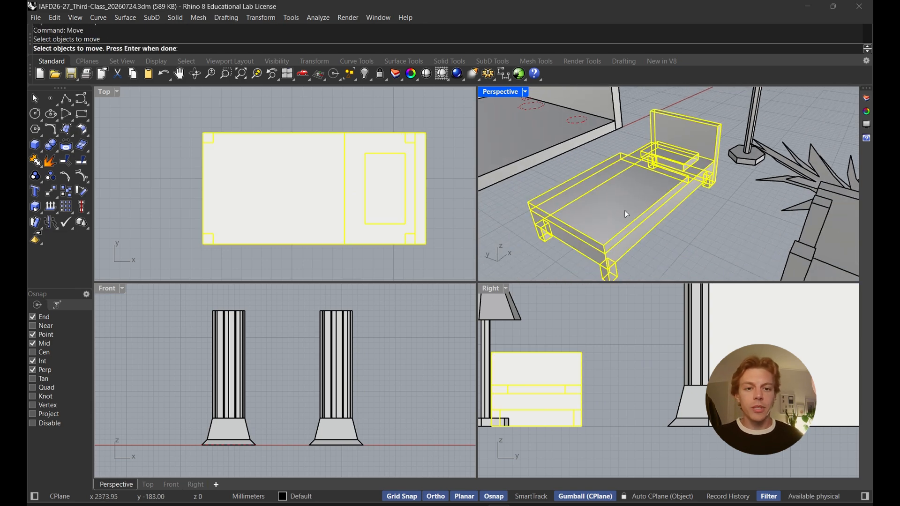
{"action": "right_click_drag", "start_coordinate": [647, 183], "coordinate": [635, 183]}
{"action": "key", "text": "Return"}
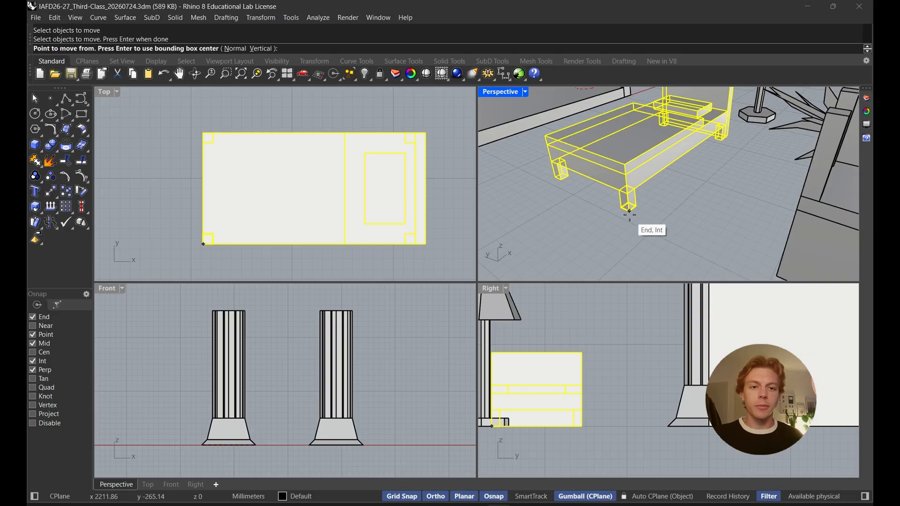
{"action": "left_click", "coordinate": [629, 211]}
{"action": "right_click_drag", "start_coordinate": [558, 150], "coordinate": [740, 271], "text": "shift"}
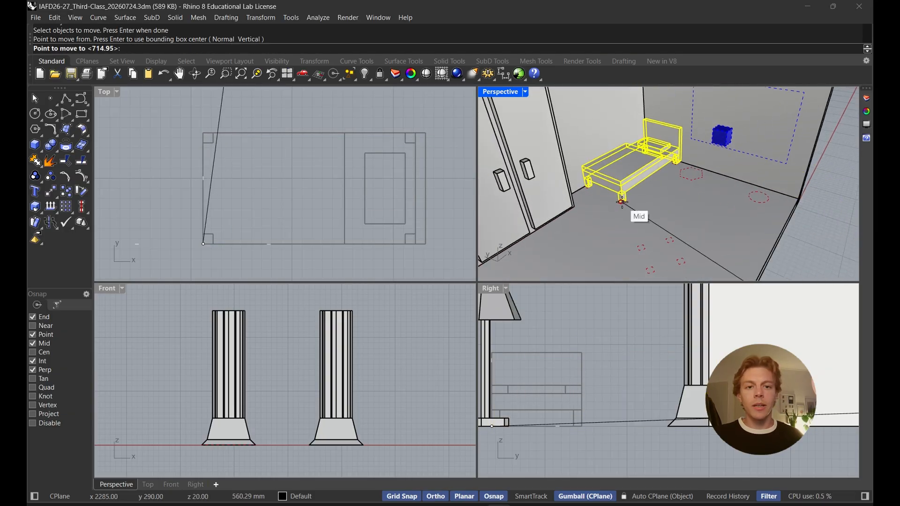
{"action": "scroll", "coordinate": [643, 201], "scroll_direction": "up", "scroll_amount": 5}
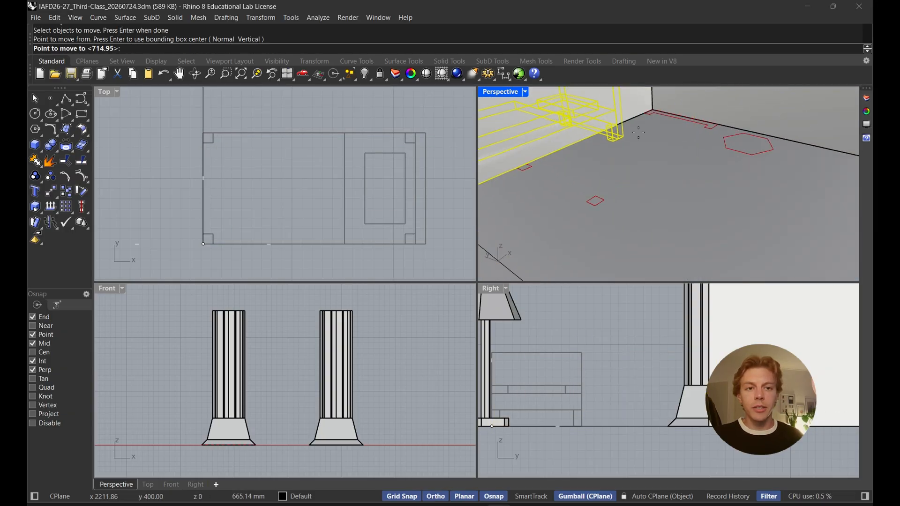
{"action": "left_click", "coordinate": [595, 201]}
- Select the upside-down chair outside the room, turn it upright with the gumball, and deselect it
{"action": "scroll", "coordinate": [660, 179], "scroll_direction": "down", "scroll_amount": 5}
{"action": "right_click_drag", "start_coordinate": [660, 179], "coordinate": [685, 162]}
{"action": "scroll", "coordinate": [684, 197], "scroll_direction": "down", "scroll_amount": 5}
{"action": "scroll", "coordinate": [685, 166], "scroll_direction": "down", "scroll_amount": 3}
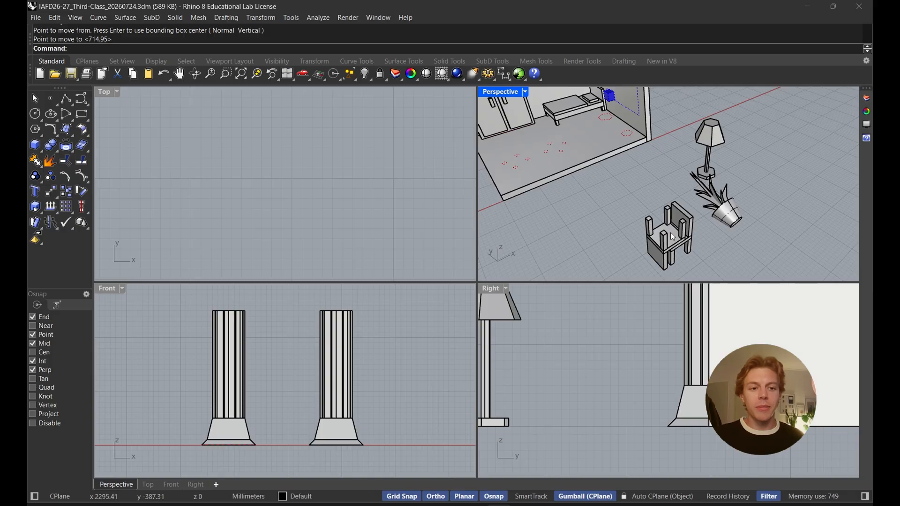
{"action": "right_click_drag", "start_coordinate": [670, 232], "coordinate": [656, 191]}
{"action": "left_click", "coordinate": [637, 184]}
{"action": "left_click", "coordinate": [619, 176]}
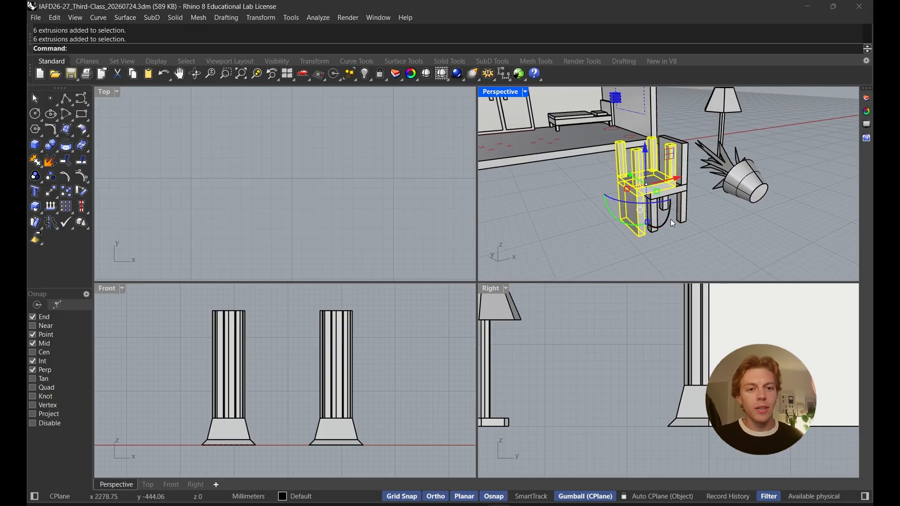
{"action": "left_click_drag", "start_coordinate": [668, 218], "coordinate": [629, 172]}
{"action": "left_click", "coordinate": [616, 201]}
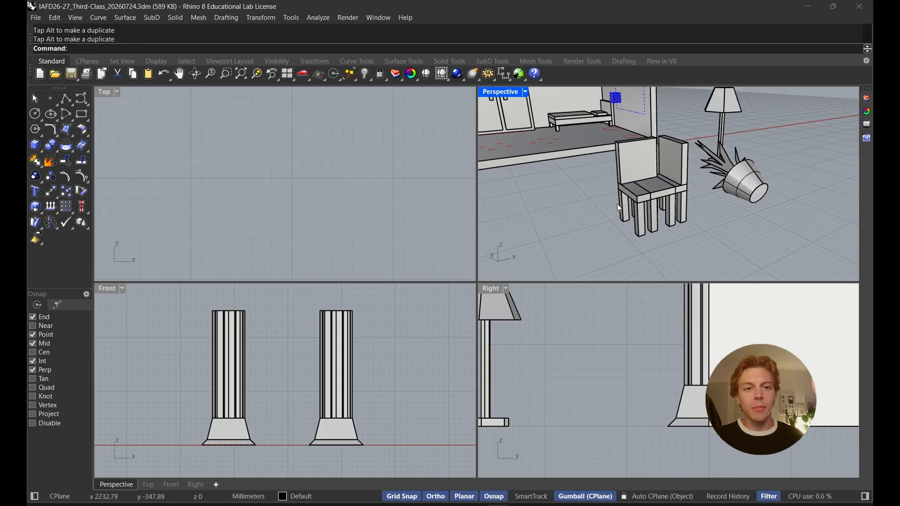
- Select the newly righted chair and pull it away from the overlapping second chair, towards the room
{"action": "right_click_drag", "start_coordinate": [617, 204], "coordinate": [641, 221]}
{"action": "left_click", "coordinate": [642, 222]}
{"action": "left_click_drag", "start_coordinate": [641, 229], "coordinate": [584, 167]}
{"action": "right_click_drag", "start_coordinate": [583, 167], "coordinate": [703, 201]}
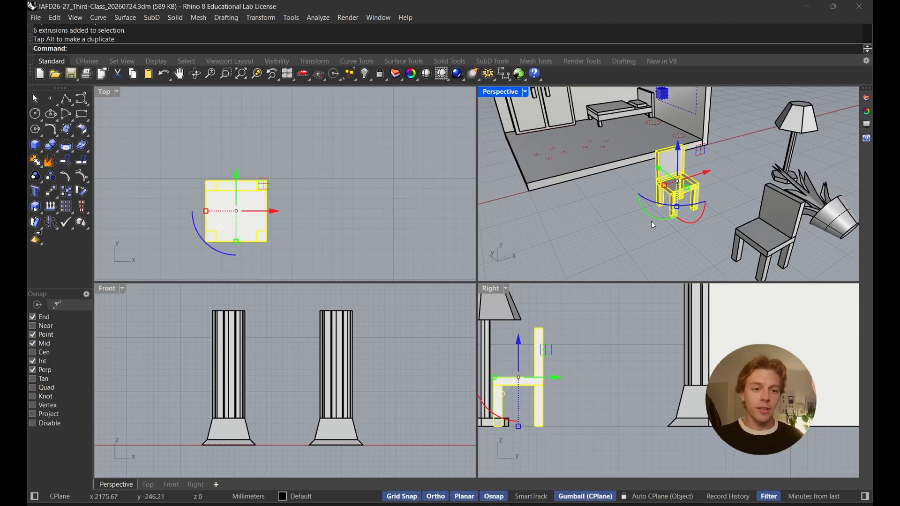
- Move the selected chair from the bottom corner of its front leg to the matching corner of the dashed leg outline on the room floor
{"action": "type", "text": "move"}
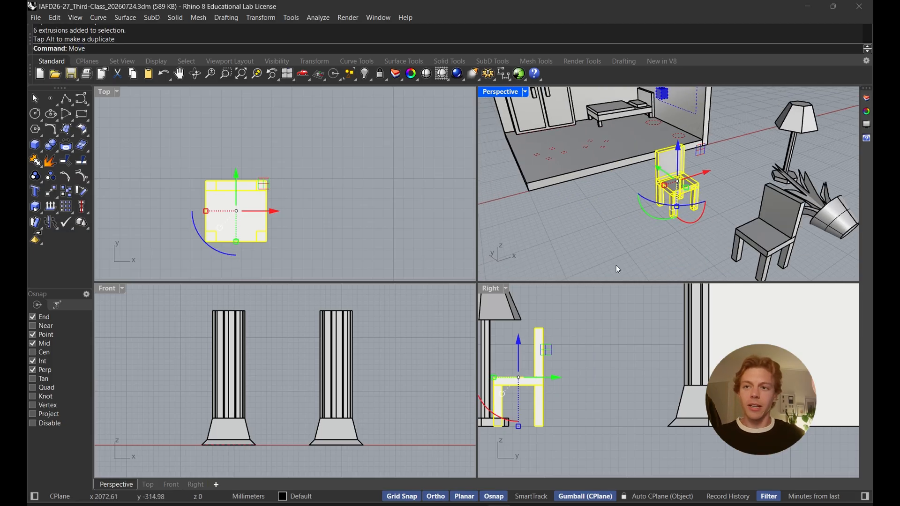
{"action": "key", "text": "Return"}
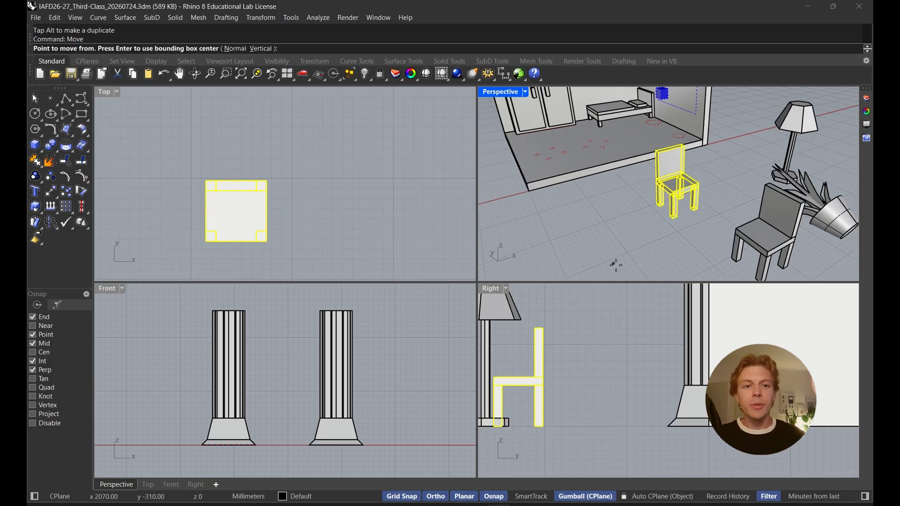
{"action": "left_click", "coordinate": [673, 219]}
{"action": "right_click_drag", "start_coordinate": [581, 175], "coordinate": [553, 235]}
{"action": "scroll", "coordinate": [553, 236], "scroll_direction": "up", "scroll_amount": 8}
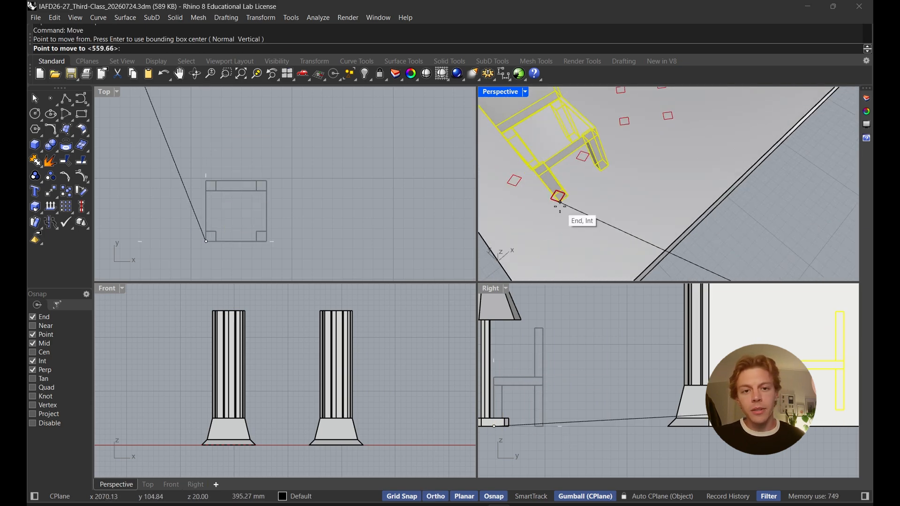
{"action": "left_click", "coordinate": [558, 197]}
{"action": "mouse_move", "coordinate": [559, 196]}
{"action": "right_mouse_down", "text": "shift"}
{"action": "mouse_move", "coordinate": [660, 220]}
{"action": "mouse_move", "coordinate": [643, 196]}
{"action": "mouse_move", "coordinate": [603, 206]}
{"action": "right_mouse_up", "text": "shift"}
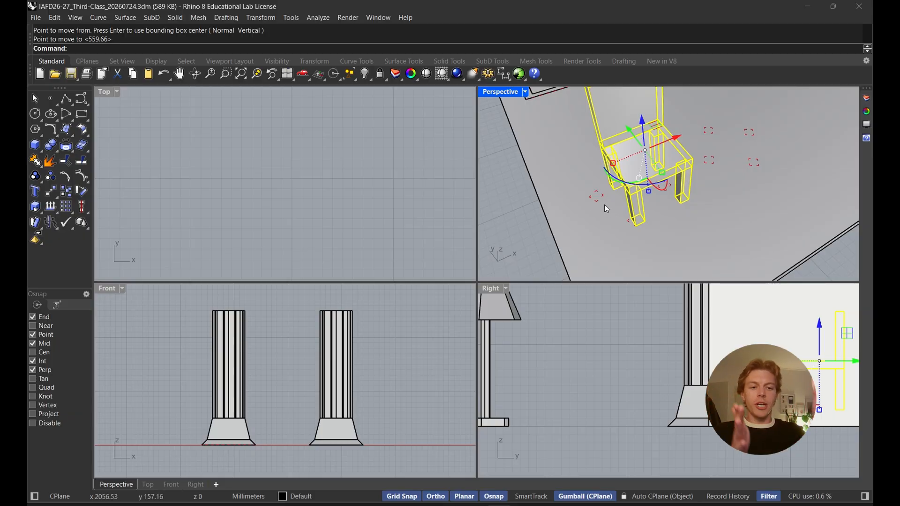
{"action": "scroll", "coordinate": [604, 204], "scroll_direction": "down", "scroll_amount": 3}
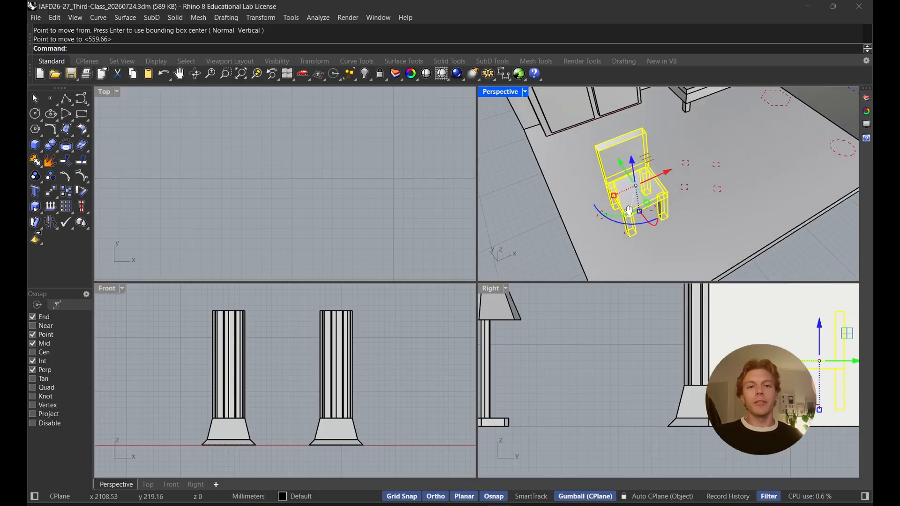
- Rotate the selected chair about the bottom corner of its front leg so its other front leg aligns with its dashed outline, and deselect it
{"action": "right_click_drag", "start_coordinate": [604, 205], "coordinate": [609, 279], "text": "shift"}
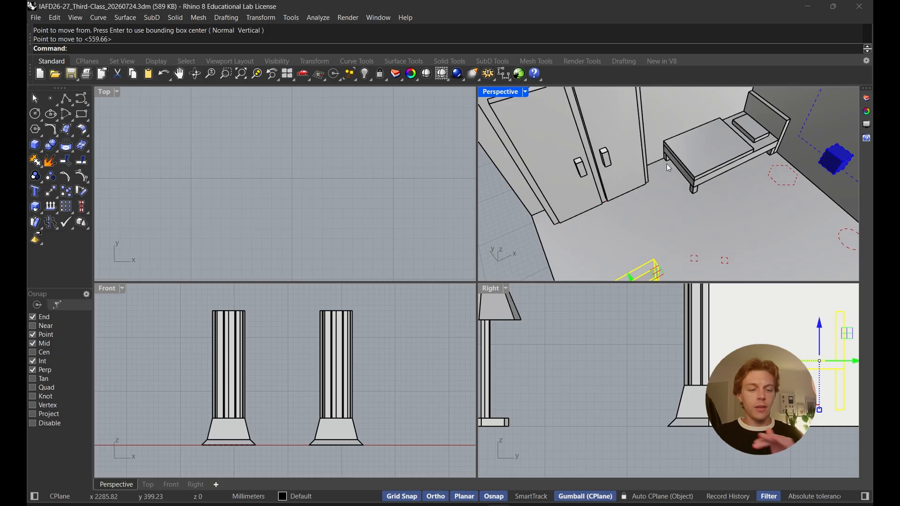
{"action": "right_click_drag", "start_coordinate": [662, 276], "coordinate": [664, 195], "text": "shift"}
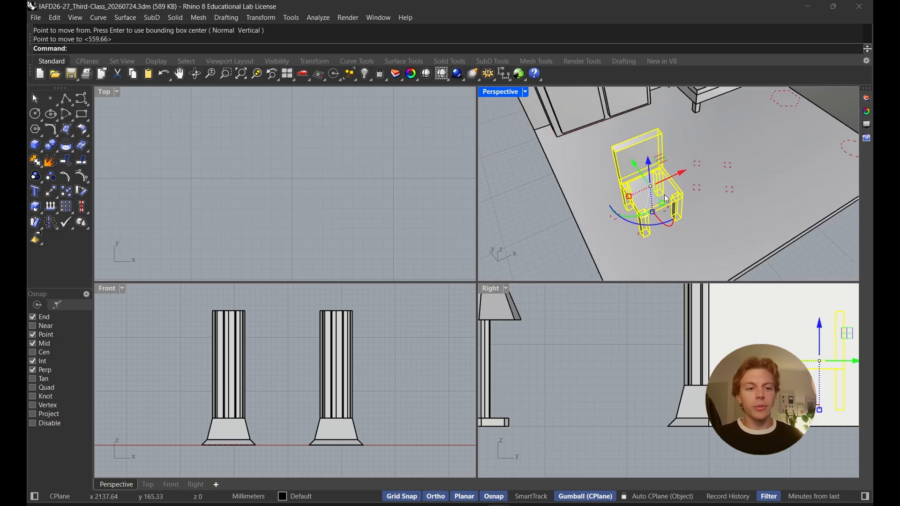
{"action": "type", "text": "rotate"}
{"action": "key", "text": "Return"}
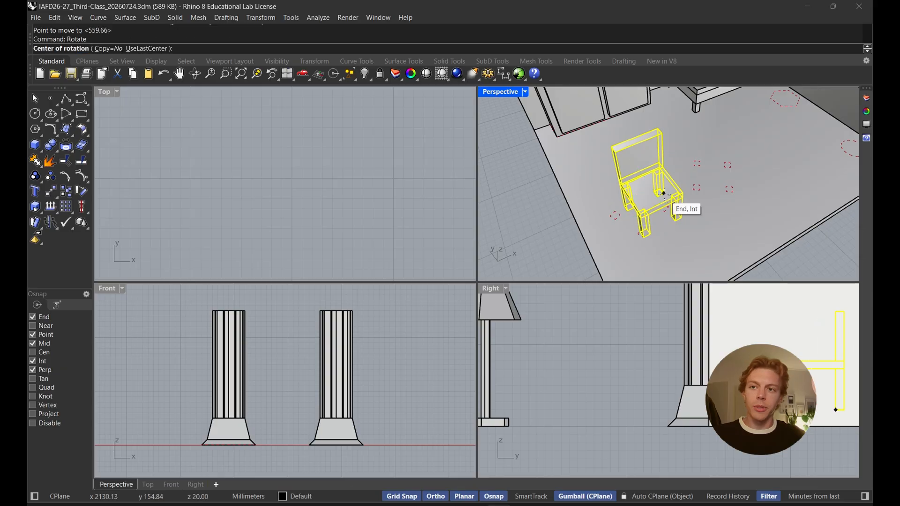
{"action": "scroll", "coordinate": [664, 194], "scroll_direction": "up", "scroll_amount": 2}
{"action": "left_click", "coordinate": [635, 248]}
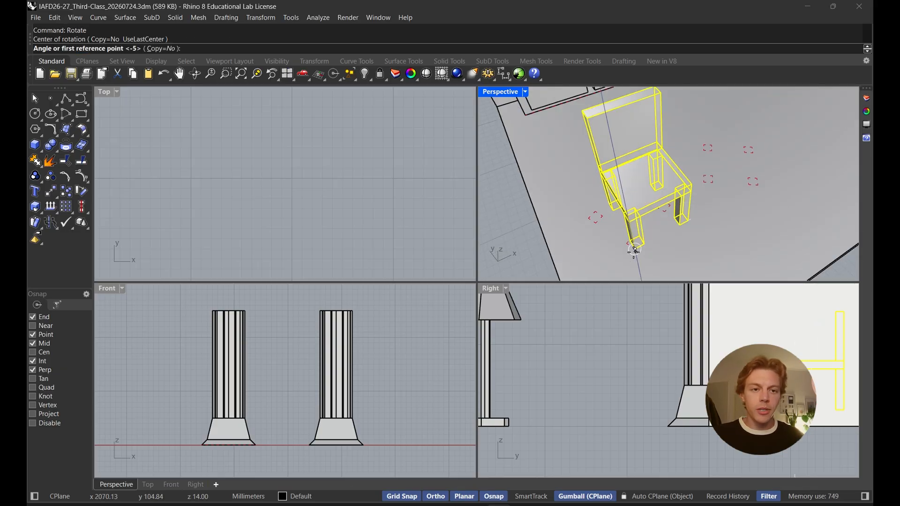
{"action": "left_click", "coordinate": [688, 221]}
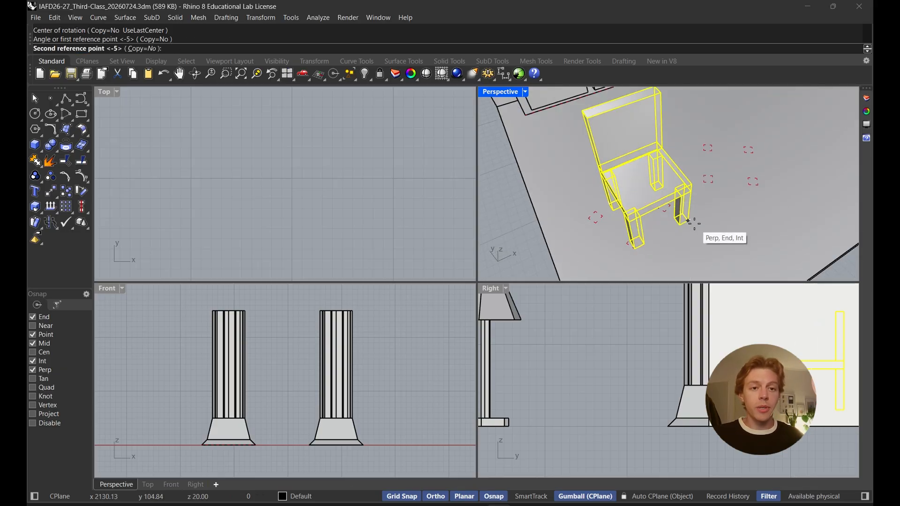
{"action": "left_click", "coordinate": [672, 207]}
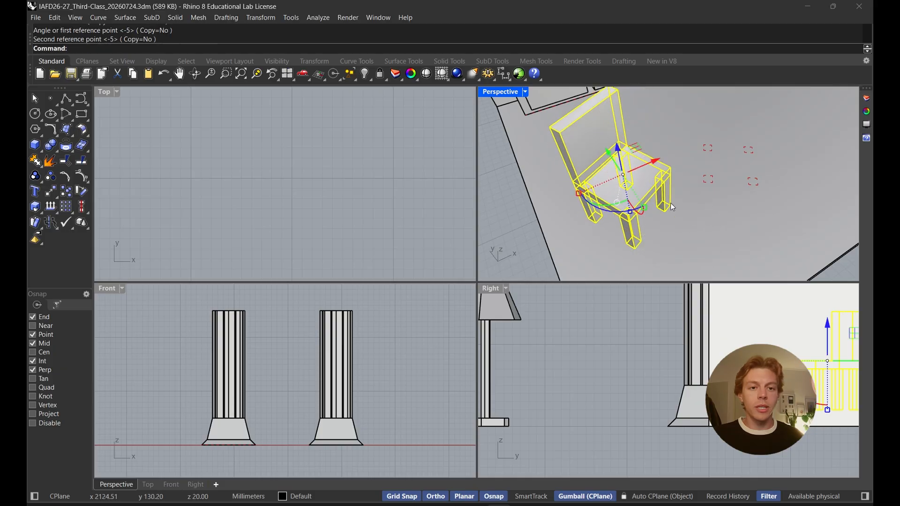
{"action": "left_click", "coordinate": [524, 223]}
- Move the second chair into the room, from the bottom corner of its front leg to the matching corner of the remaining dashed leg outlines
{"action": "scroll", "coordinate": [576, 175], "scroll_direction": "down", "scroll_amount": 8}
{"action": "right_click_drag", "start_coordinate": [692, 204], "coordinate": [634, 130], "text": "shift"}
{"action": "left_click", "coordinate": [670, 188]}
{"action": "type", "text": "move"}
{"action": "key", "text": "Return"}
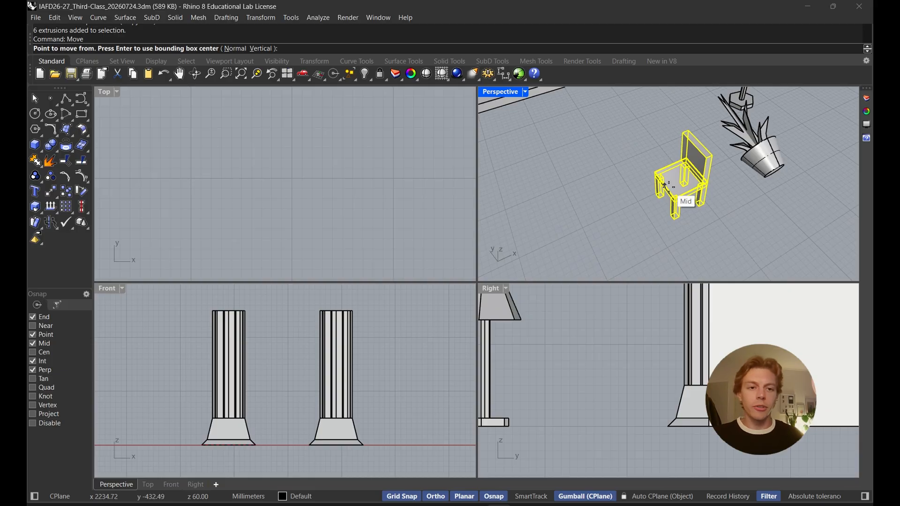
{"action": "left_click", "coordinate": [670, 224]}
{"action": "right_click_drag", "start_coordinate": [599, 171], "coordinate": [653, 251], "text": "shift"}
{"action": "scroll", "coordinate": [638, 185], "scroll_direction": "up", "scroll_amount": 8}
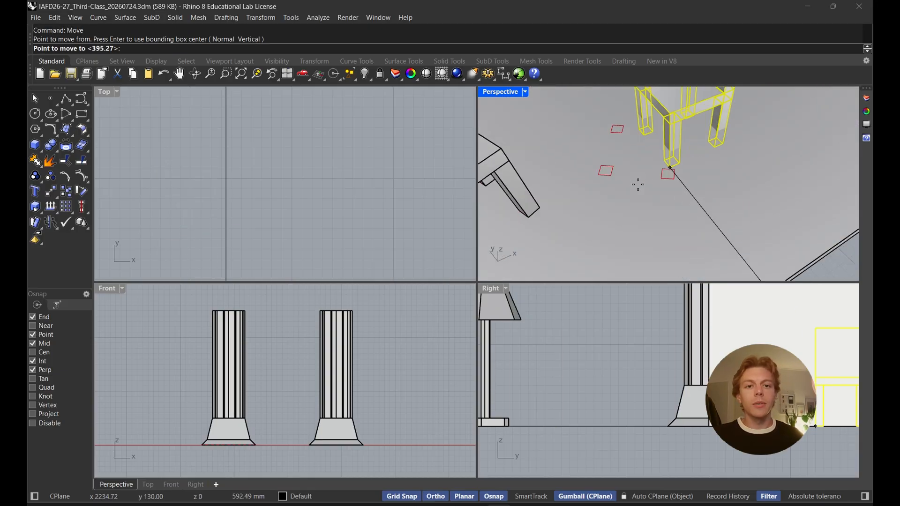
{"action": "scroll", "coordinate": [638, 185], "scroll_direction": "up", "scroll_amount": 3}
{"action": "left_click", "coordinate": [683, 173]}
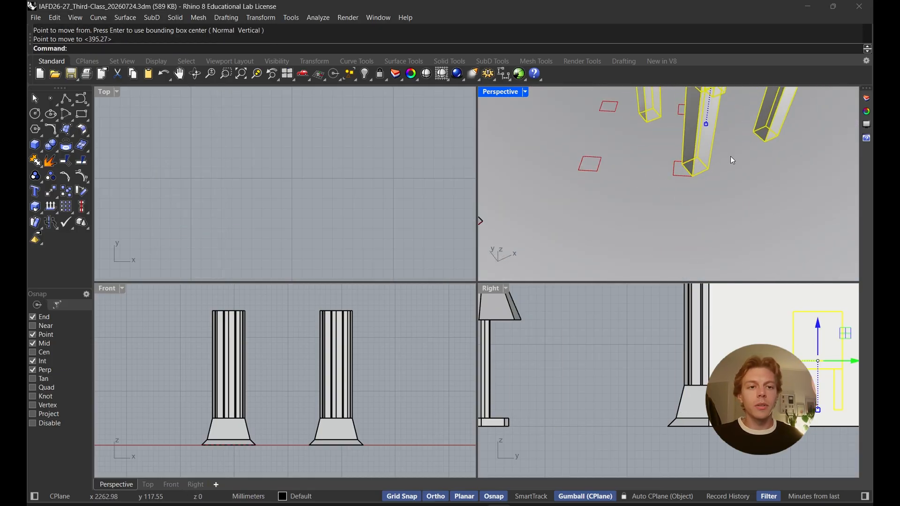
- Rotate the second chair about its placed front leg corner, aligning the other front leg with its dashed outline, and deselect it
{"action": "right_click_drag", "start_coordinate": [730, 156], "coordinate": [692, 180], "text": "shift"}
{"action": "type", "text": "Rotate"}
{"action": "key", "text": "Return"}
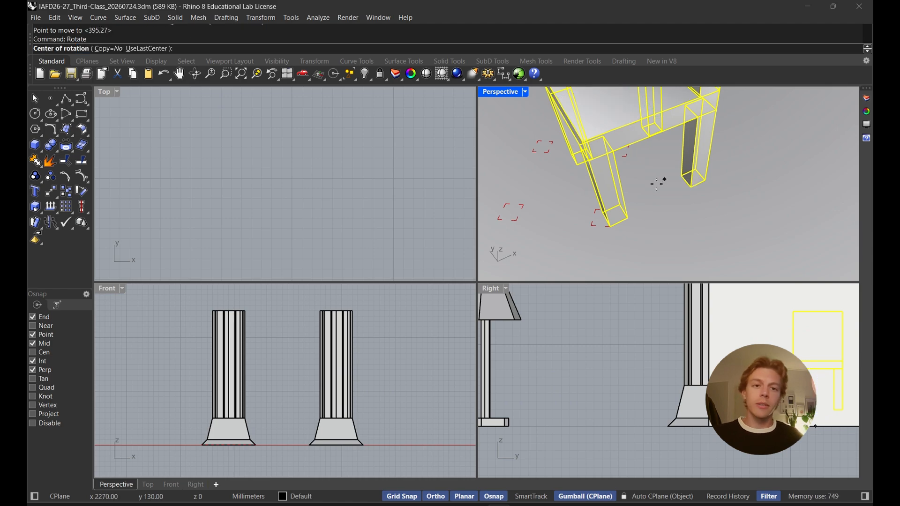
{"action": "left_click", "coordinate": [610, 226]}
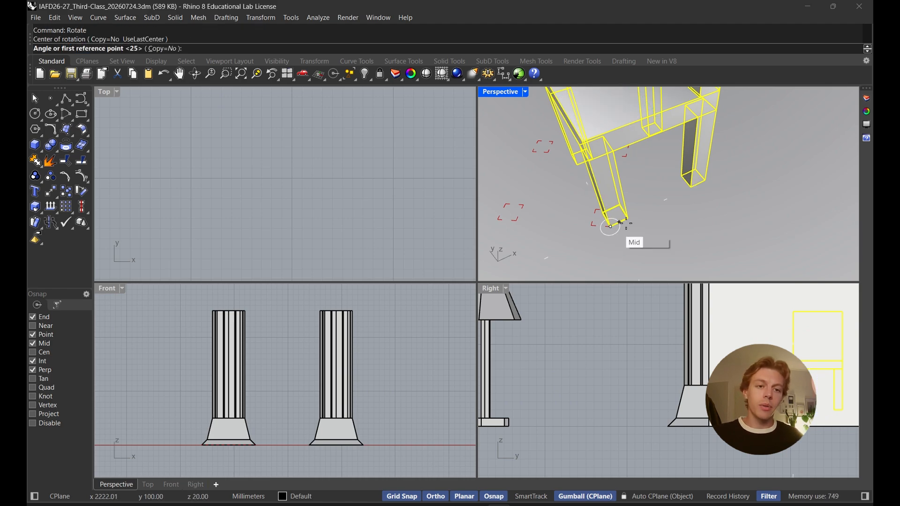
{"action": "left_click", "coordinate": [704, 180]}
{"action": "left_click", "coordinate": [628, 146]}
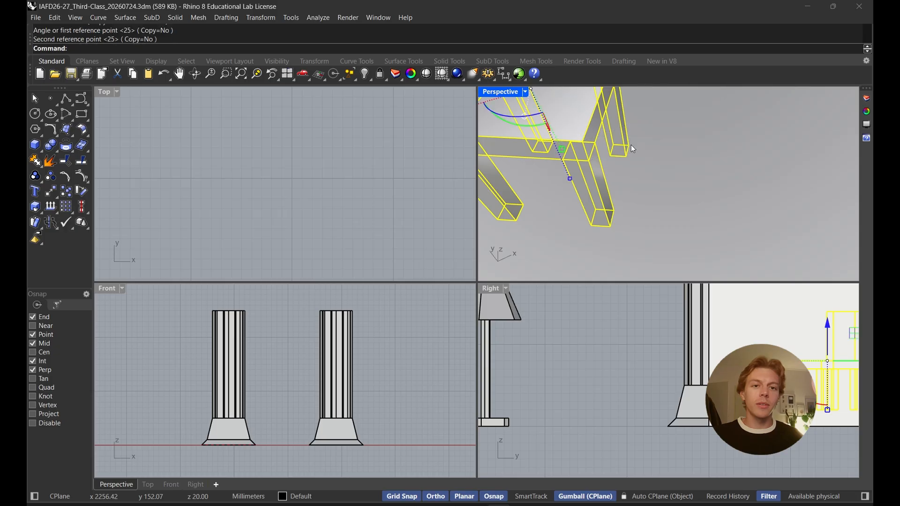
{"action": "scroll", "coordinate": [646, 146], "scroll_direction": "down", "scroll_amount": 7}
{"action": "key", "text": "Escape"}
{"action": "right_click_drag", "start_coordinate": [646, 145], "coordinate": [704, 213]}
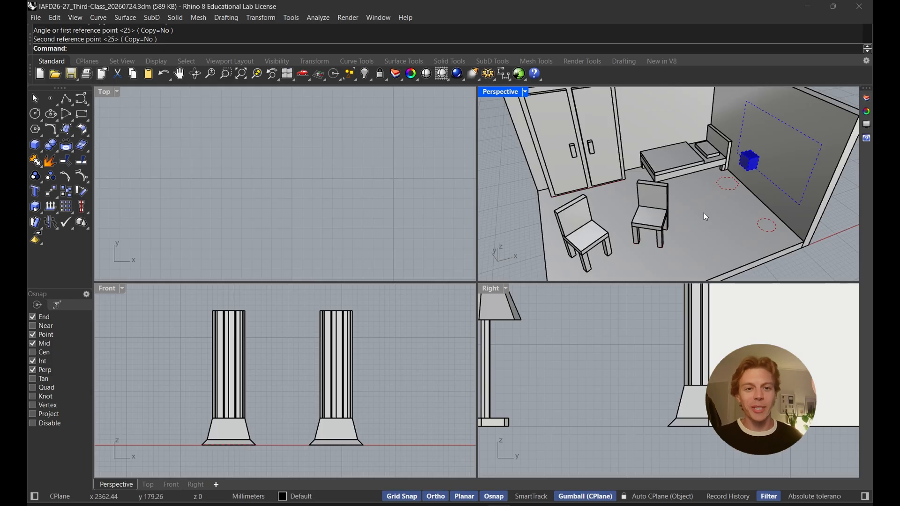
- Examine the blue box and the dashed blue rectangle on the room's wall, plus the floor outlines and the lamp and plant outside
{"action": "right_click", "coordinate": [686, 191]}
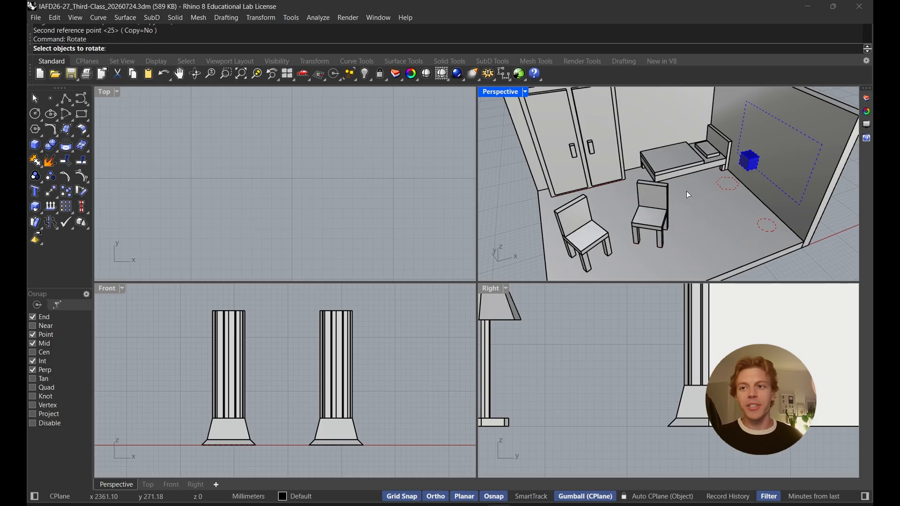
{"action": "key", "text": "Escape"}
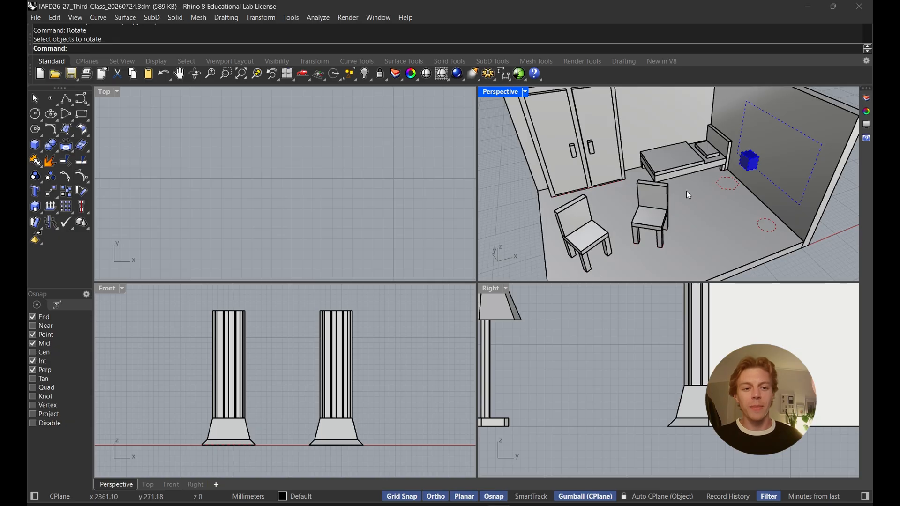
{"action": "right_click_drag", "start_coordinate": [687, 191], "coordinate": [597, 204]}
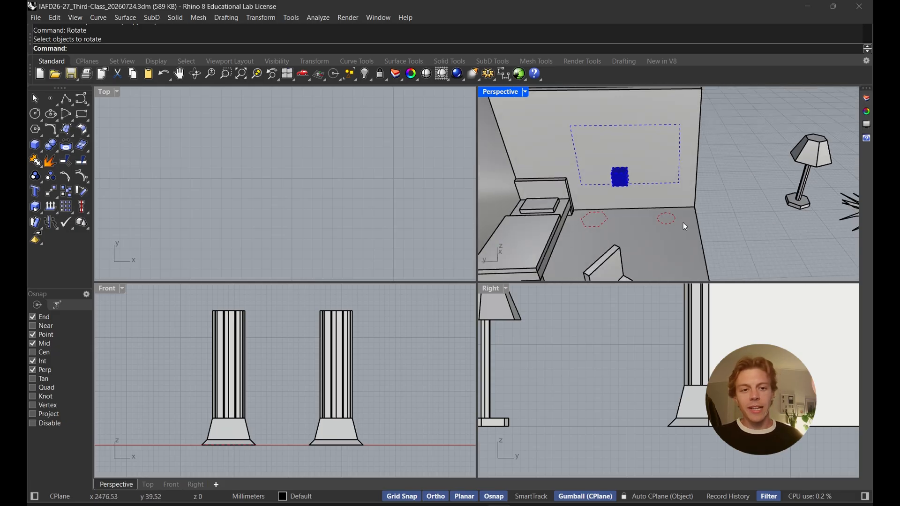
{"action": "right_click_drag", "start_coordinate": [691, 215], "coordinate": [766, 205]}
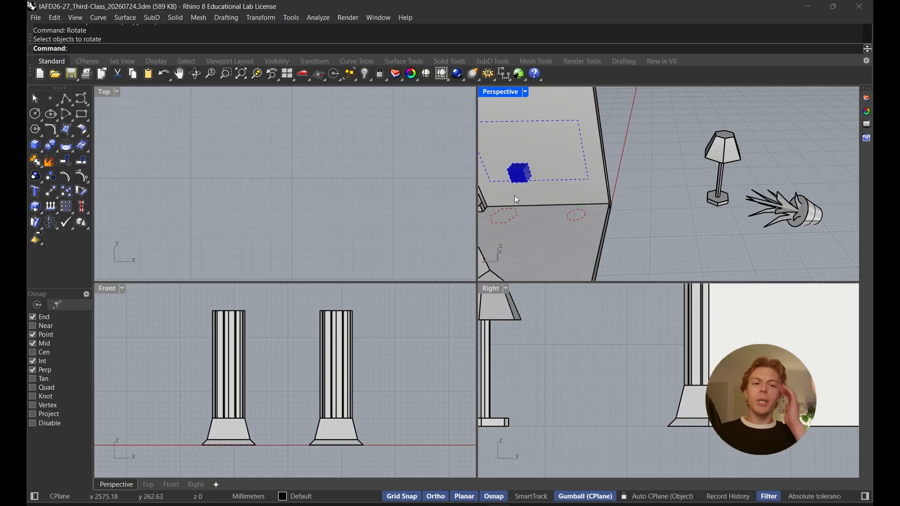
{"action": "right_click_drag", "start_coordinate": [517, 200], "coordinate": [665, 197]}
{"action": "scroll", "coordinate": [665, 196], "scroll_direction": "up", "scroll_amount": 5}
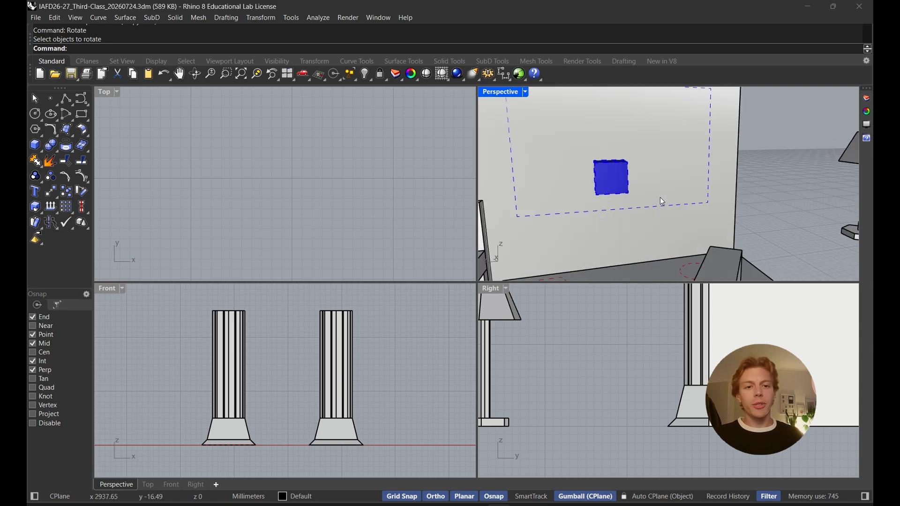
{"action": "right_click_drag", "start_coordinate": [593, 188], "coordinate": [676, 192]}
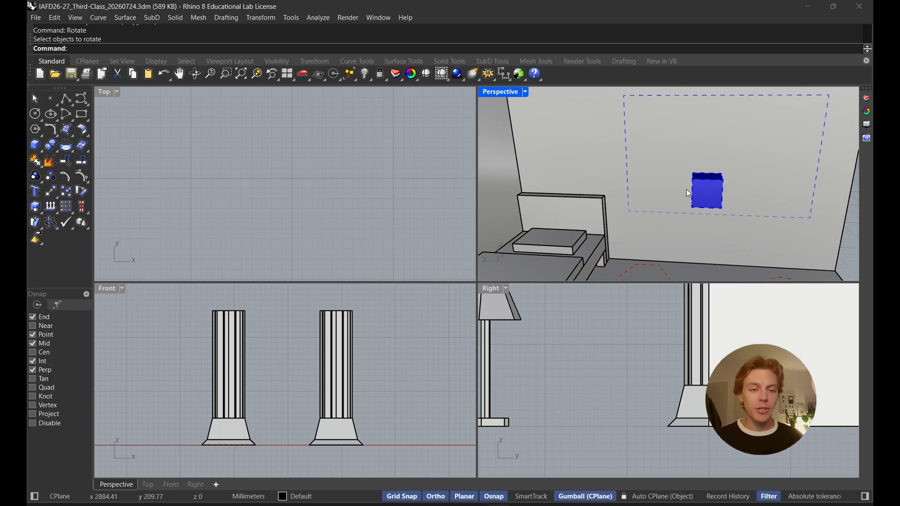
{"action": "right_click_drag", "start_coordinate": [686, 190], "coordinate": [711, 188]}
{"action": "left_click", "coordinate": [757, 194]}
{"action": "right_click", "coordinate": [711, 188]}
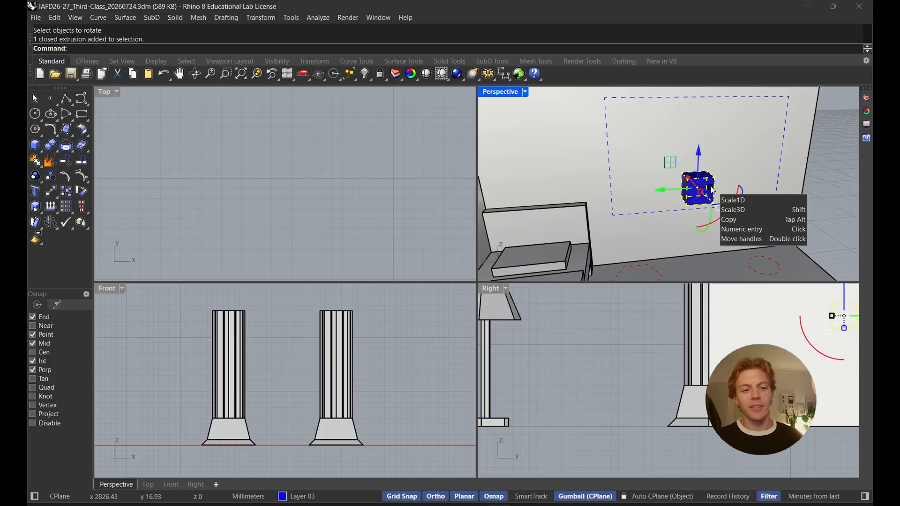
{"action": "key", "text": "Escape"}
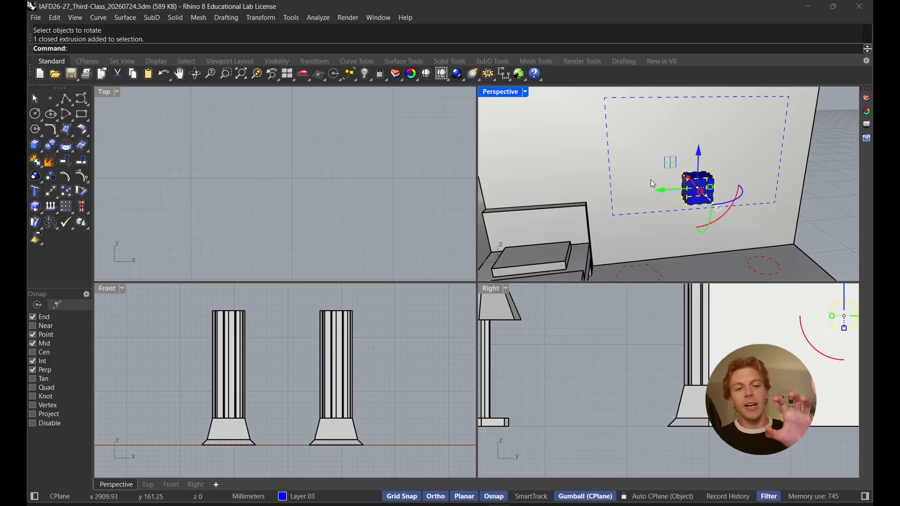
{"action": "left_click", "coordinate": [570, 139]}
{"action": "left_click", "coordinate": [837, 191]}
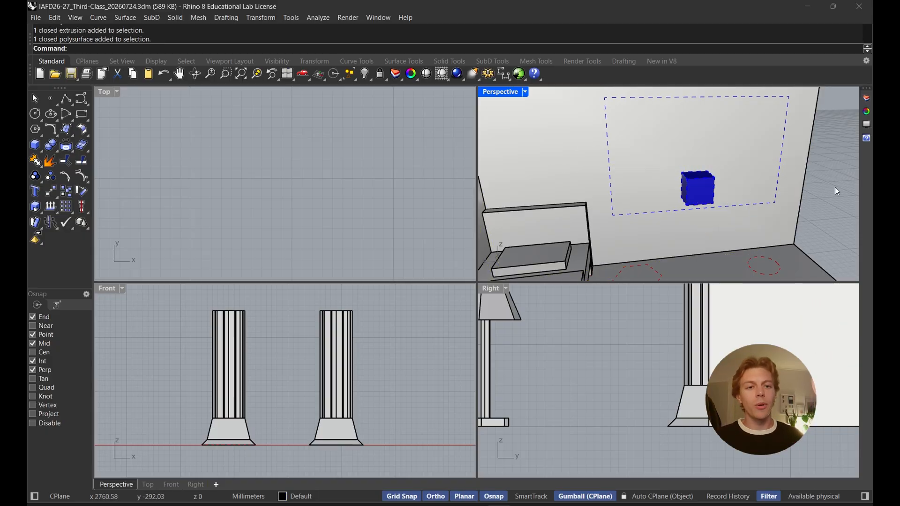
{"action": "right_click_drag", "start_coordinate": [838, 191], "coordinate": [761, 179]}
- Move the blue box from its bottom wall-side corner to the lower corner of the dashed blue rectangle nearest the bed
{"action": "left_click", "coordinate": [724, 178]}
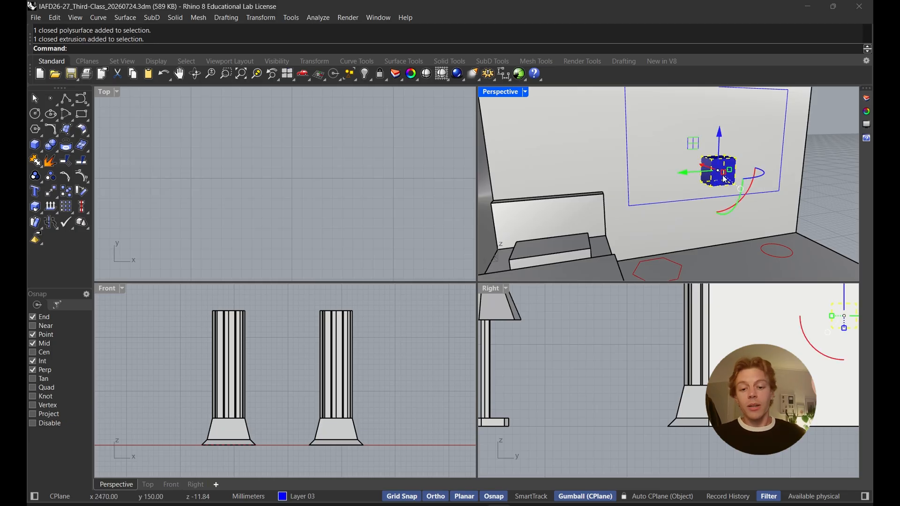
{"action": "type", "text": "move"}
{"action": "key", "text": "Return"}
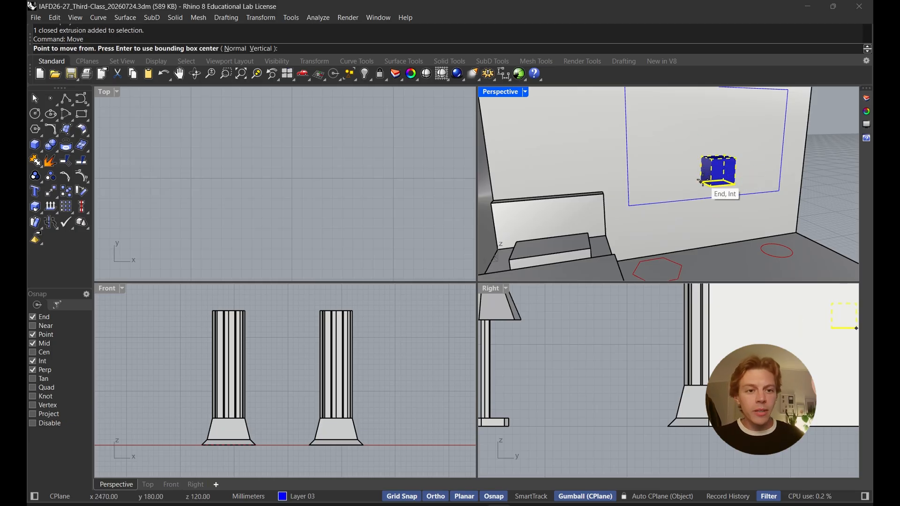
{"action": "left_click", "coordinate": [702, 182]}
{"action": "left_click", "coordinate": [629, 206]}
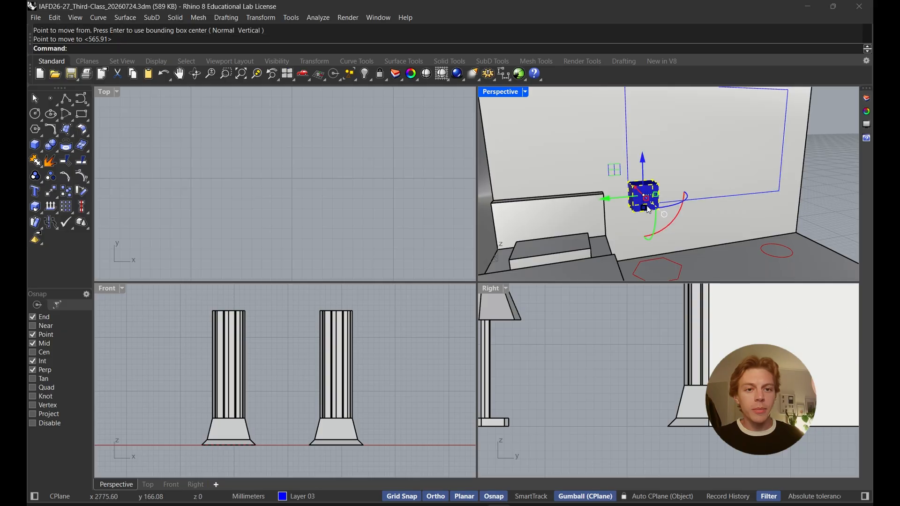
- With the Perspective viewport maximized, stretch the blue box using Scale1D from its placed corner to the far end of the rectangle's lower edge, and deselect it
{"action": "right_click_drag", "start_coordinate": [682, 196], "coordinate": [661, 225]}
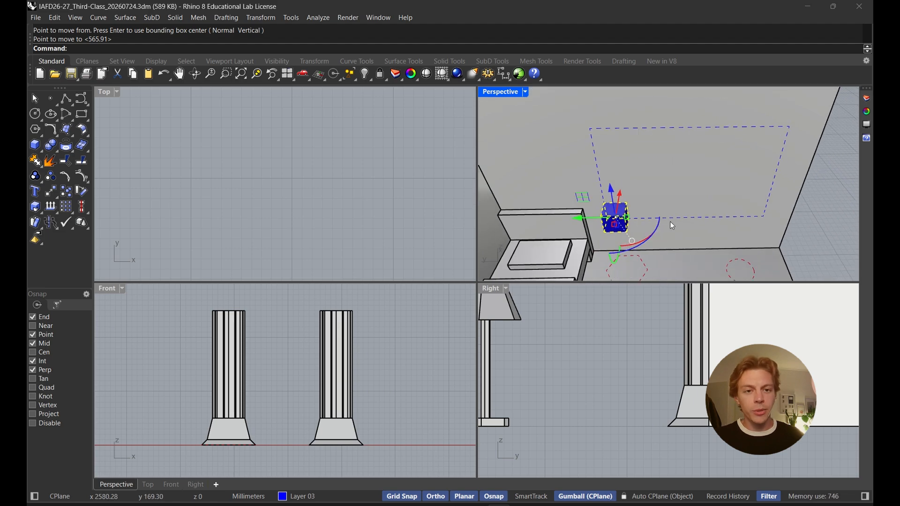
{"action": "scroll", "coordinate": [670, 221], "scroll_direction": "up", "scroll_amount": 1}
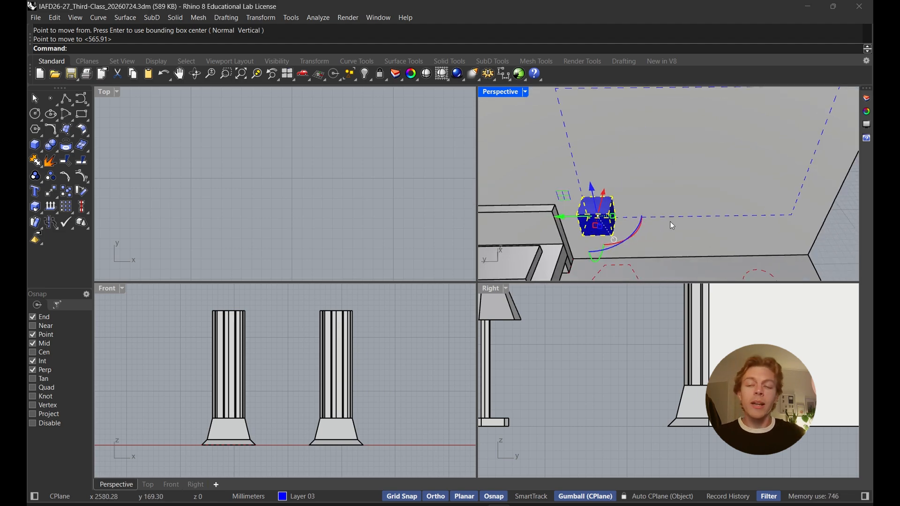
{"action": "type", "text": "Scale1D"}
{"action": "key", "text": "Return"}
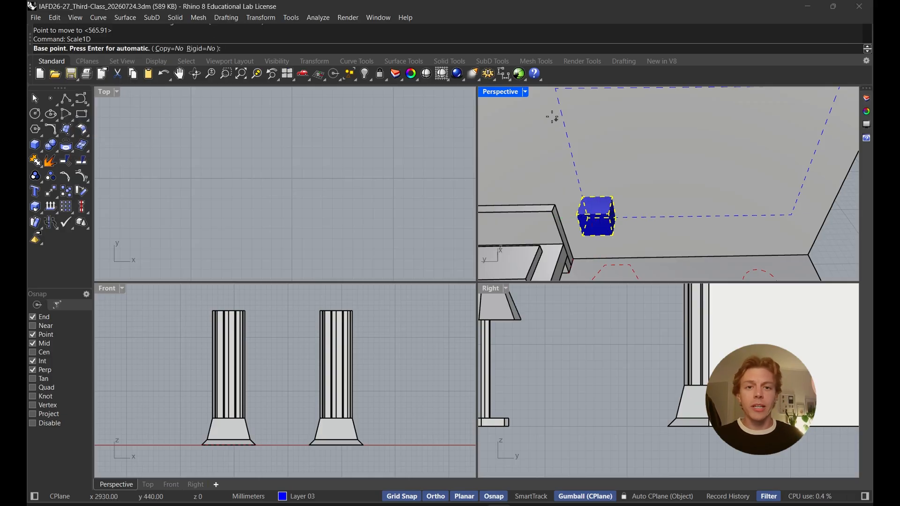
{"action": "double_click", "coordinate": [517, 95]}
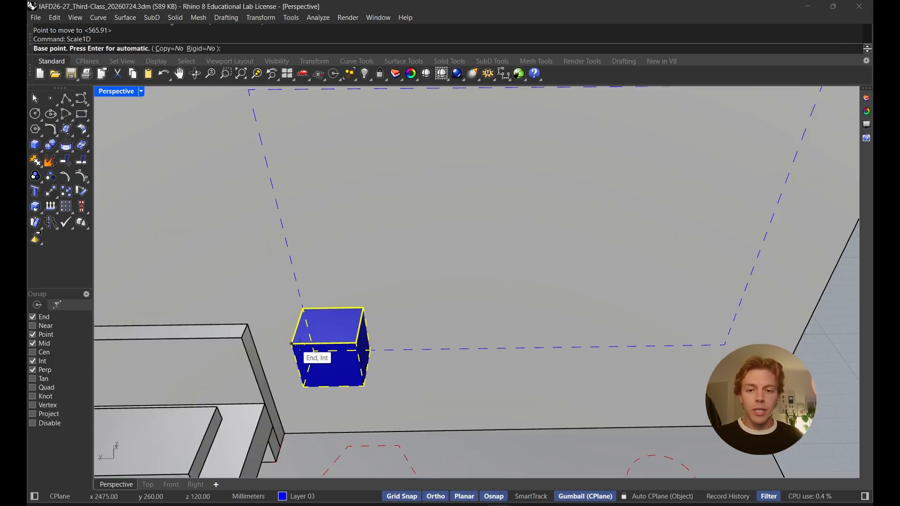
{"action": "right_click_drag", "start_coordinate": [324, 345], "coordinate": [366, 316], "text": "shift"}
{"action": "scroll", "coordinate": [347, 321], "scroll_direction": "up", "scroll_amount": 3}
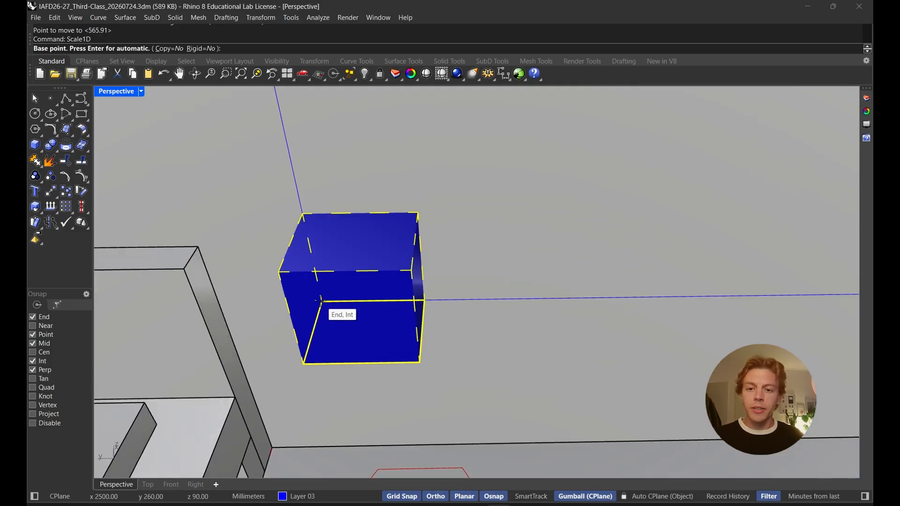
{"action": "right_click_drag", "start_coordinate": [332, 310], "coordinate": [431, 298]}
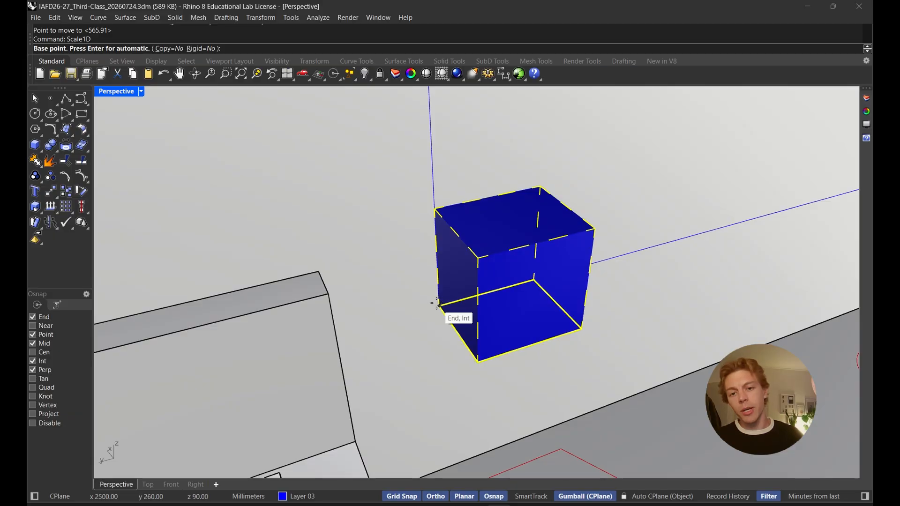
{"action": "left_click", "coordinate": [439, 306]}
{"action": "right_click_drag", "start_coordinate": [519, 288], "coordinate": [446, 287]}
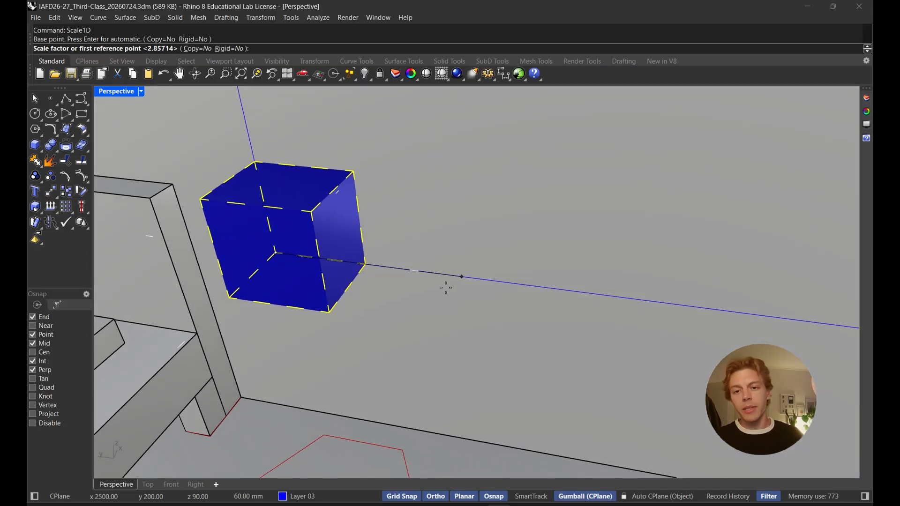
{"action": "left_click", "coordinate": [365, 266]}
{"action": "scroll", "coordinate": [366, 266], "scroll_direction": "down", "scroll_amount": 5}
{"action": "right_click_drag", "start_coordinate": [371, 270], "coordinate": [314, 248]}
{"action": "key", "text": "shift"}
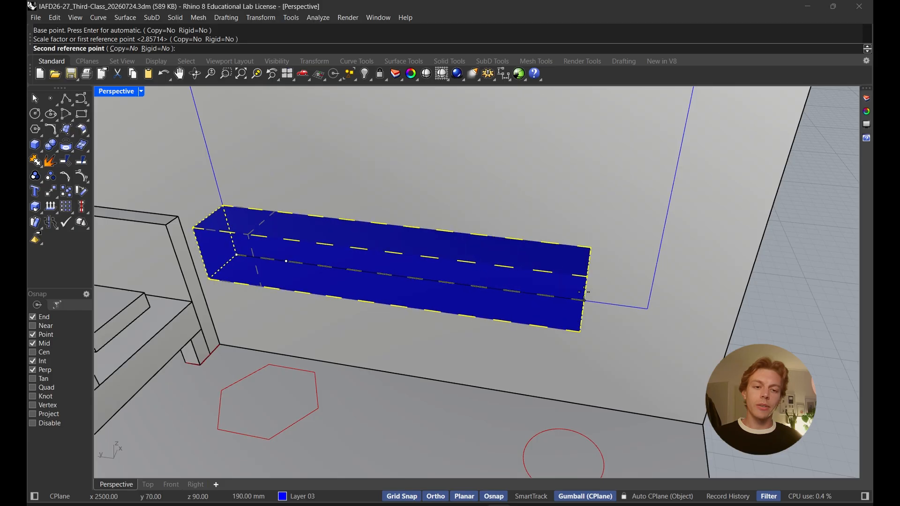
{"action": "left_click", "coordinate": [648, 308]}
{"action": "right_click_drag", "start_coordinate": [648, 308], "coordinate": [617, 295]}
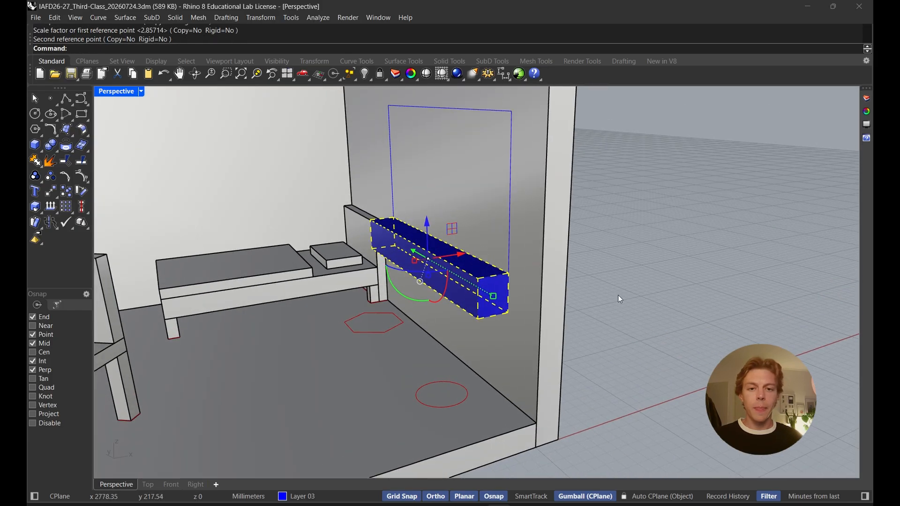
{"action": "left_click", "coordinate": [612, 286]}
- Stretch the blue box vertically using Scale1D from its bottom front corner to the wall rectangle's upper edge, with Grid Snap turned off
{"action": "scroll", "coordinate": [507, 307], "scroll_direction": "up", "scroll_amount": 3}
{"action": "left_click", "coordinate": [482, 297]}
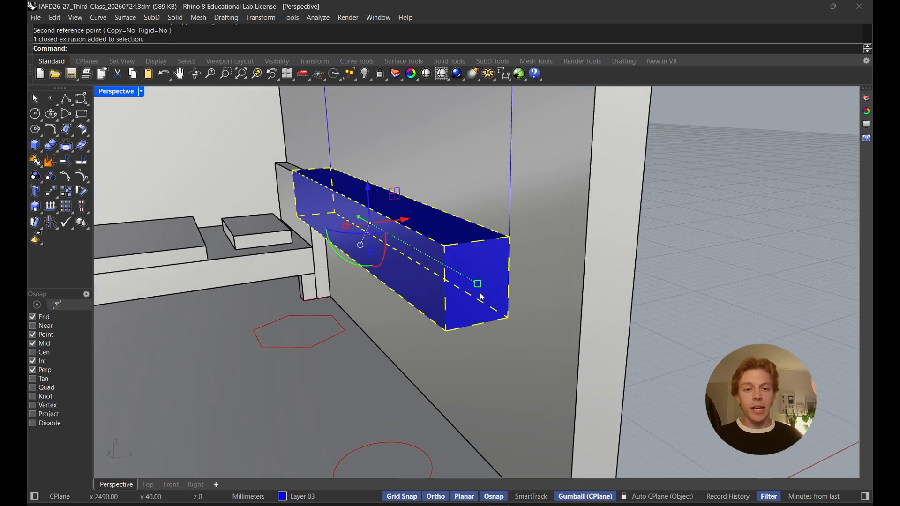
{"action": "right_click_drag", "start_coordinate": [482, 297], "coordinate": [503, 259]}
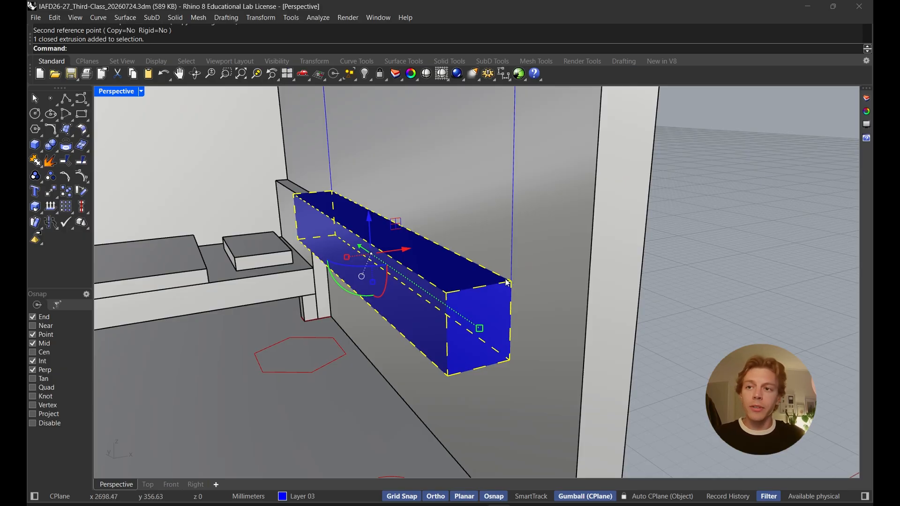
{"action": "type", "text": "Scale1D"}
{"action": "key", "text": "Return"}
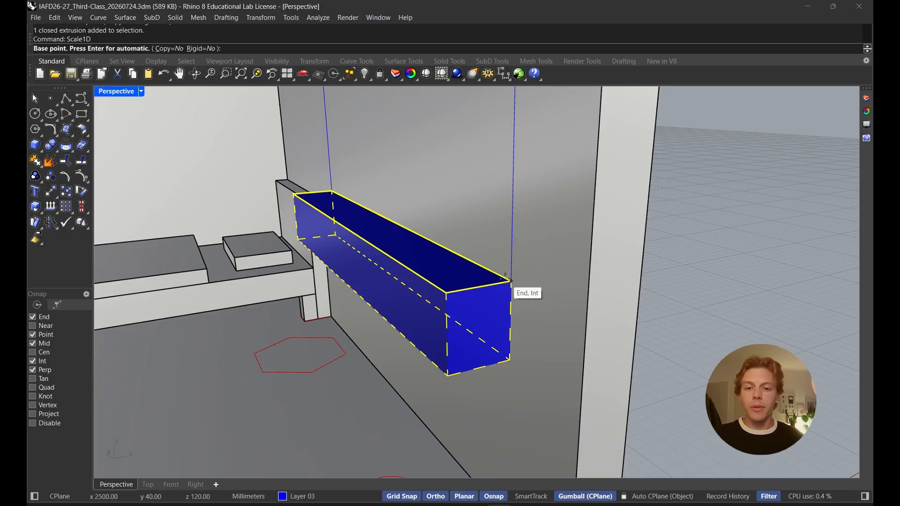
{"action": "left_click", "coordinate": [447, 376]}
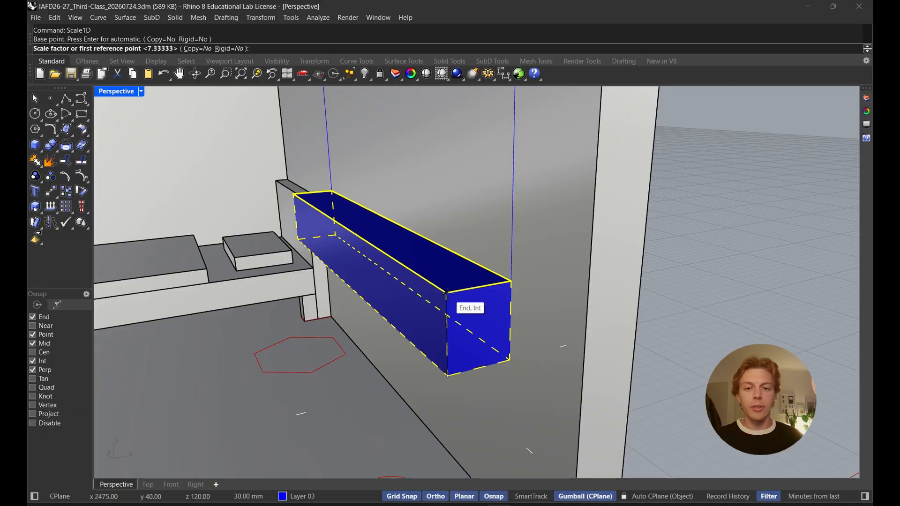
{"action": "right_click_drag", "start_coordinate": [447, 293], "coordinate": [513, 313]}
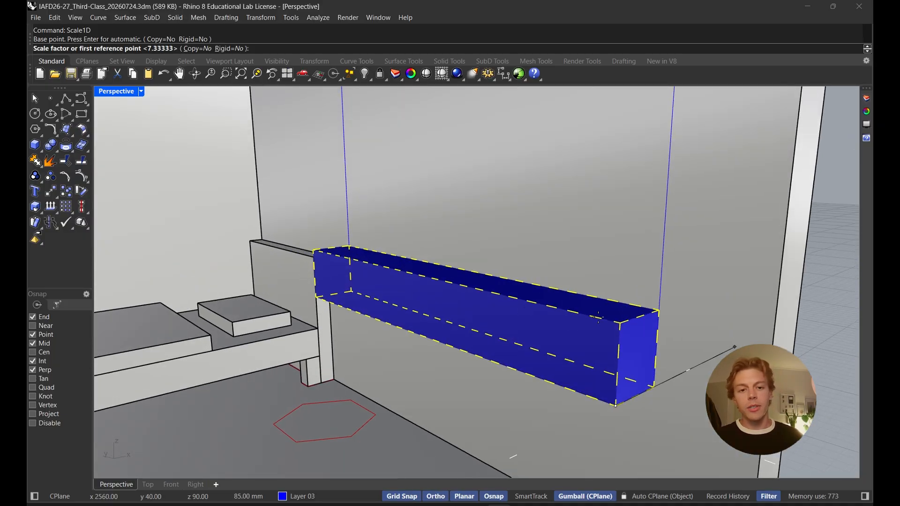
{"action": "left_click", "coordinate": [621, 321]}
{"action": "right_click_drag", "start_coordinate": [622, 305], "coordinate": [495, 347], "text": "shift"}
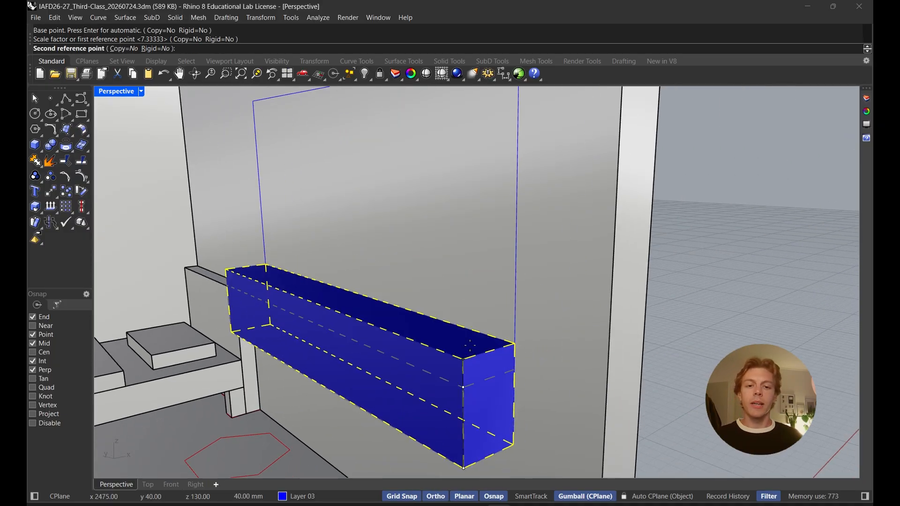
{"action": "right_click_drag", "start_coordinate": [457, 225], "coordinate": [453, 295], "text": "shift"}
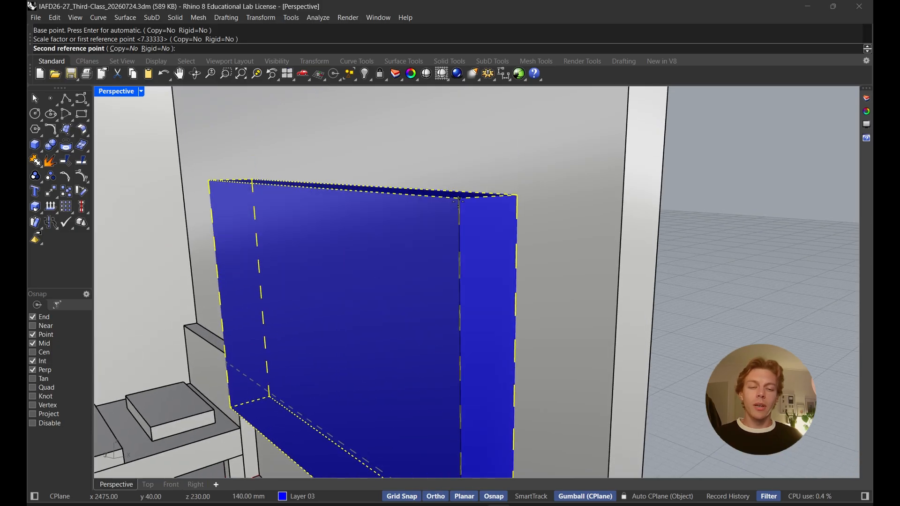
{"action": "left_click", "coordinate": [415, 498]}
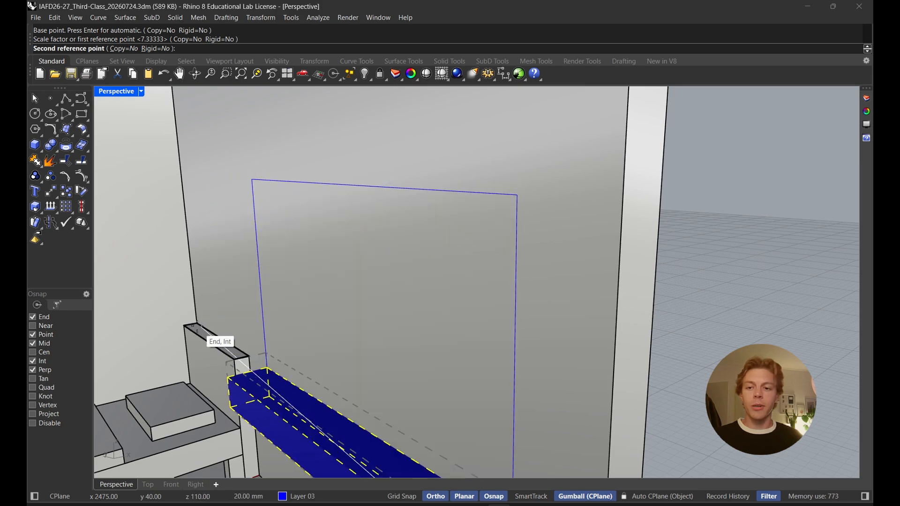
{"action": "scroll", "coordinate": [358, 195], "scroll_direction": "down", "scroll_amount": 3}
{"action": "right_click_drag", "start_coordinate": [357, 195], "coordinate": [527, 259], "text": "shift"}
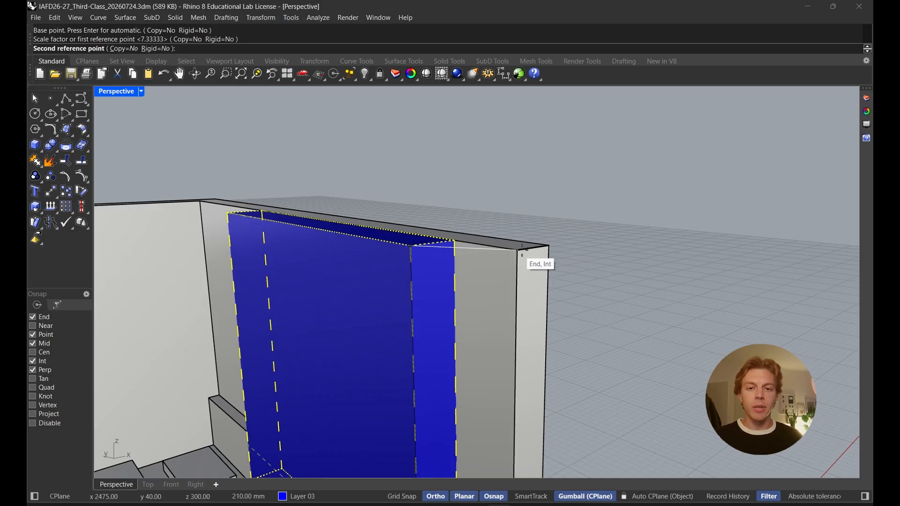
{"action": "left_click", "coordinate": [457, 382]}
{"action": "right_click_drag", "start_coordinate": [486, 347], "coordinate": [507, 253]}
{"action": "left_click", "coordinate": [498, 242]}
{"action": "left_click", "coordinate": [586, 278]}
- Thicken the blue box perpendicular to the wall with the gumball scale handle until it passes through both wall faces, and turn Grid Snap back on
{"action": "left_click", "coordinate": [428, 229]}
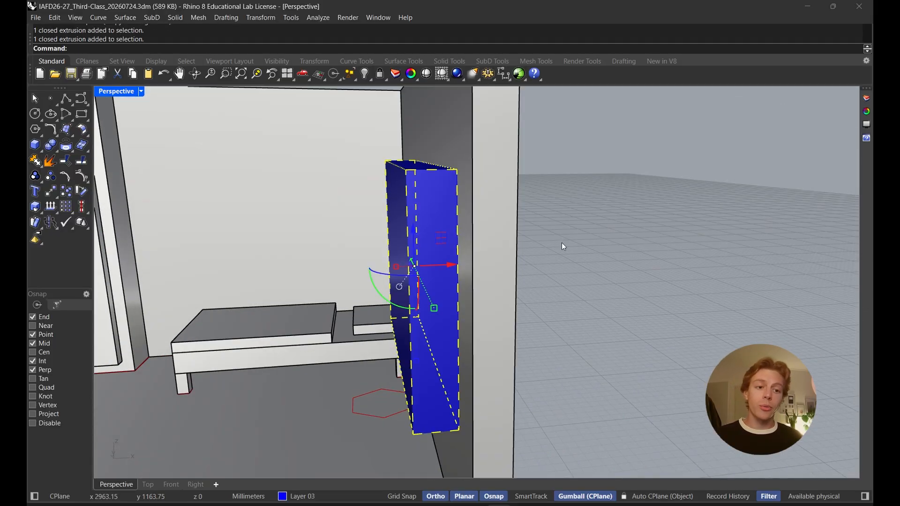
{"action": "right_click_drag", "start_coordinate": [561, 243], "coordinate": [547, 228]}
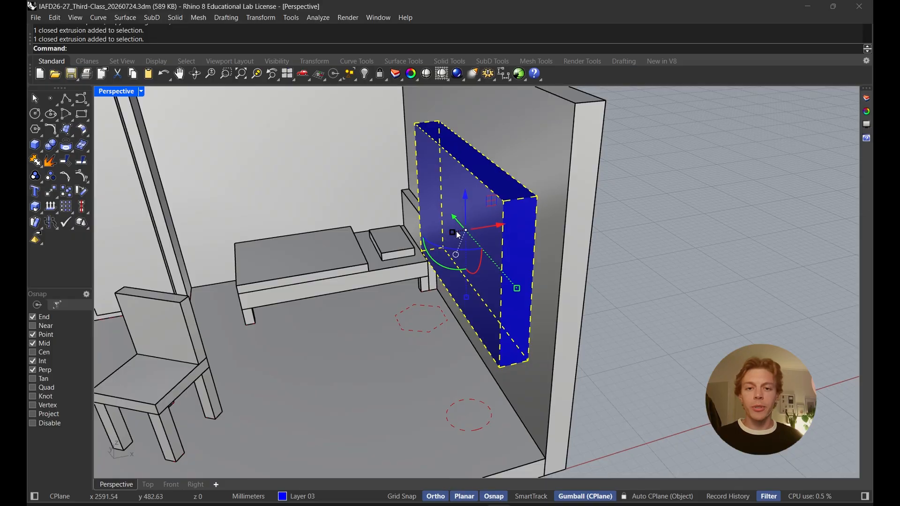
{"action": "left_click_drag", "start_coordinate": [457, 233], "coordinate": [382, 248]}
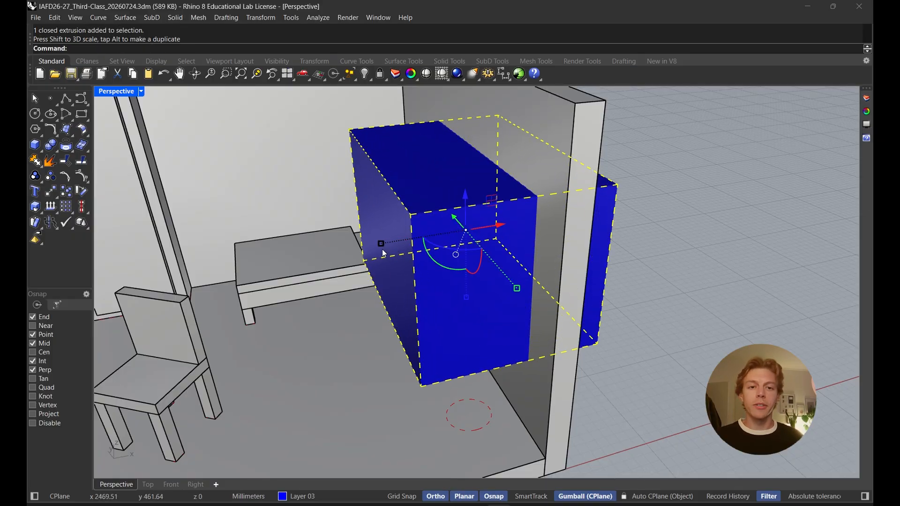
{"action": "right_click_drag", "start_coordinate": [662, 265], "coordinate": [685, 259]}
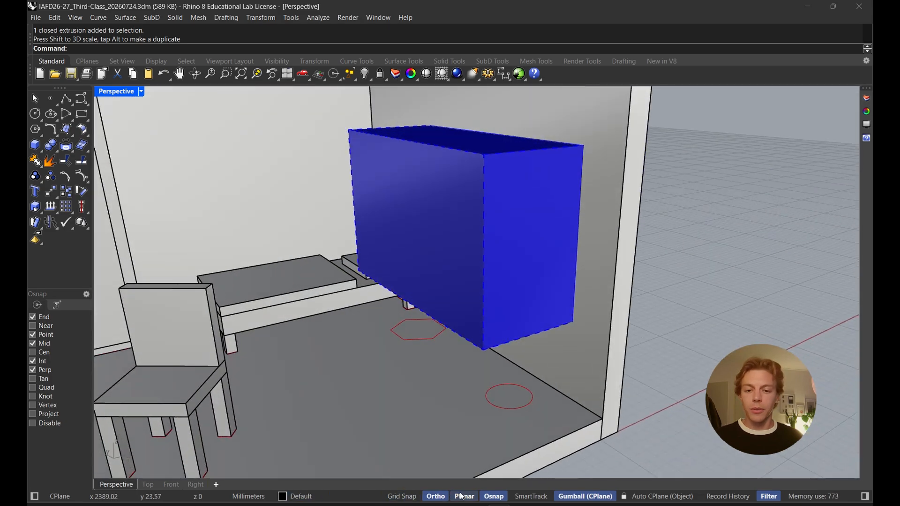
{"action": "scroll", "coordinate": [538, 346], "scroll_direction": "down", "scroll_amount": 5}
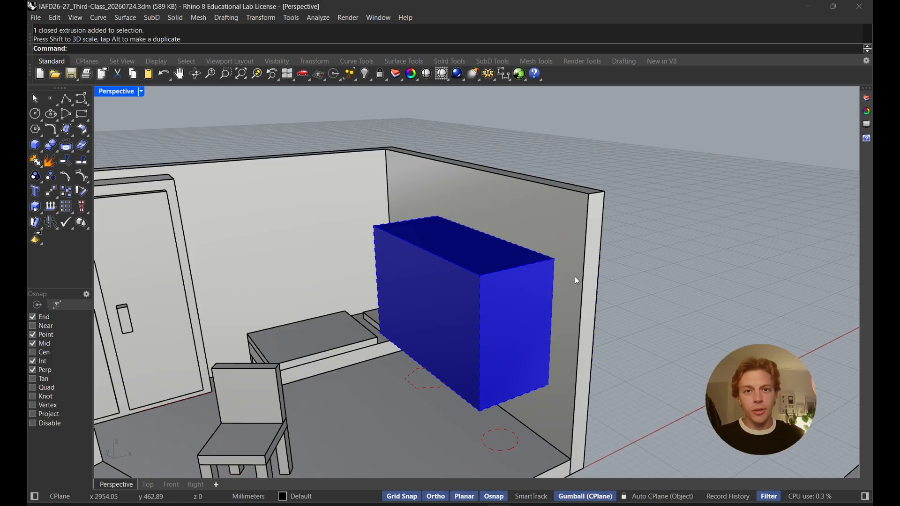
- Cut the window opening using BooleanDifference, subtracting the blue box from the room walls
{"action": "type", "text": "oleand"}
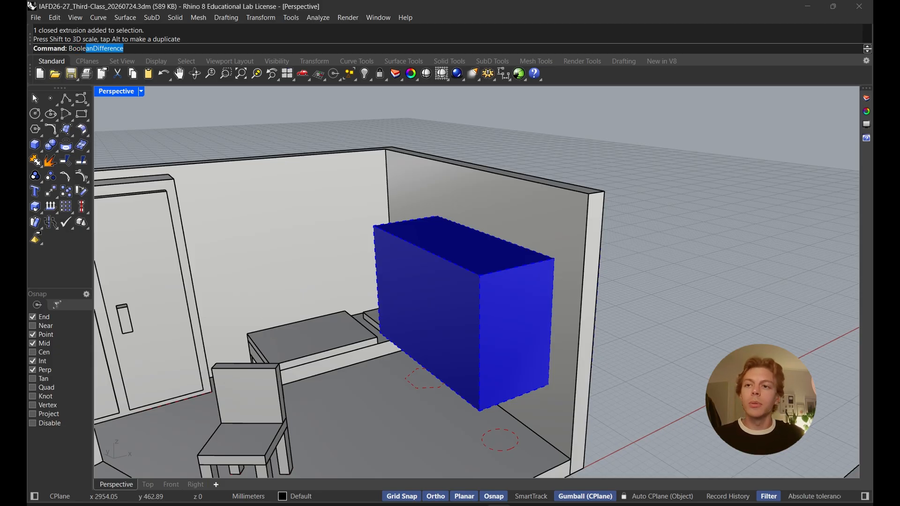
{"action": "key", "text": "Return"}
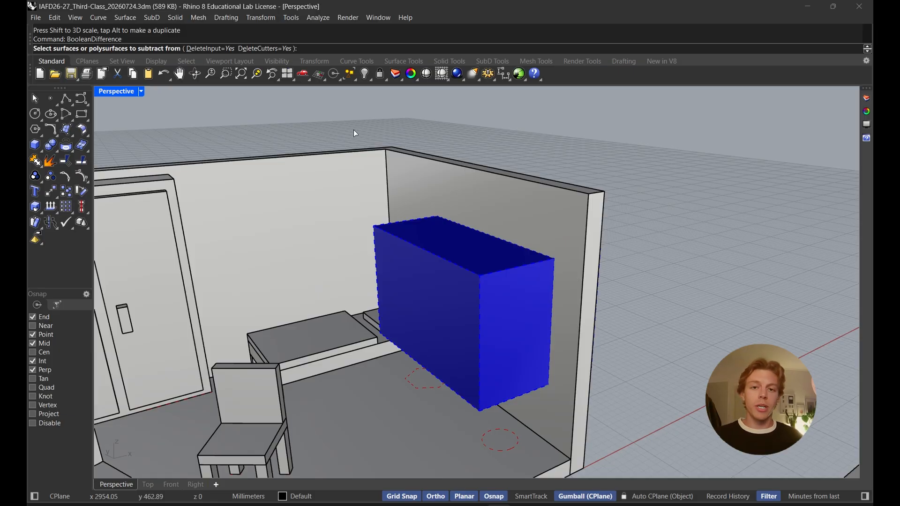
{"action": "left_click", "coordinate": [406, 174]}
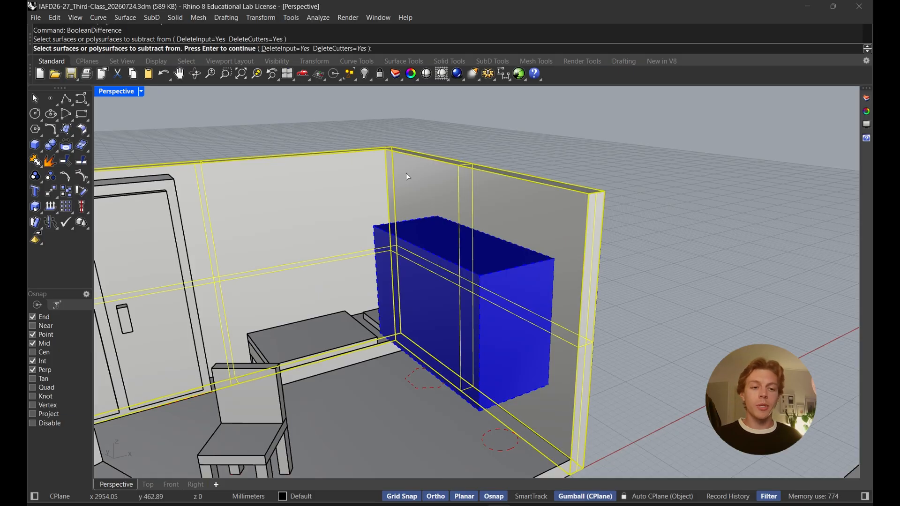
{"action": "key", "text": "Return"}
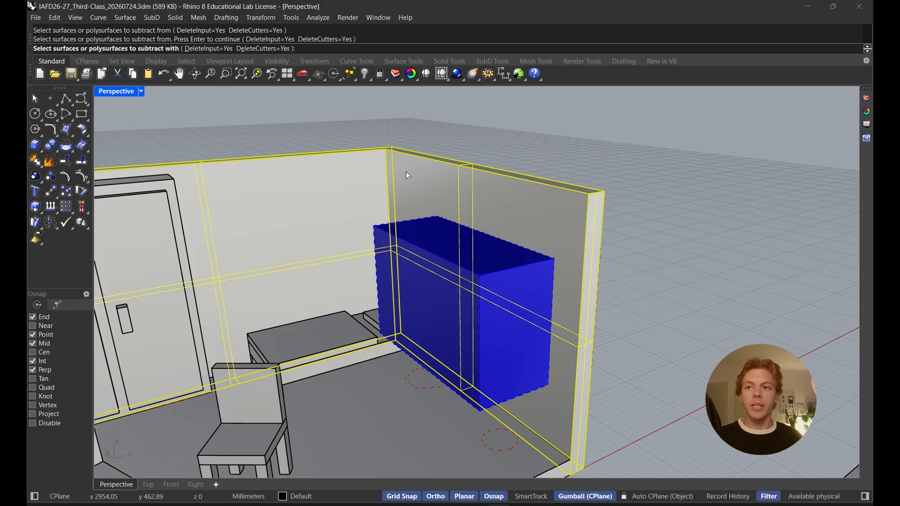
{"action": "left_click", "coordinate": [478, 257]}
{"action": "key", "text": "Return"}
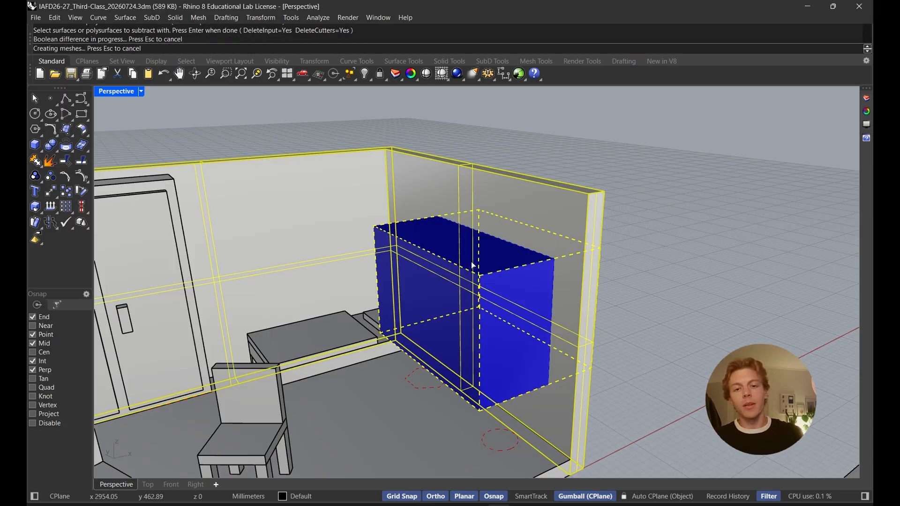
- Move the lamp from the bottom front corner of its base to the matching corner of the hexagonal outline on the floor
{"action": "right_click_drag", "start_coordinate": [474, 266], "coordinate": [533, 280]}
{"action": "right_click_drag", "start_coordinate": [594, 325], "coordinate": [555, 307], "text": "shift"}
{"action": "right_click_drag", "start_coordinate": [668, 327], "coordinate": [539, 244], "text": "shift"}
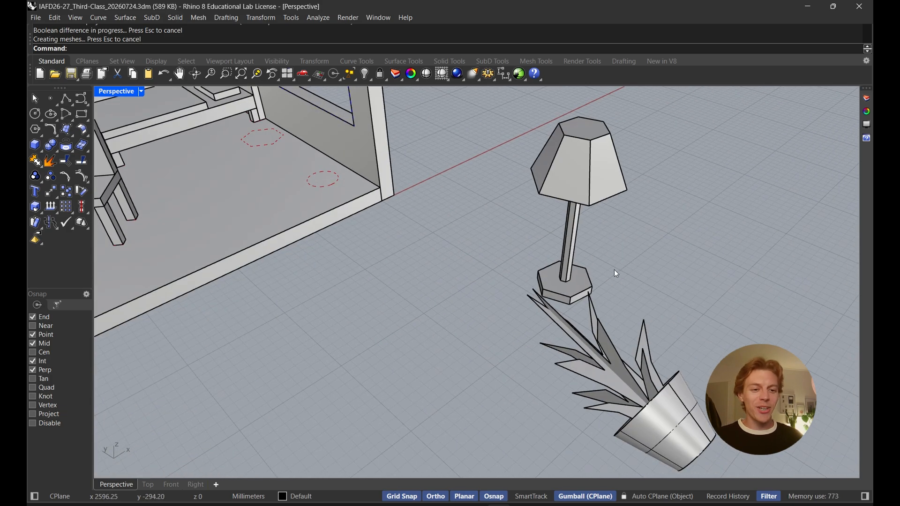
{"action": "left_click", "coordinate": [569, 179]}
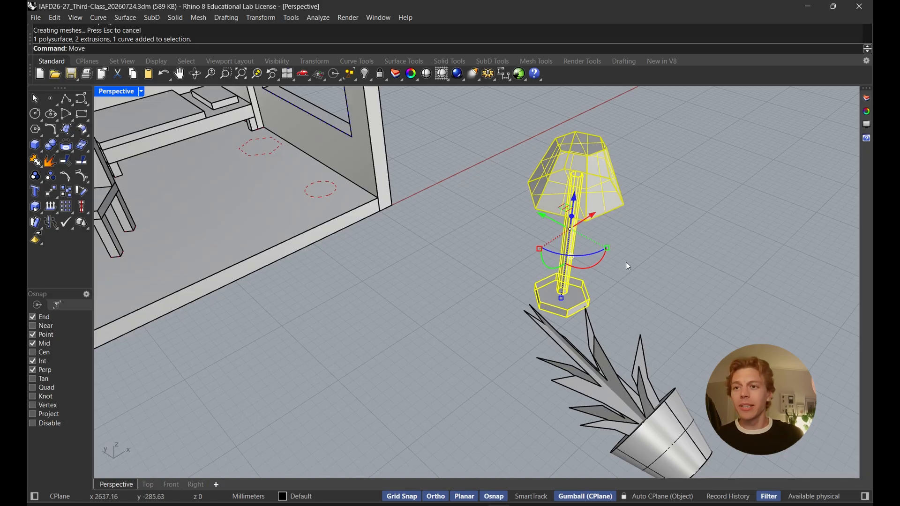
{"action": "key", "text": "Return"}
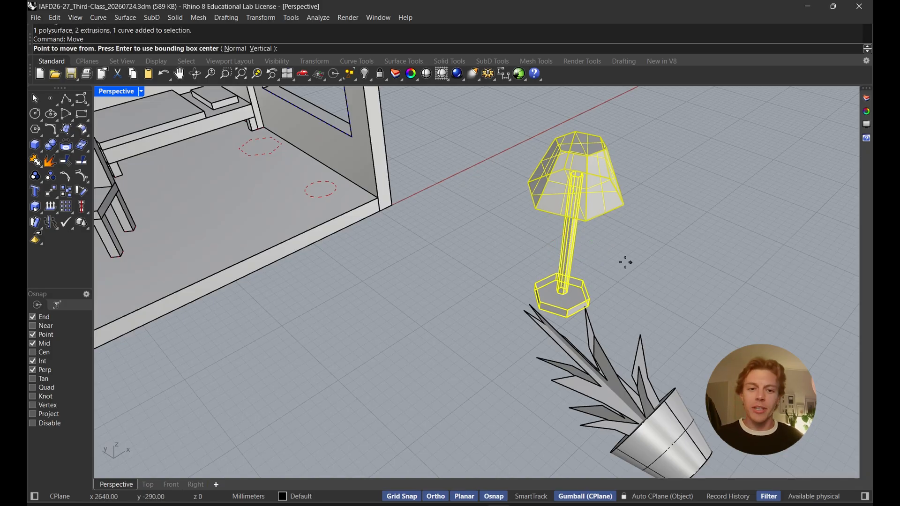
{"action": "left_click", "coordinate": [568, 317]}
{"action": "right_click_drag", "start_coordinate": [364, 232], "coordinate": [506, 394], "text": "shift"}
{"action": "scroll", "coordinate": [464, 370], "scroll_direction": "up", "scroll_amount": 7}
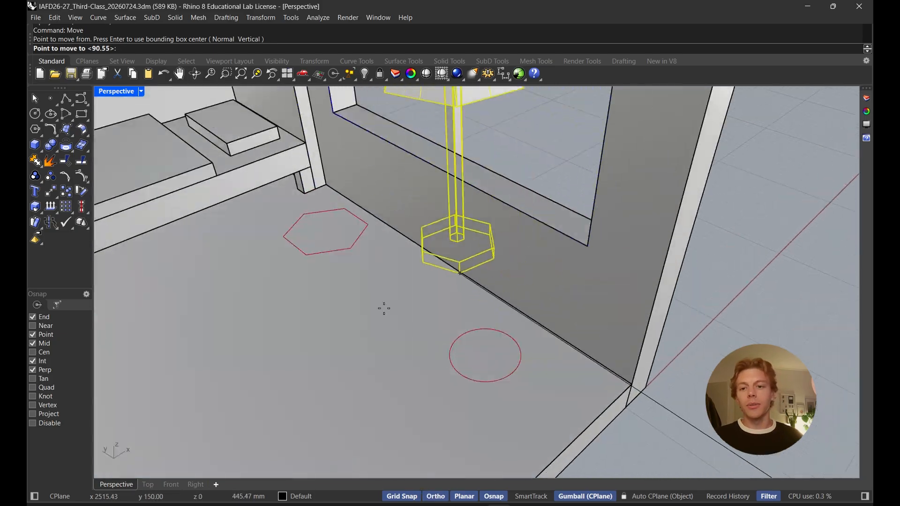
{"action": "left_click", "coordinate": [308, 253]}
{"action": "right_click_drag", "start_coordinate": [325, 252], "coordinate": [401, 295], "text": "shift"}
{"action": "key", "text": "Escape"}
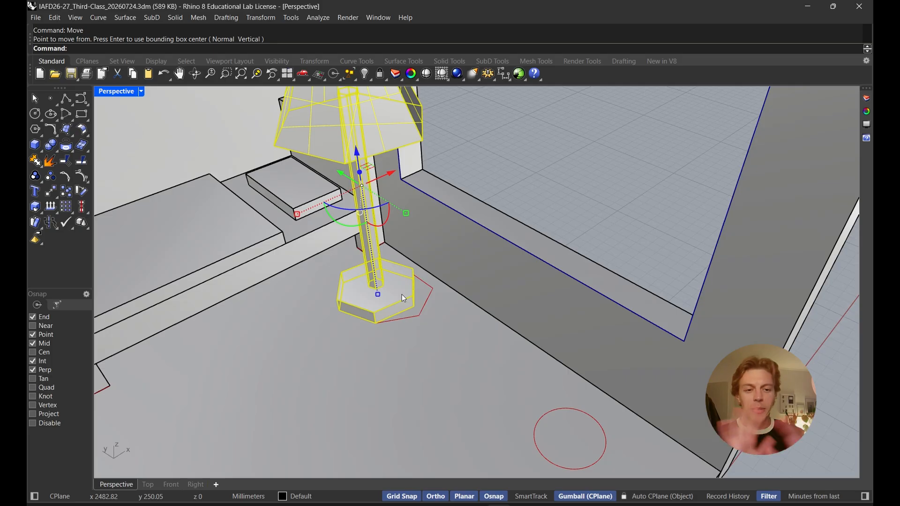
- Rotate the lamp about its placed base corner, aligning the adjacent base corner with the hexagonal outline, and deselect it
{"action": "type", "text": "Rotate"}
{"action": "key", "text": "Return"}
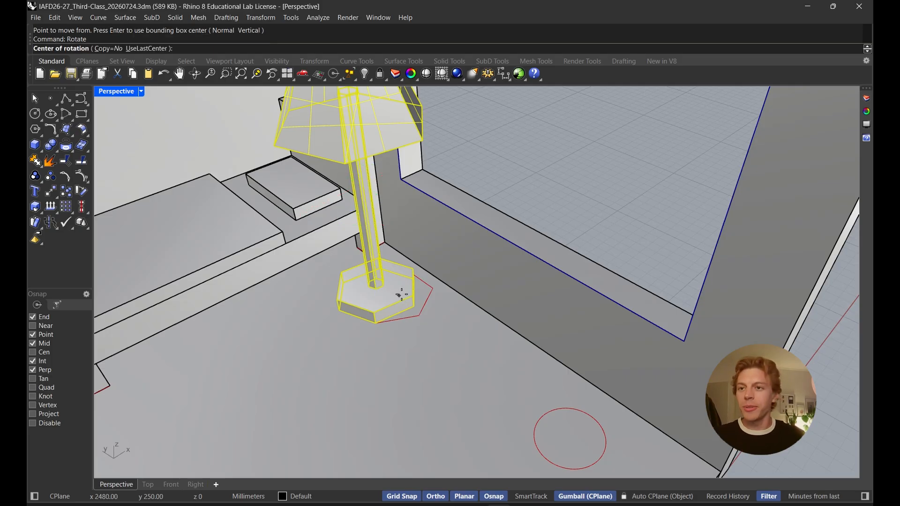
{"action": "left_click", "coordinate": [376, 323]}
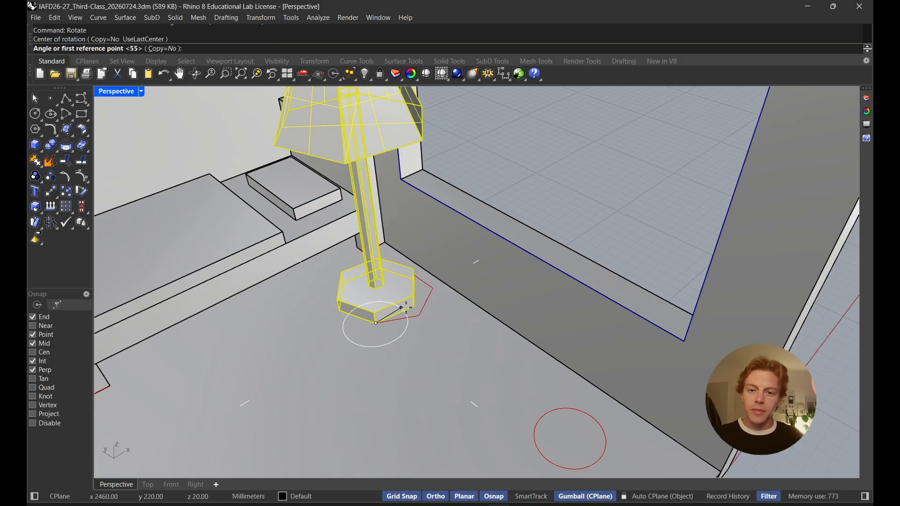
{"action": "left_click", "coordinate": [414, 307]}
{"action": "left_click", "coordinate": [419, 316]}
{"action": "scroll", "coordinate": [432, 312], "scroll_direction": "down", "scroll_amount": 4}
{"action": "left_click", "coordinate": [500, 221]}
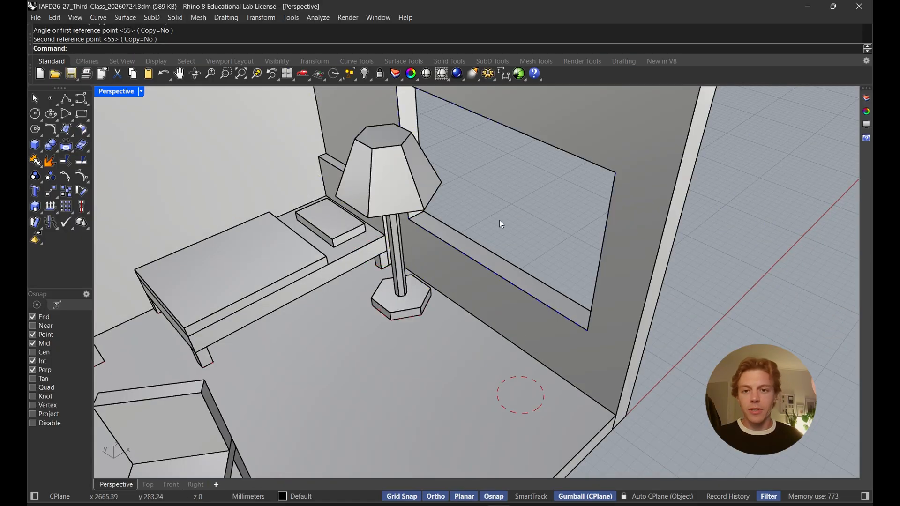
- Select the tipped-over potted plant lying outside the room
{"action": "right_click_drag", "start_coordinate": [499, 221], "coordinate": [555, 238]}
{"action": "scroll", "coordinate": [488, 243], "scroll_direction": "down", "scroll_amount": 6}
{"action": "right_click_drag", "start_coordinate": [692, 287], "coordinate": [560, 266]}
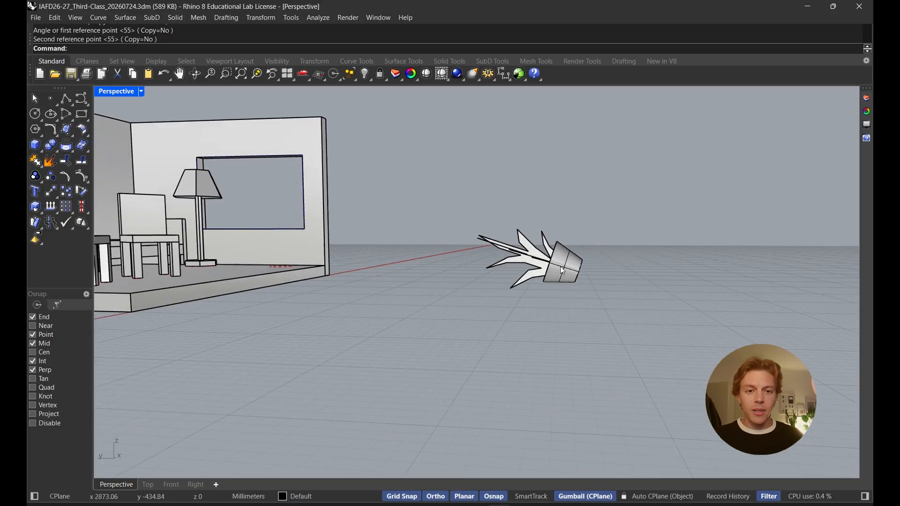
{"action": "left_click", "coordinate": [556, 276]}
- Try to stand the plant upright by rotating it with the gumball, and undo each attempt
{"action": "left_click_drag", "start_coordinate": [543, 294], "coordinate": [494, 287]}
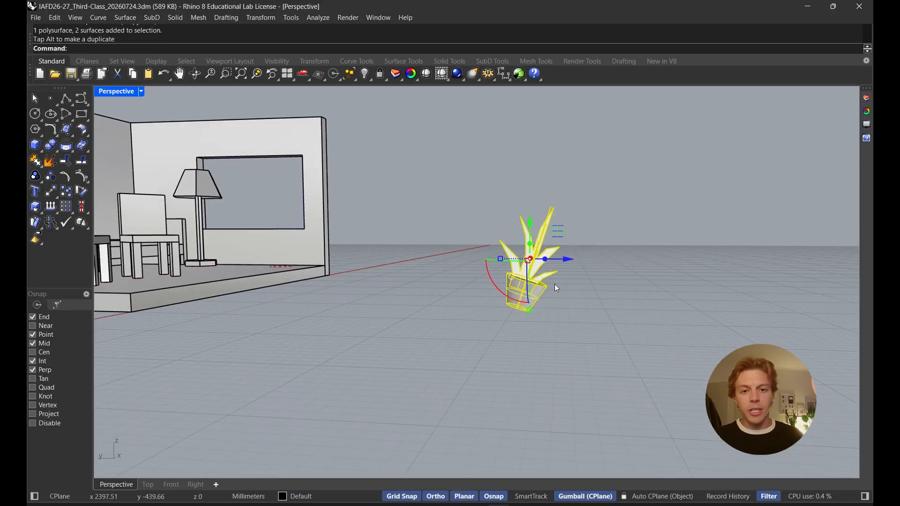
{"action": "key", "text": "ctrl+z"}
{"action": "left_click_drag", "start_coordinate": [564, 271], "coordinate": [538, 221]}
{"action": "key", "text": "ctrl+z"}
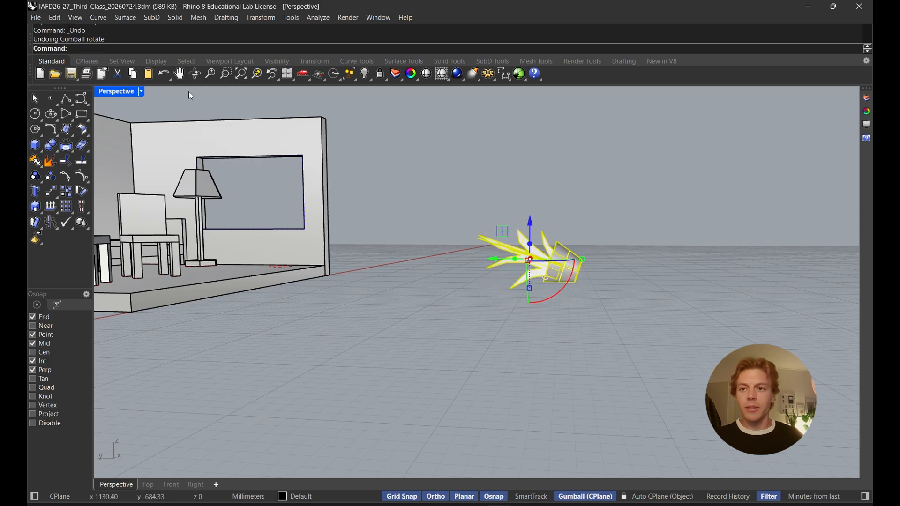
- Switch to the four-viewport layout and frame the tipped-over plant closely in the Right view
{"action": "double_click", "coordinate": [119, 95]}
{"action": "scroll", "coordinate": [620, 321], "scroll_direction": "down", "scroll_amount": 8}
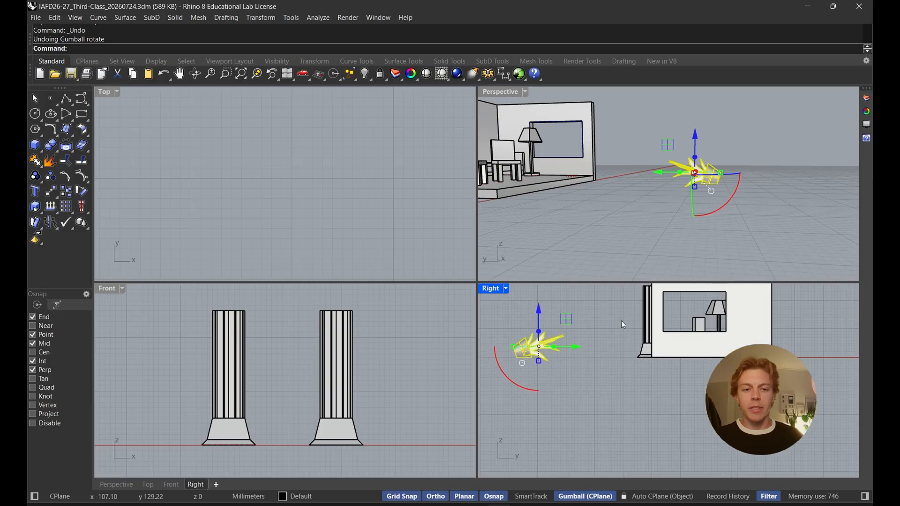
{"action": "right_click_drag", "start_coordinate": [522, 338], "coordinate": [589, 335]}
{"action": "scroll", "coordinate": [589, 334], "scroll_direction": "up", "scroll_amount": 12}
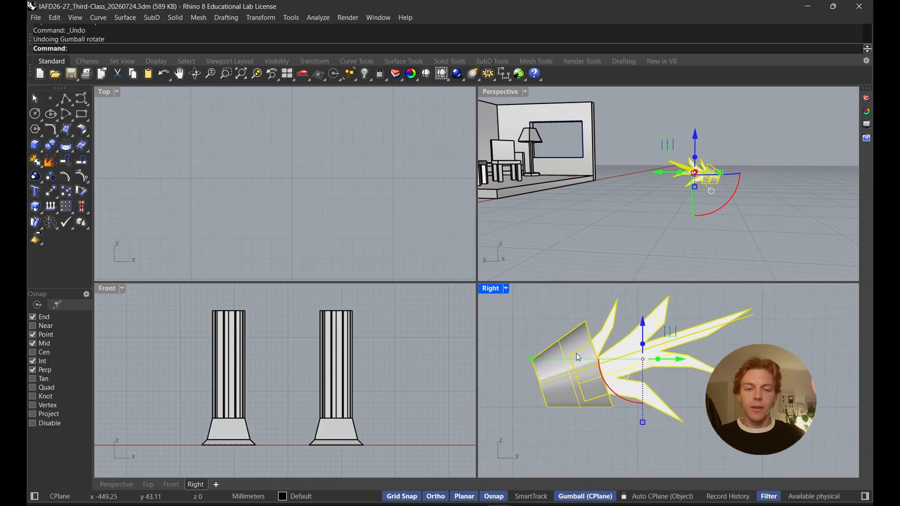
- Try to rotate the plant in the Right view about the pot's lowest base corner, using the pot's lower side edge as reference
{"action": "key", "text": "Return"}
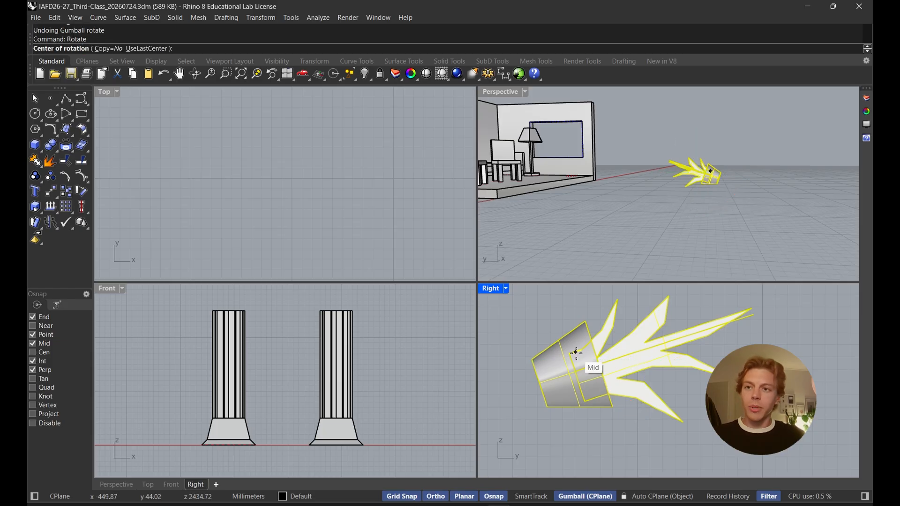
{"action": "left_click", "coordinate": [547, 408]}
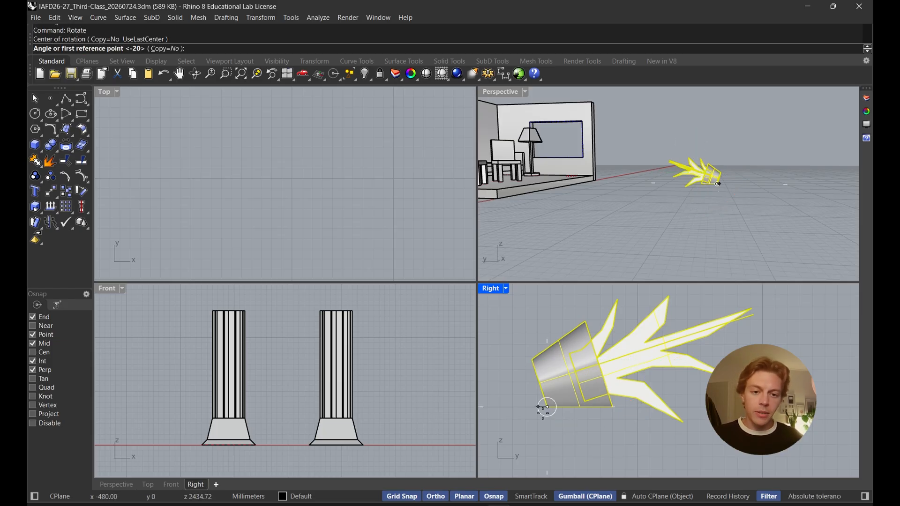
{"action": "left_click", "coordinate": [612, 407]}
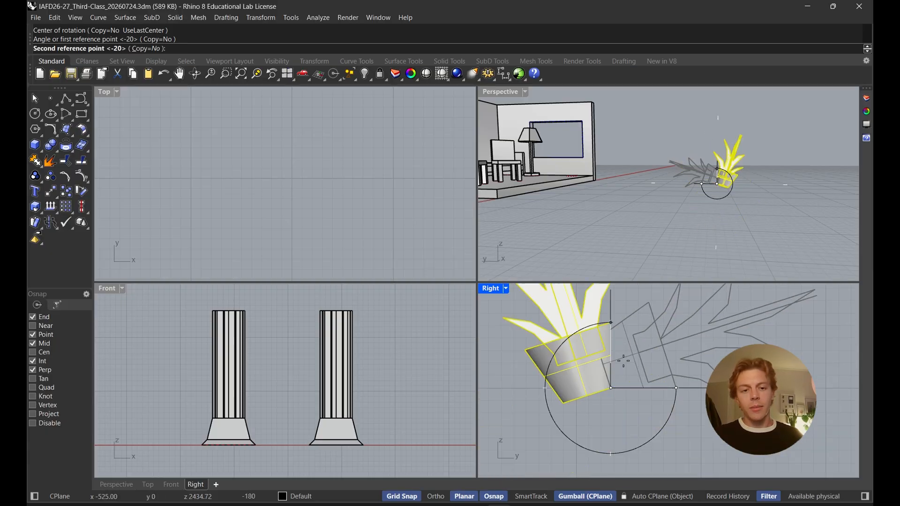
{"action": "left_click", "coordinate": [611, 367], "text": "shift"}
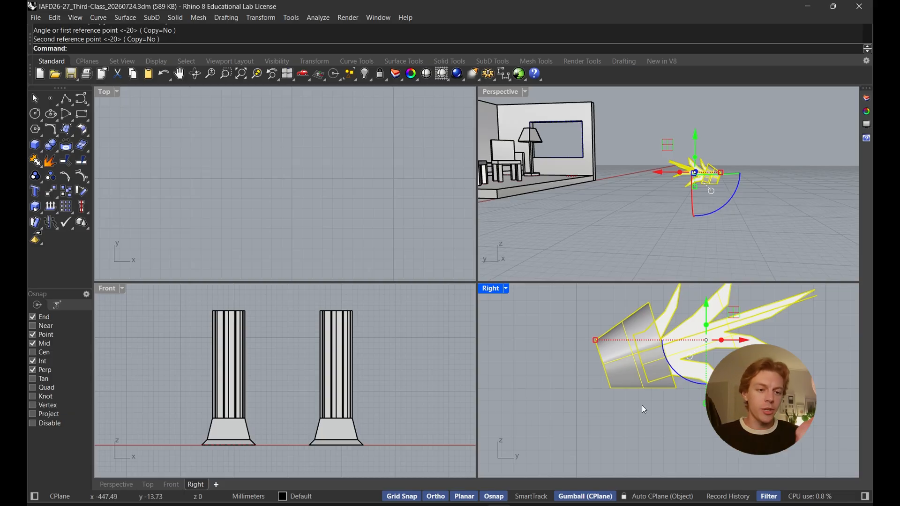
- Rotate the plant upright in the Right view about the pot's lowest base corner, bringing the slanted base edge onto the horizontal
{"action": "type", "text": "Rotae"}
{"action": "key", "text": "Return"}
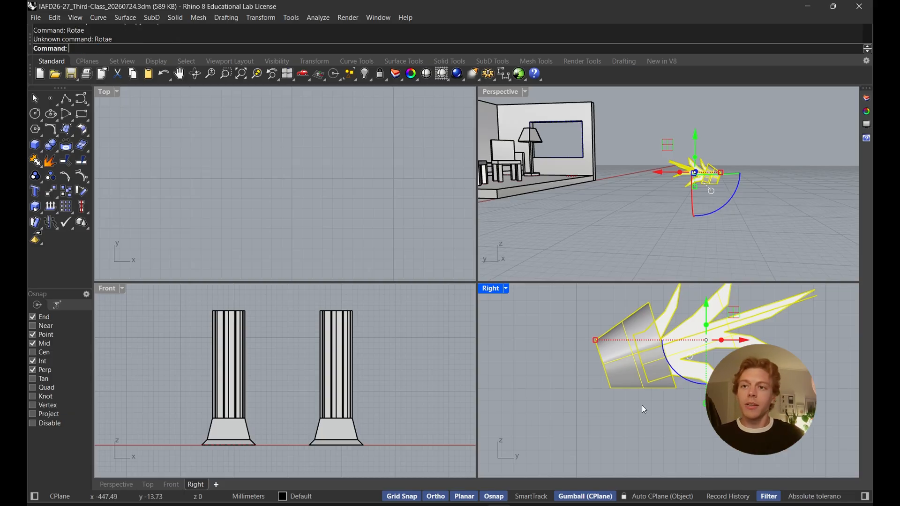
{"action": "type", "text": "Ro"}
{"action": "key", "text": "Return"}
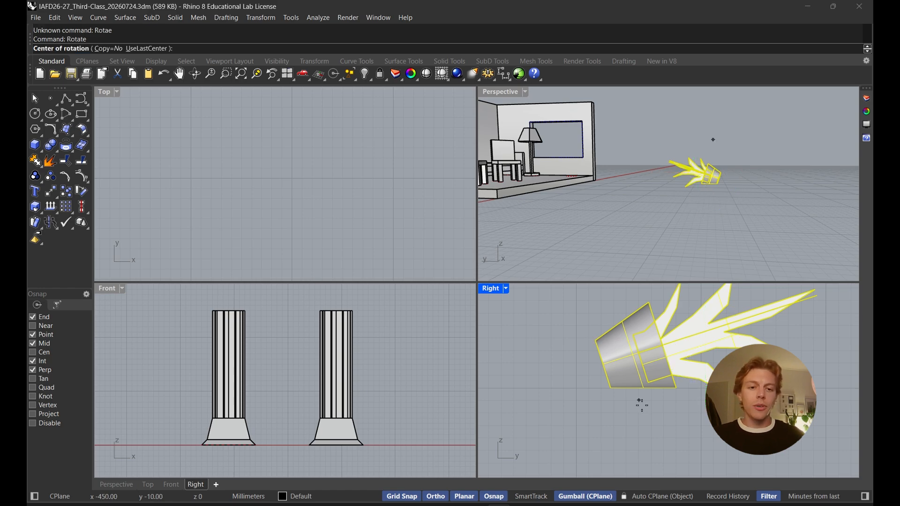
{"action": "left_click", "coordinate": [611, 388]}
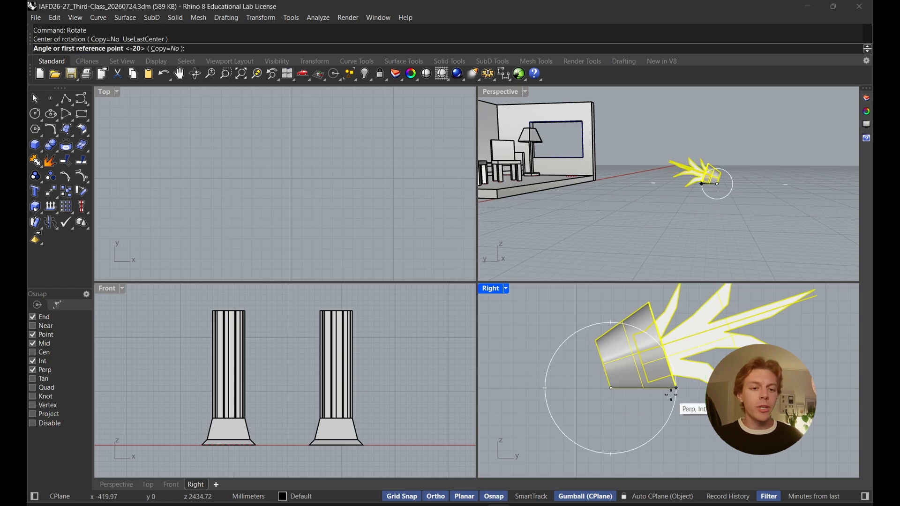
{"action": "left_click", "coordinate": [595, 340]}
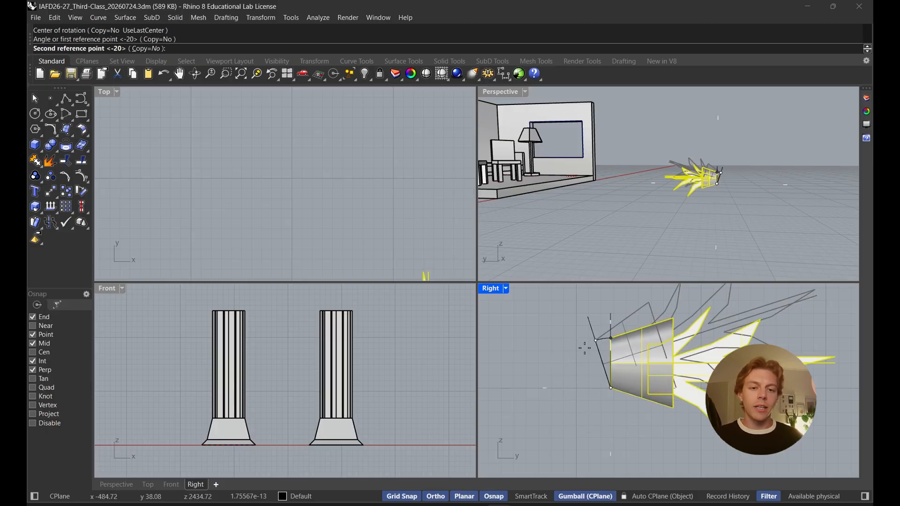
{"action": "left_click", "coordinate": [563, 388]}
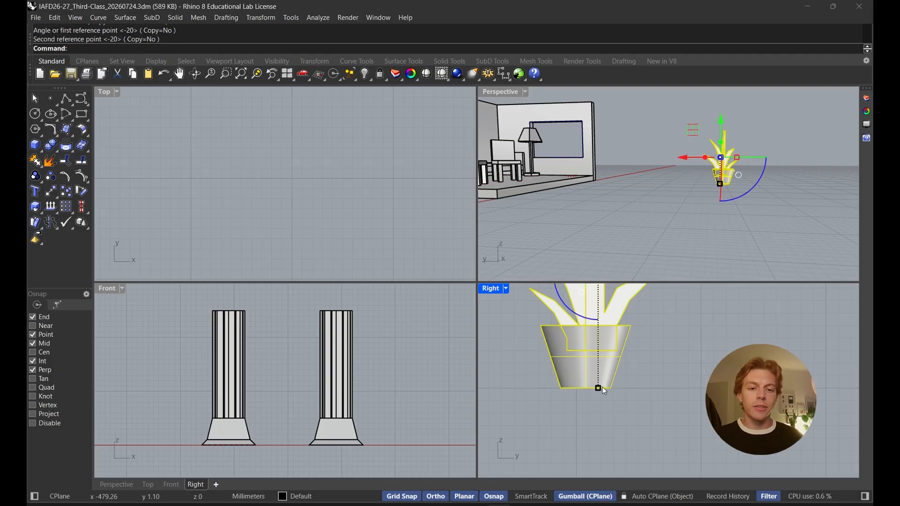
- Maximize the Perspective view with the upright plant in close-up and enable the Center object snap
{"action": "scroll", "coordinate": [588, 393], "scroll_direction": "down", "scroll_amount": 3}
{"action": "right_click_drag", "start_coordinate": [640, 346], "coordinate": [611, 369]}
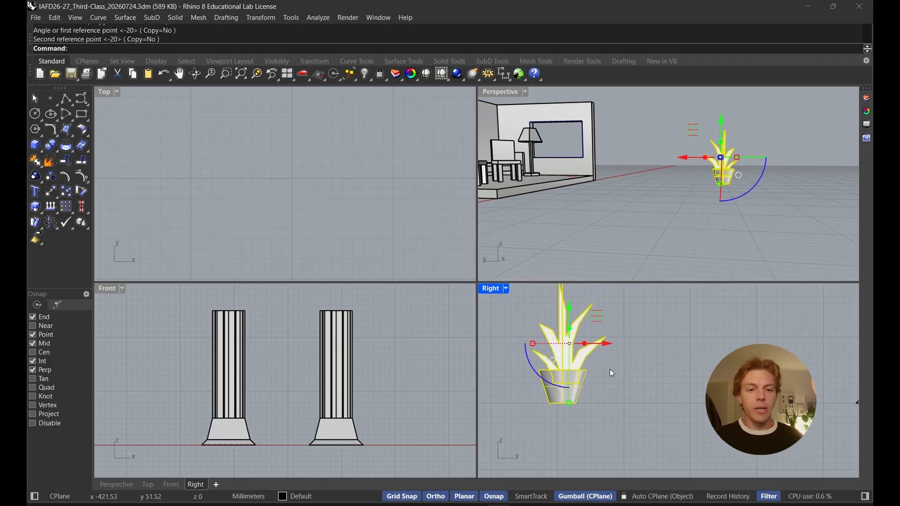
{"action": "right_click_drag", "start_coordinate": [855, 336], "coordinate": [798, 338]}
{"action": "right_click_drag", "start_coordinate": [850, 210], "coordinate": [528, 127]}
{"action": "double_click", "coordinate": [510, 96]}
{"action": "scroll", "coordinate": [552, 330], "scroll_direction": "up", "scroll_amount": 5}
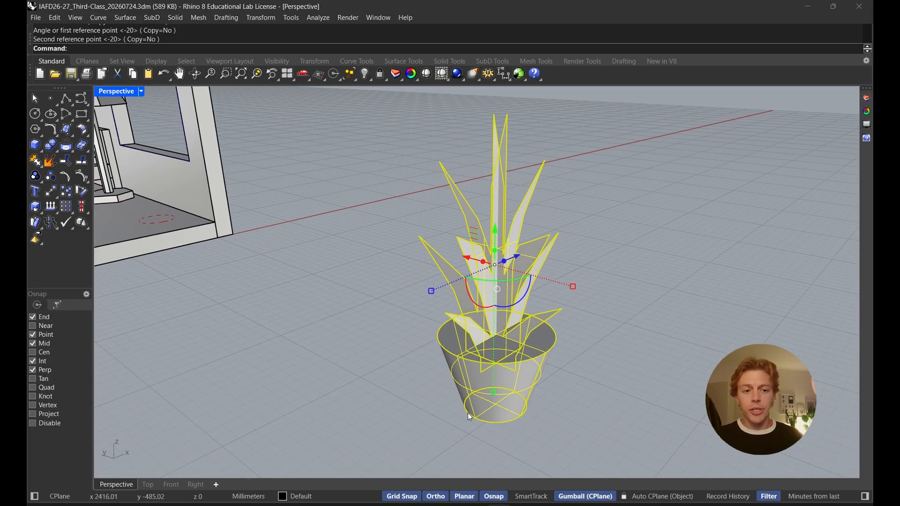
{"action": "left_click", "coordinate": [33, 353]}
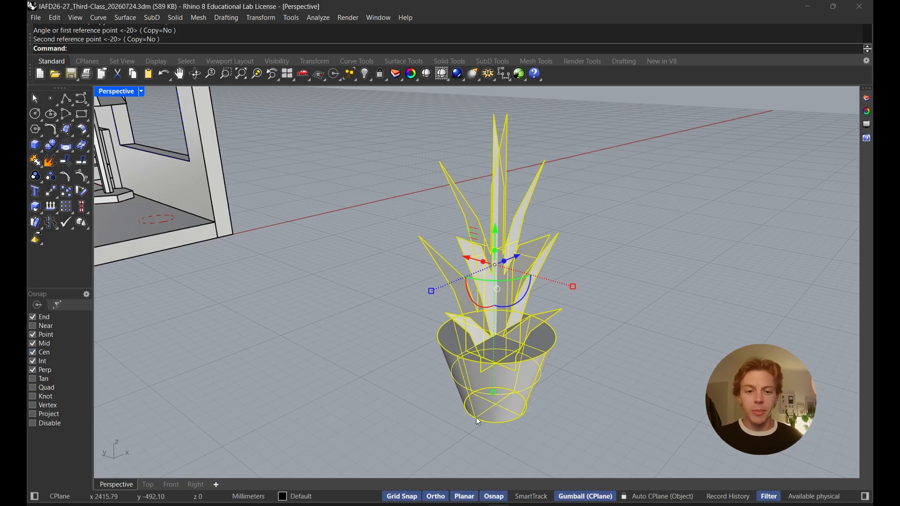
- Move the plant from the centre of the pot's base circle to the centre of the circular outline on the room floor, and deselect it
{"action": "key", "text": "Return"}
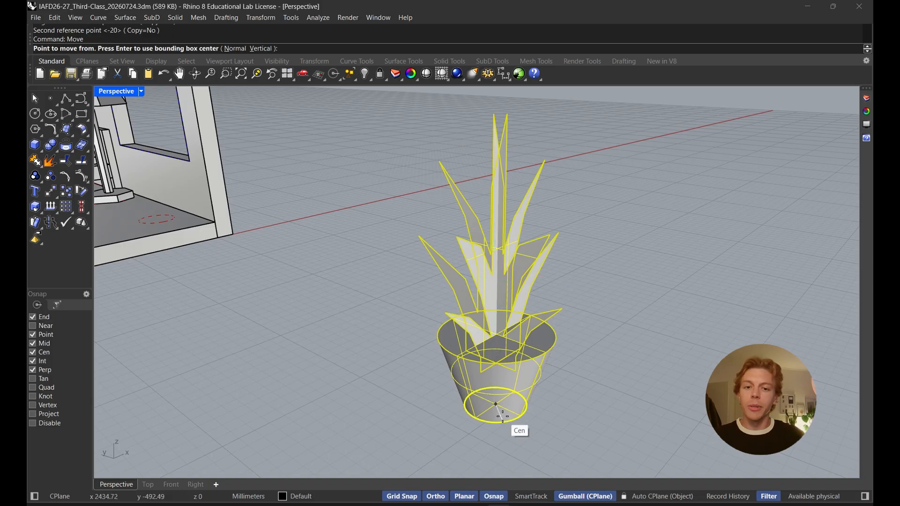
{"action": "left_click", "coordinate": [495, 404]}
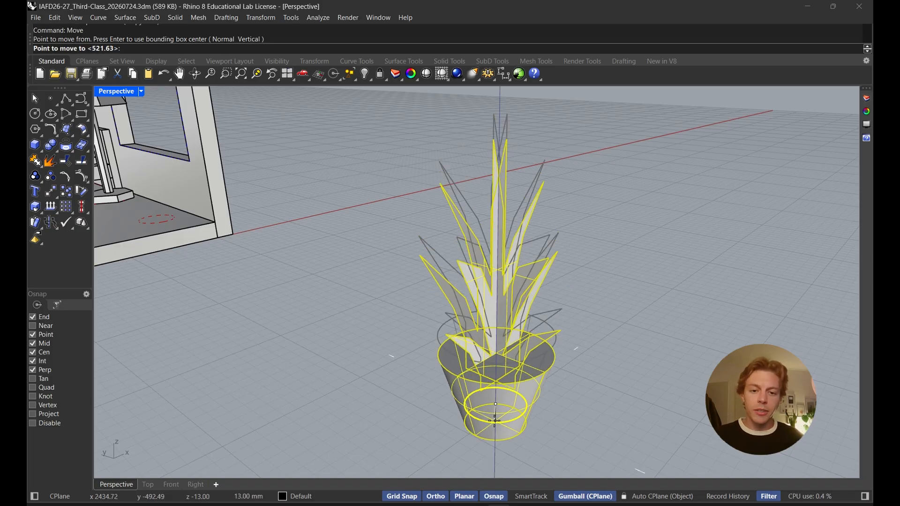
{"action": "right_click_drag", "start_coordinate": [394, 365], "coordinate": [649, 447]}
{"action": "scroll", "coordinate": [499, 360], "scroll_direction": "up", "scroll_amount": 1}
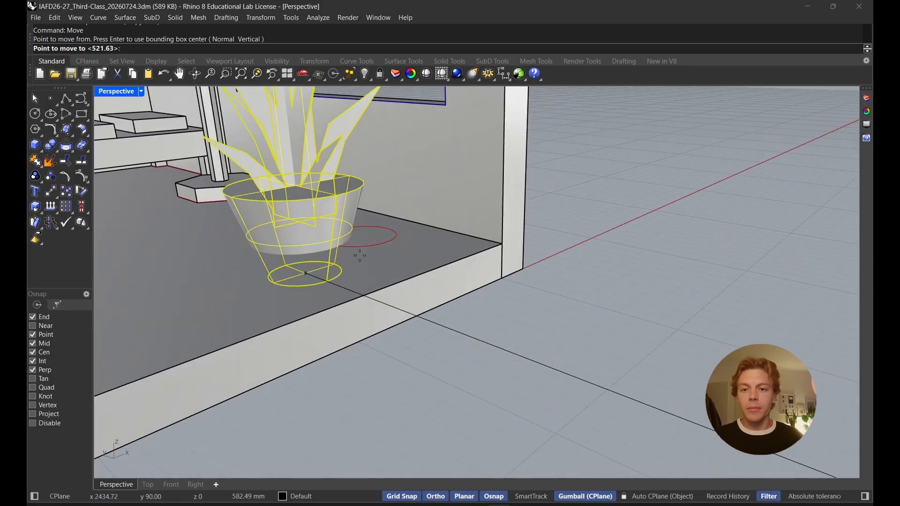
{"action": "left_click", "coordinate": [361, 237]}
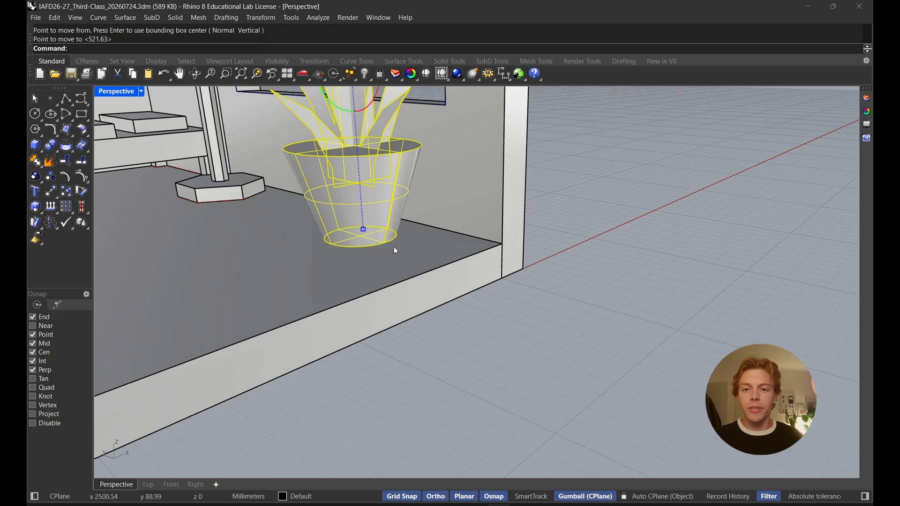
{"action": "scroll", "coordinate": [394, 246], "scroll_direction": "down", "scroll_amount": 5}
{"action": "right_click_drag", "start_coordinate": [616, 254], "coordinate": [552, 280]}
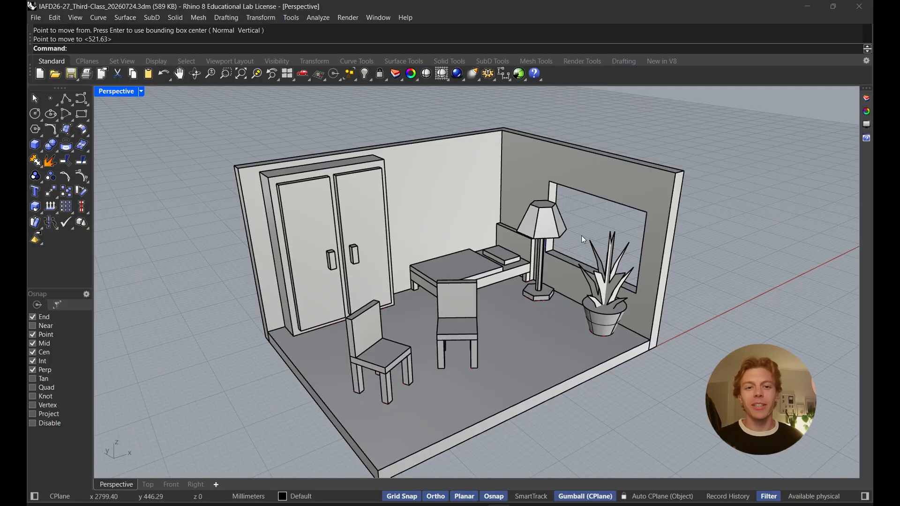
{"action": "scroll", "coordinate": [585, 244], "scroll_direction": "down", "scroll_amount": 3}
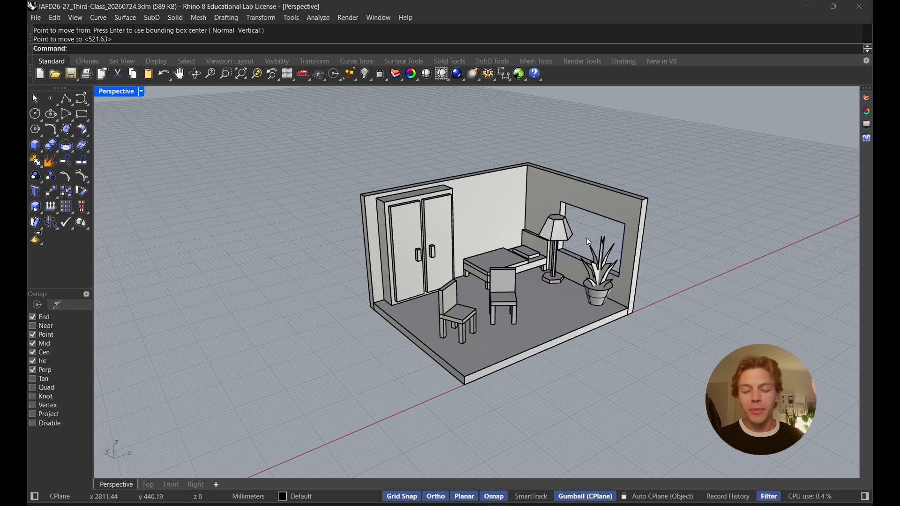
{"action": "right_click_drag", "start_coordinate": [586, 238], "coordinate": [544, 238], "text": "shift"}
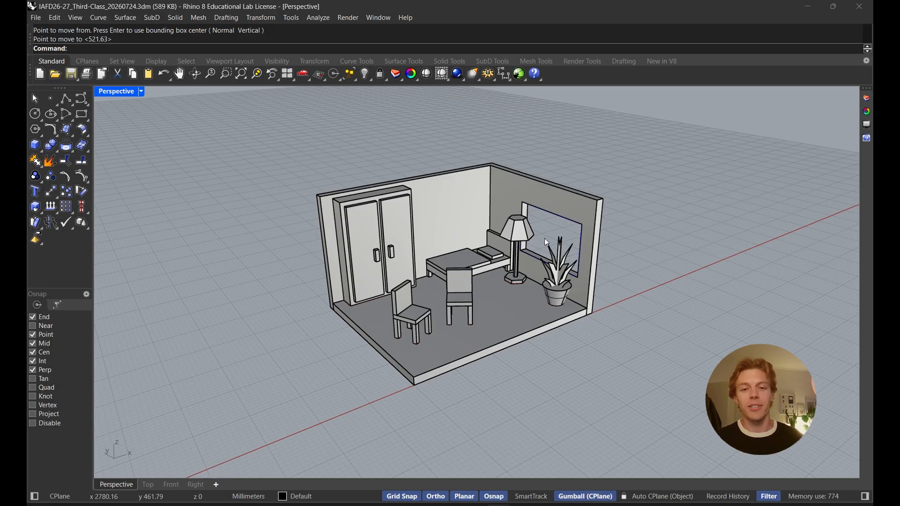
{"action": "right_click_drag", "start_coordinate": [544, 238], "coordinate": [589, 221]}
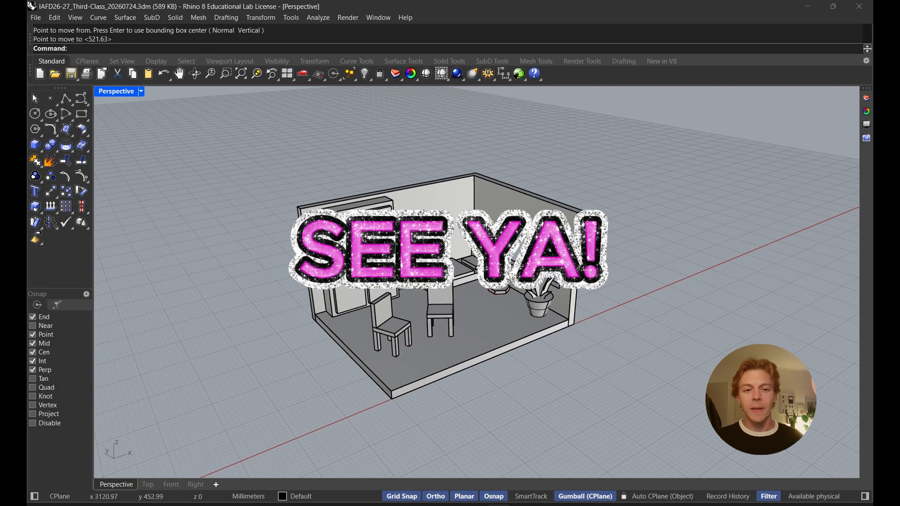